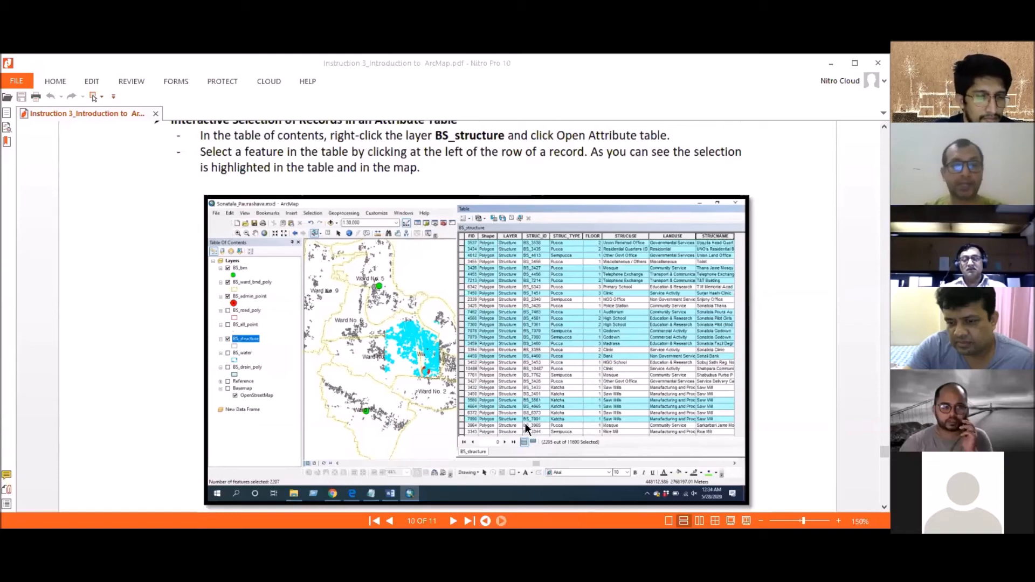
- Review the guide's instructions for selecting, adding and deselecting records in the BS_structure attribute table
scroll(265, 343, down, 3)
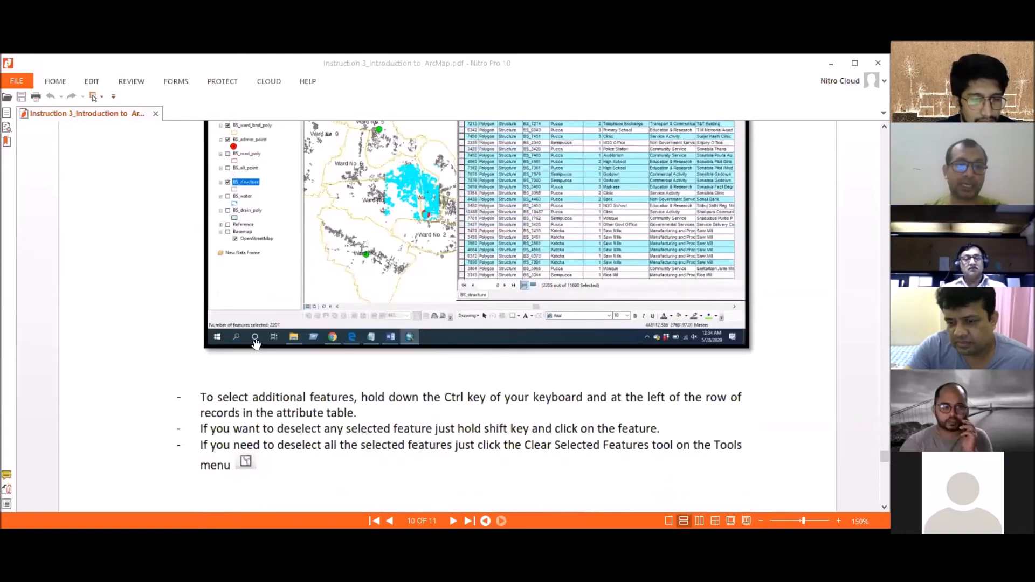
scroll(359, 252, down, 2)
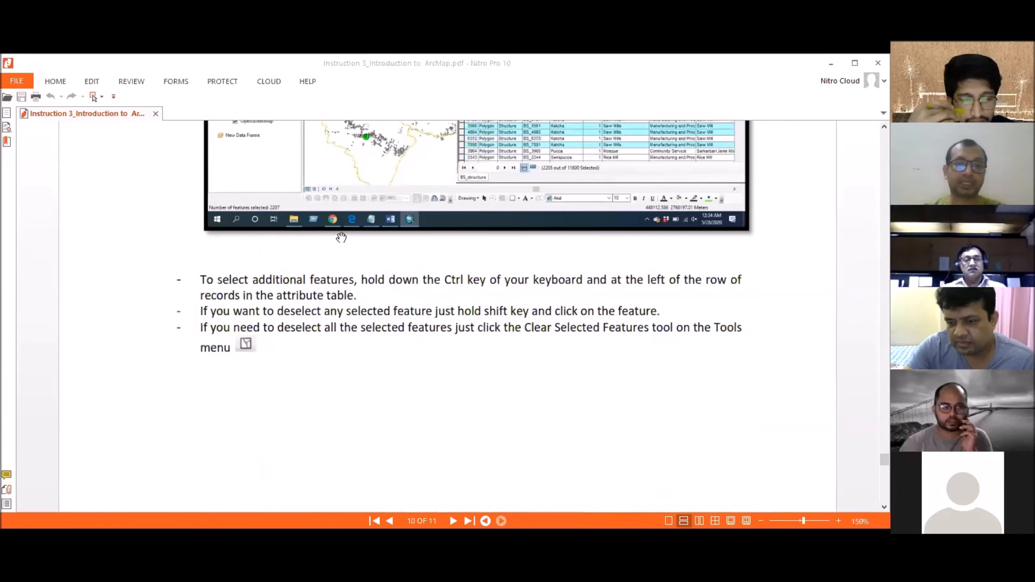
scroll(340, 238, up, 2)
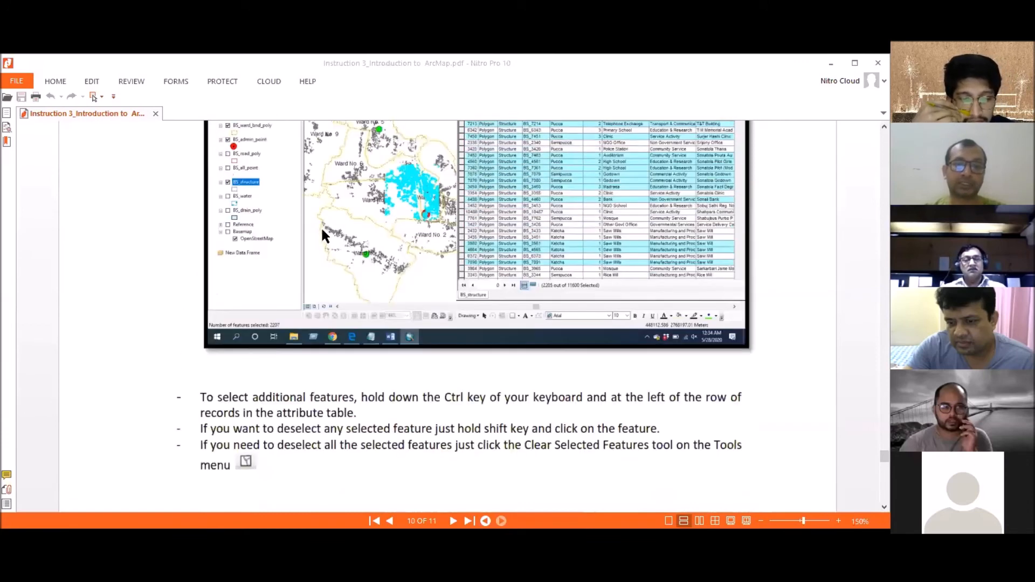
scroll(322, 233, up, 3)
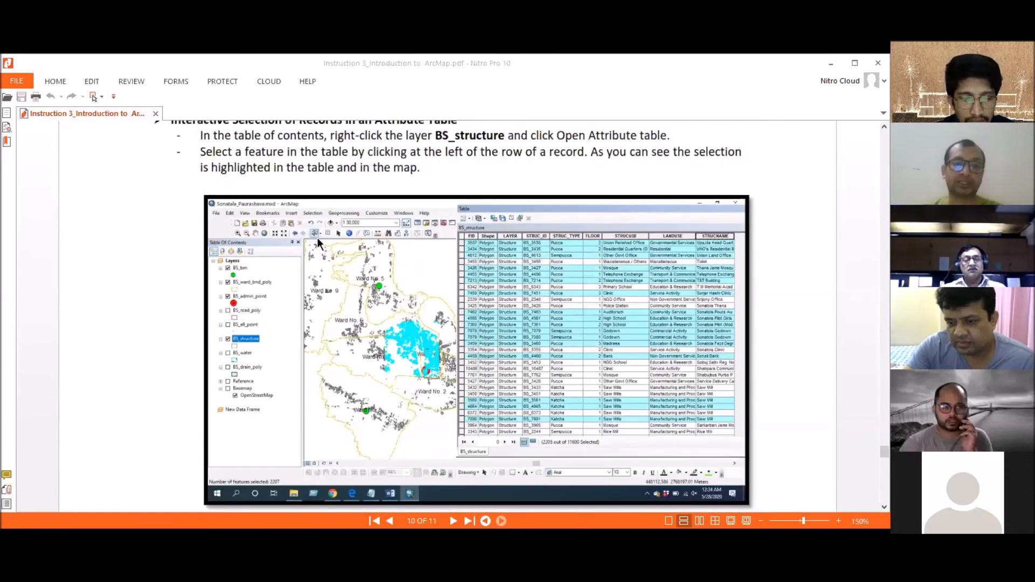
scroll(322, 249, down, 2)
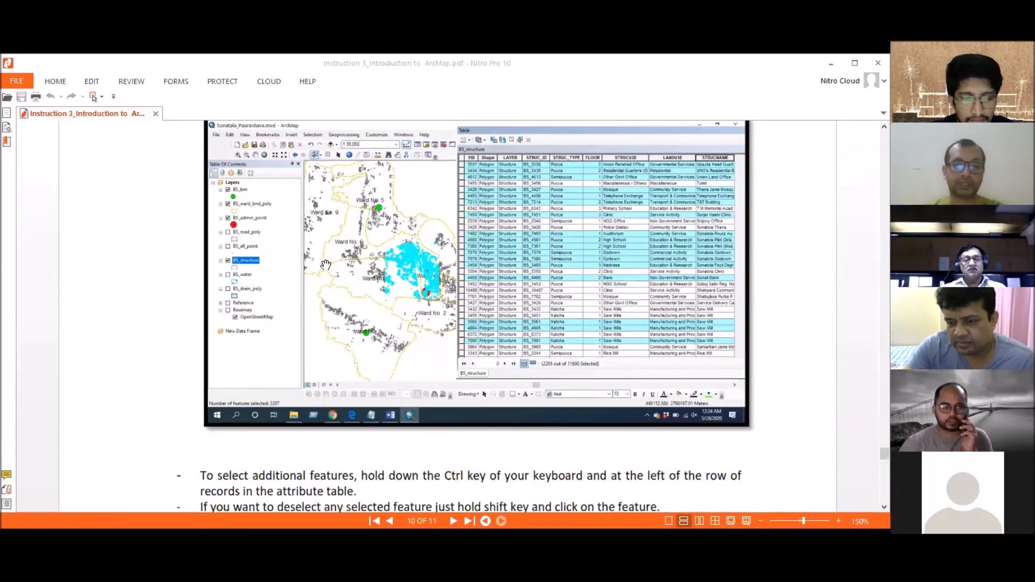
scroll(326, 265, down, 5)
scroll(322, 270, down, 2)
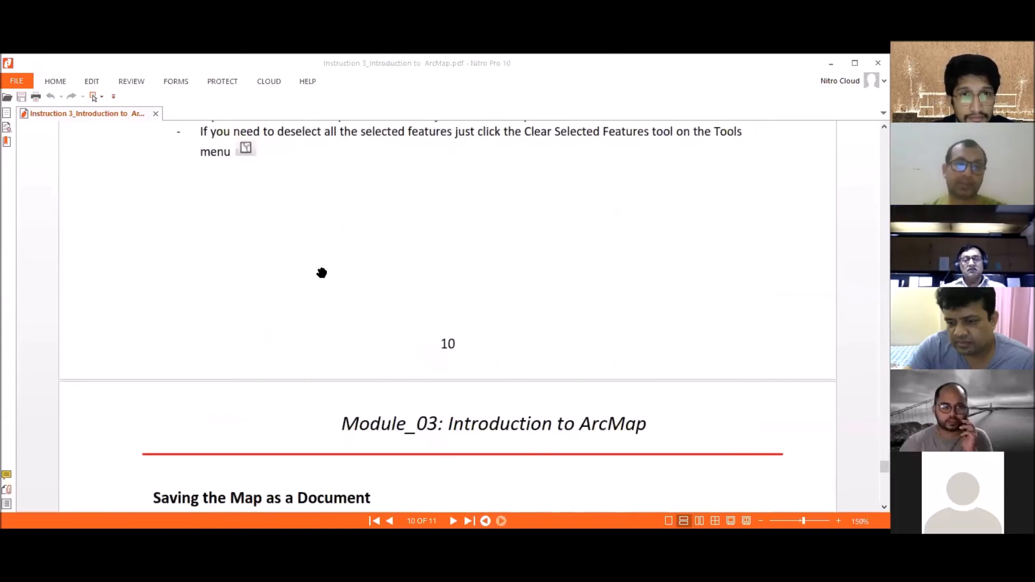
- Read the guide's closing sections on saving the map as a document, opening a previous map and getting help
scroll(320, 267, down, 5)
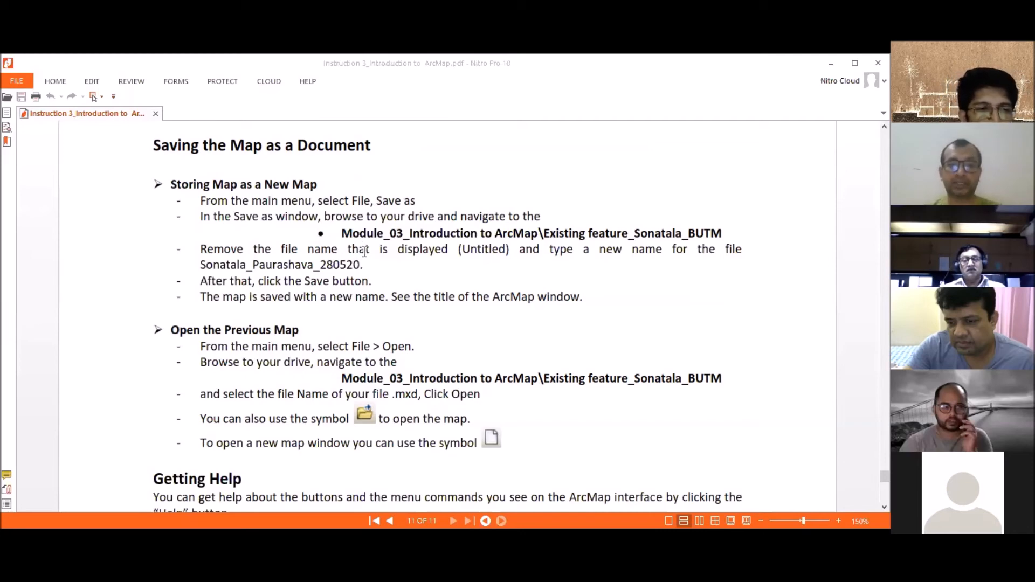
scroll(367, 264, down, 3)
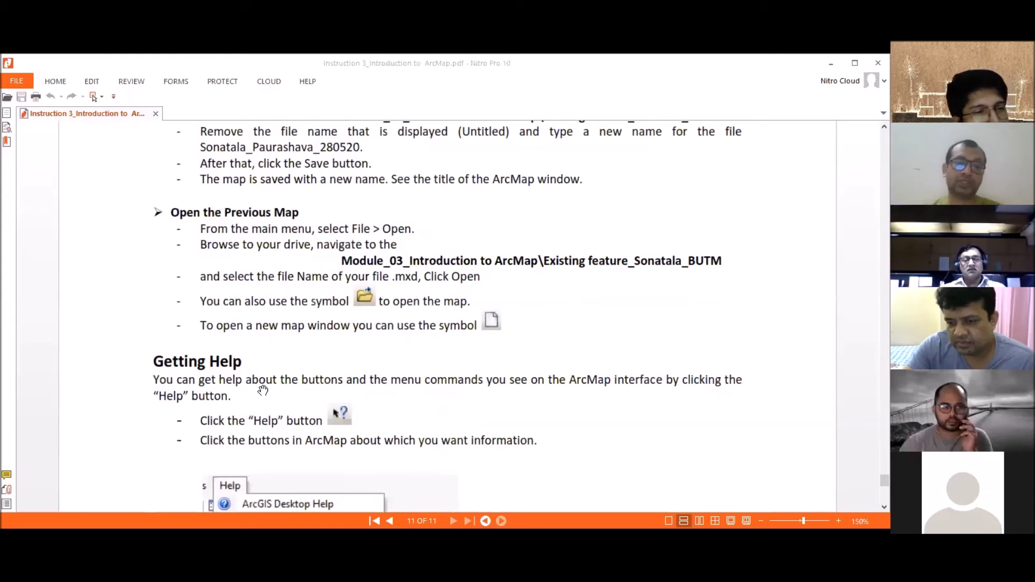
scroll(262, 384, down, 2)
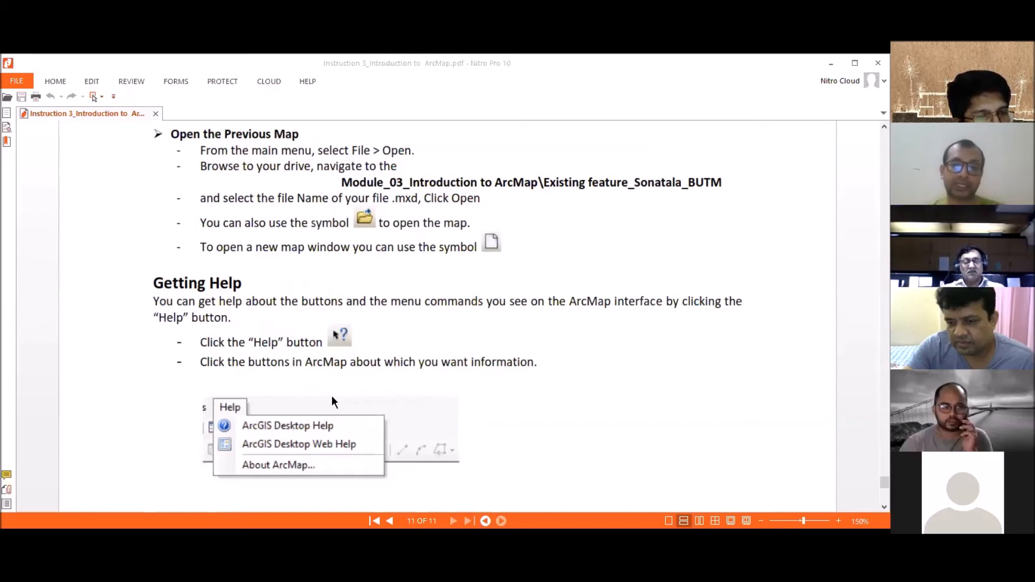
scroll(339, 396, down, 3)
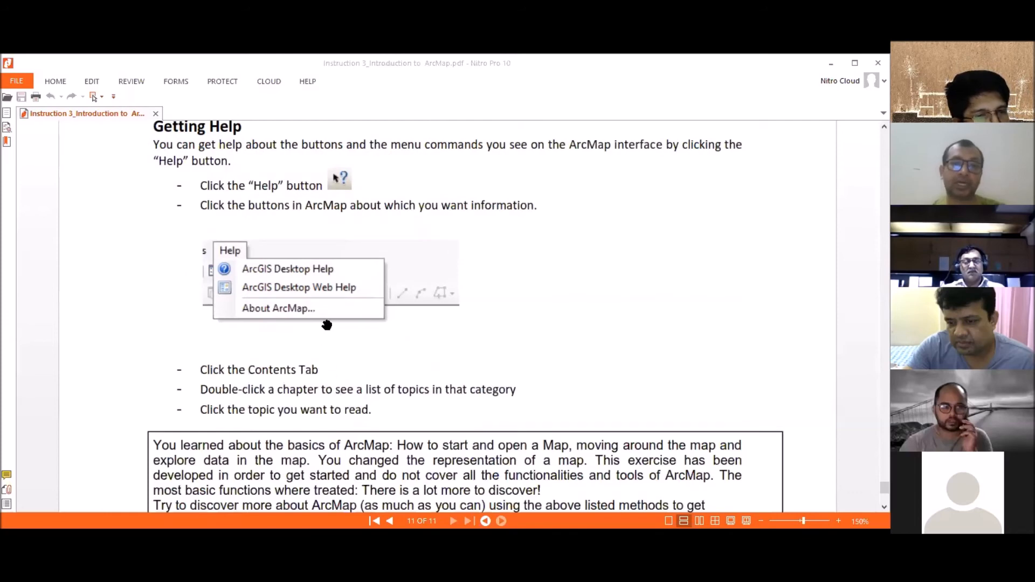
scroll(334, 326, down, 3)
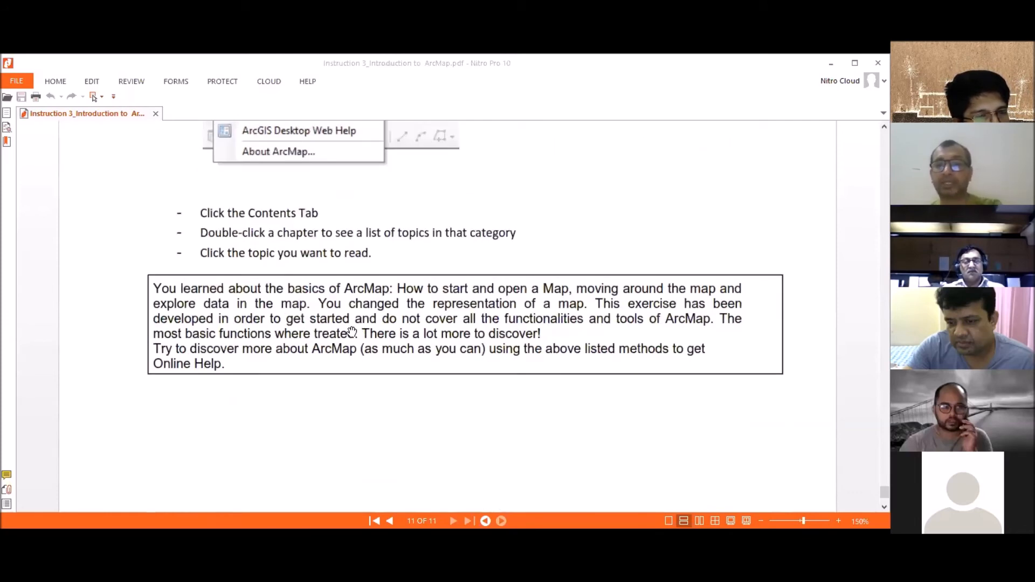
scroll(351, 332, down, 2)
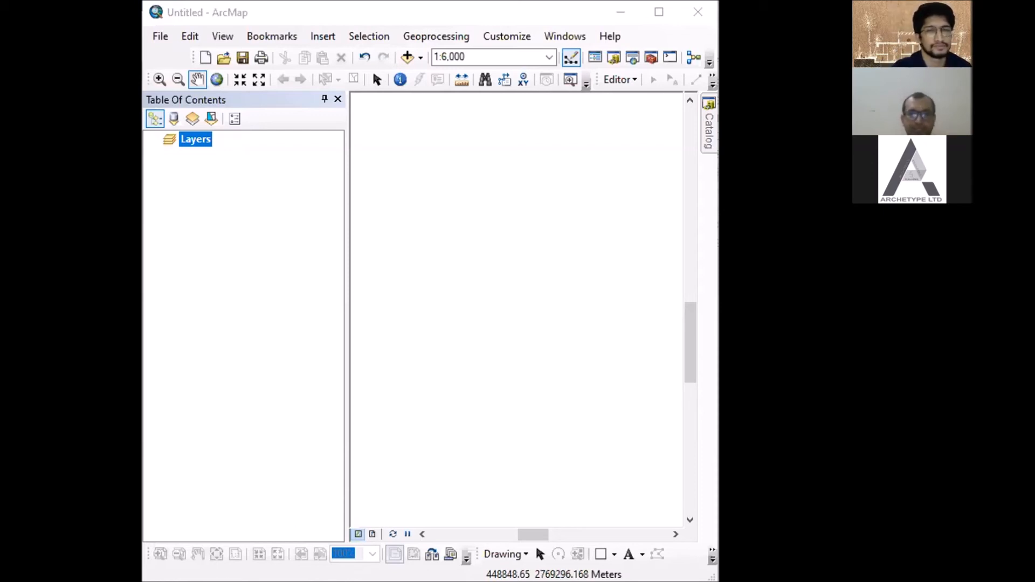
drag(718, 247, 727, 247)
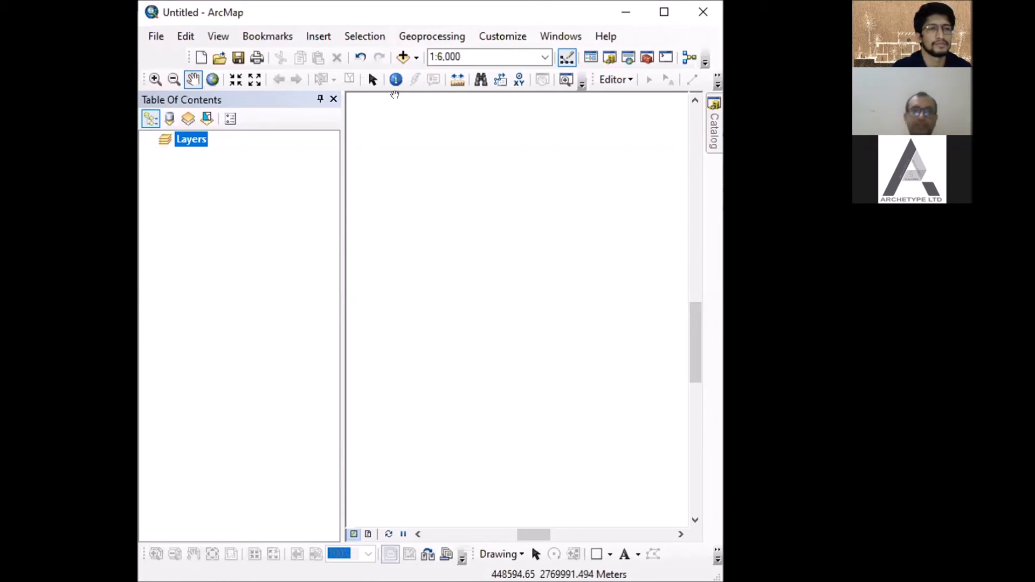
click(220, 58)
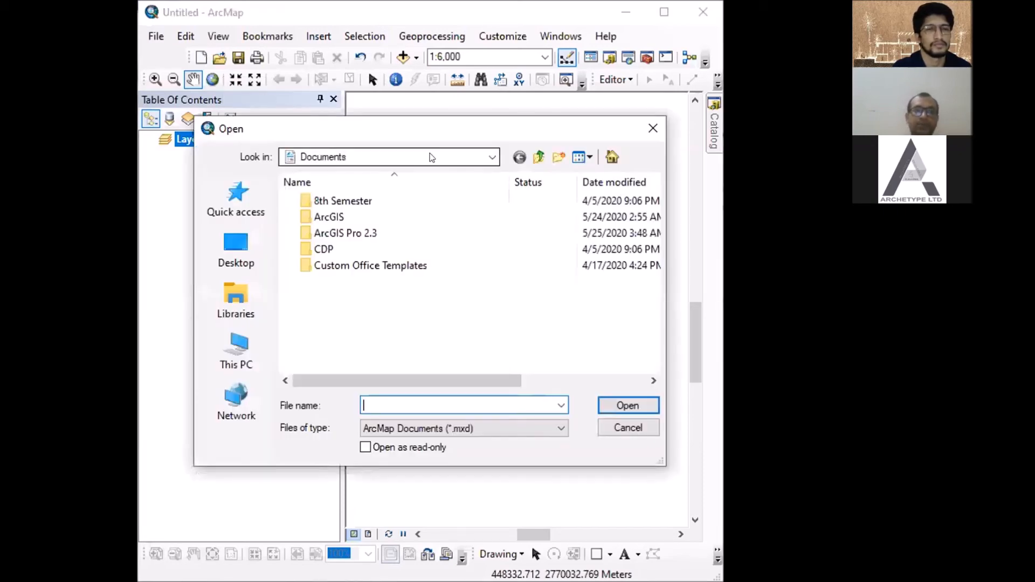
drag(431, 128, 396, 170)
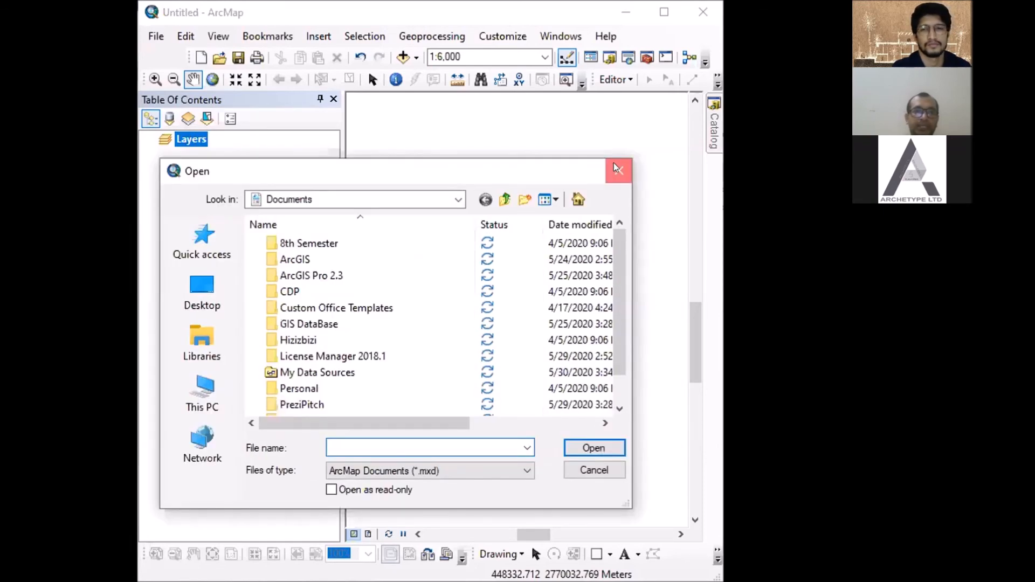
click(618, 172)
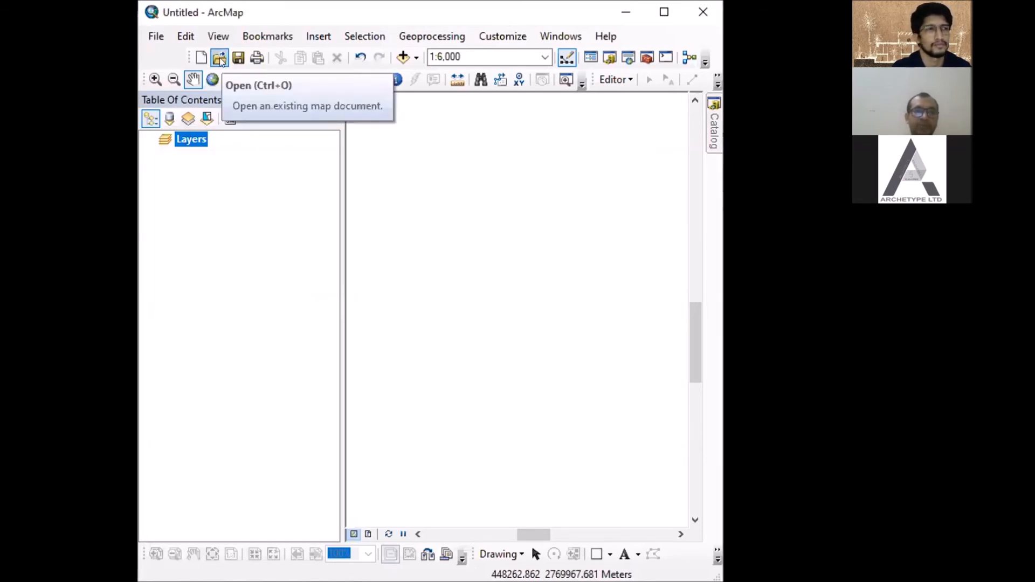
- Browse for an existing map document in Desktop\Module_03_Introduction to ArcMap\Existing feature_Sonatala_BUTM
click(221, 59)
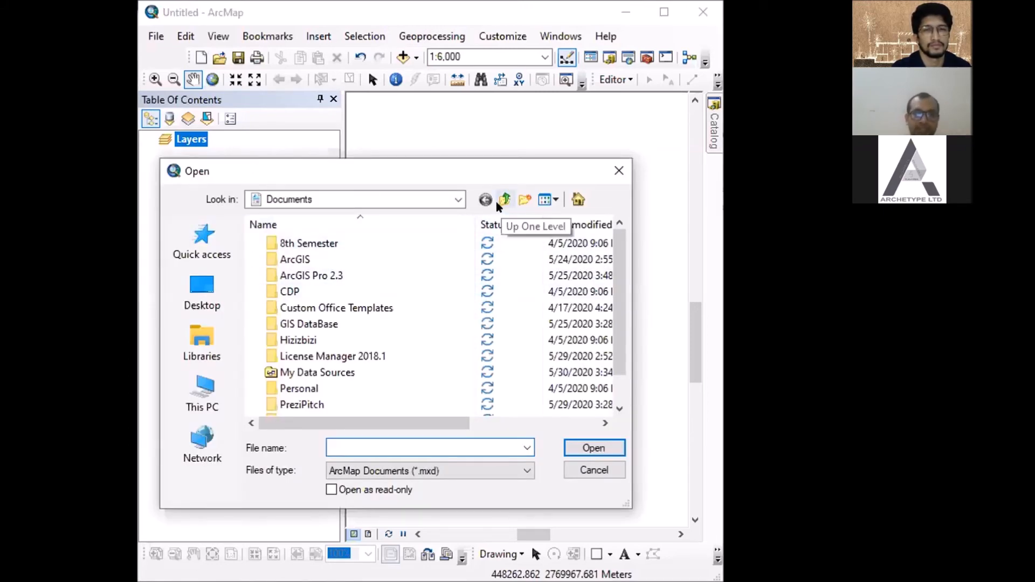
click(499, 207)
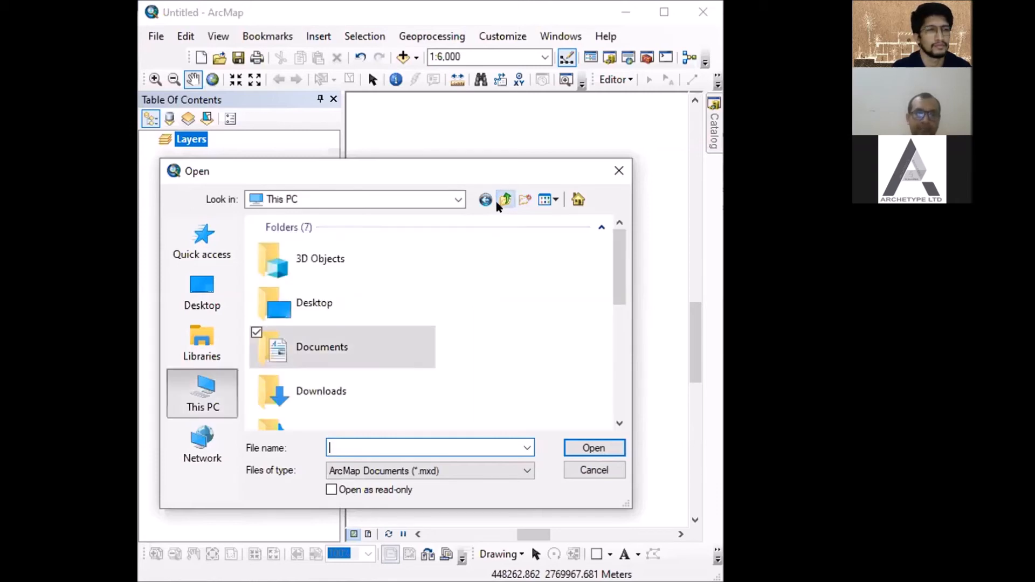
click(498, 205)
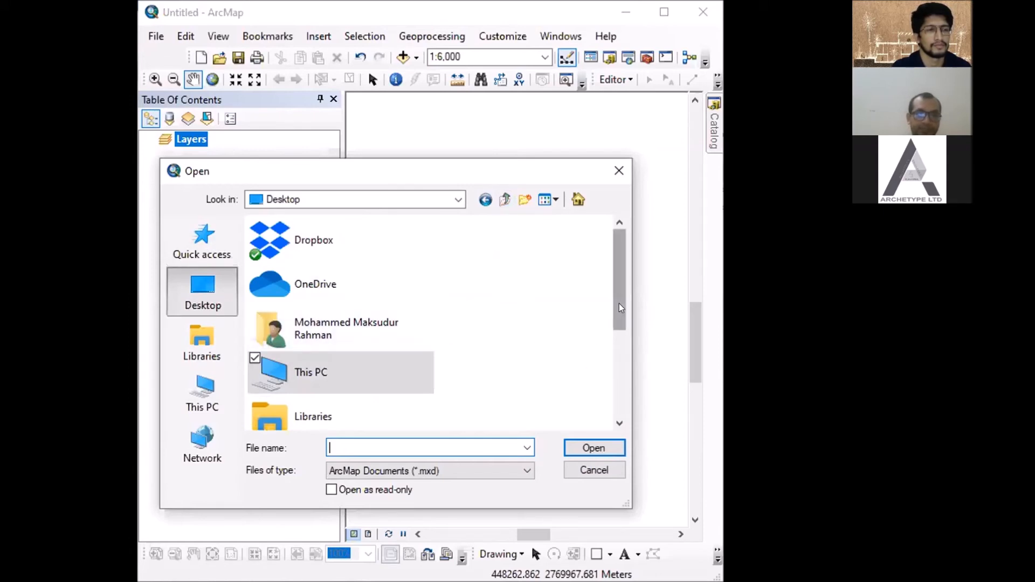
drag(618, 303, 618, 389)
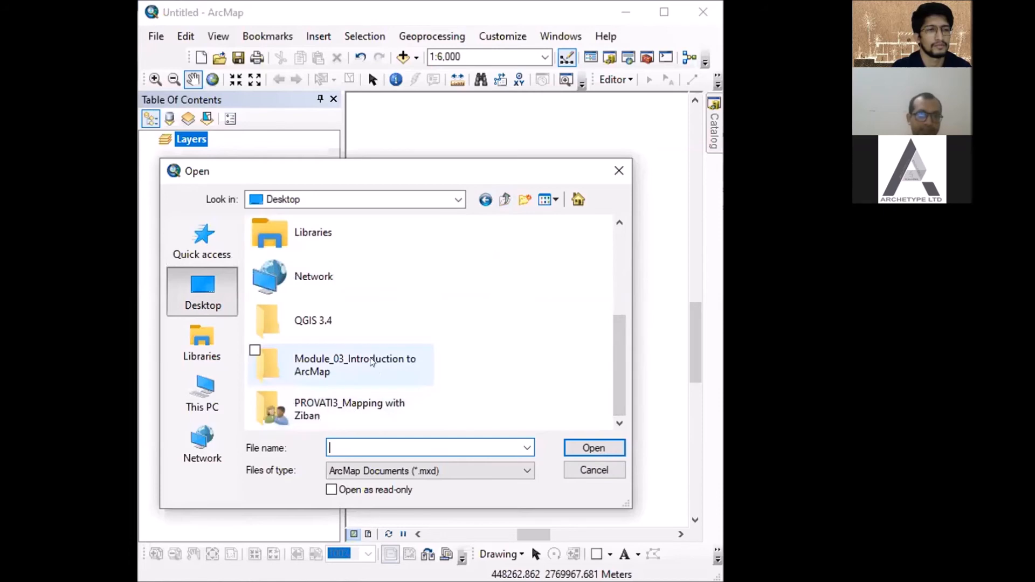
double_click(371, 361)
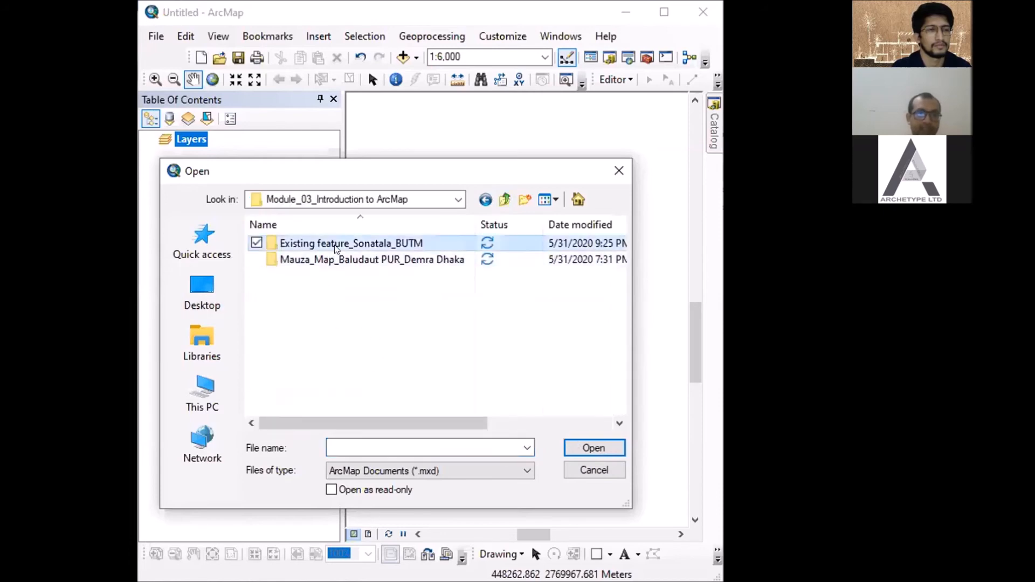
double_click(335, 243)
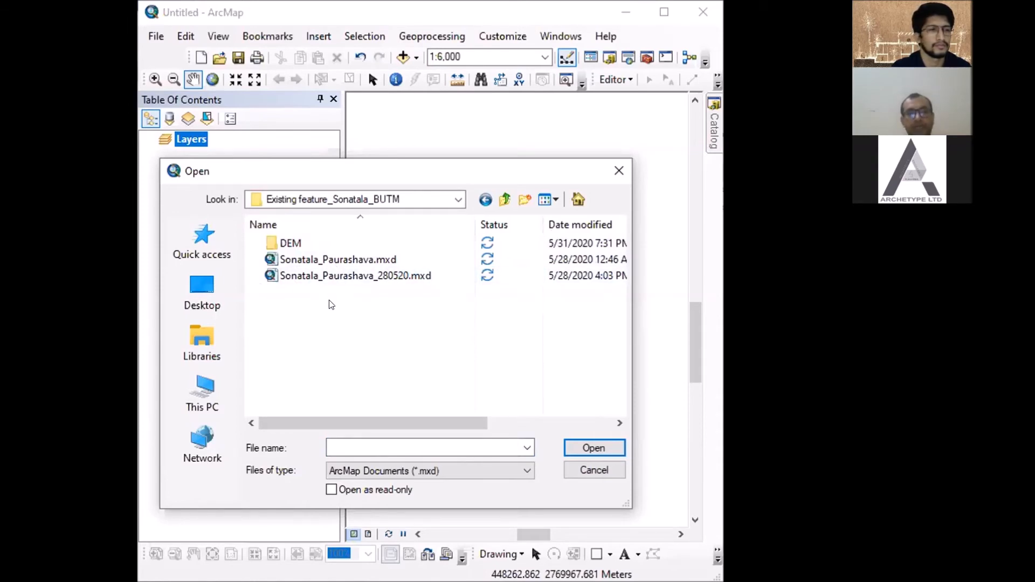
- Open the map document Sonatala_Paurashava_280520.mxd without saving the changes to the untitled map
click(331, 276)
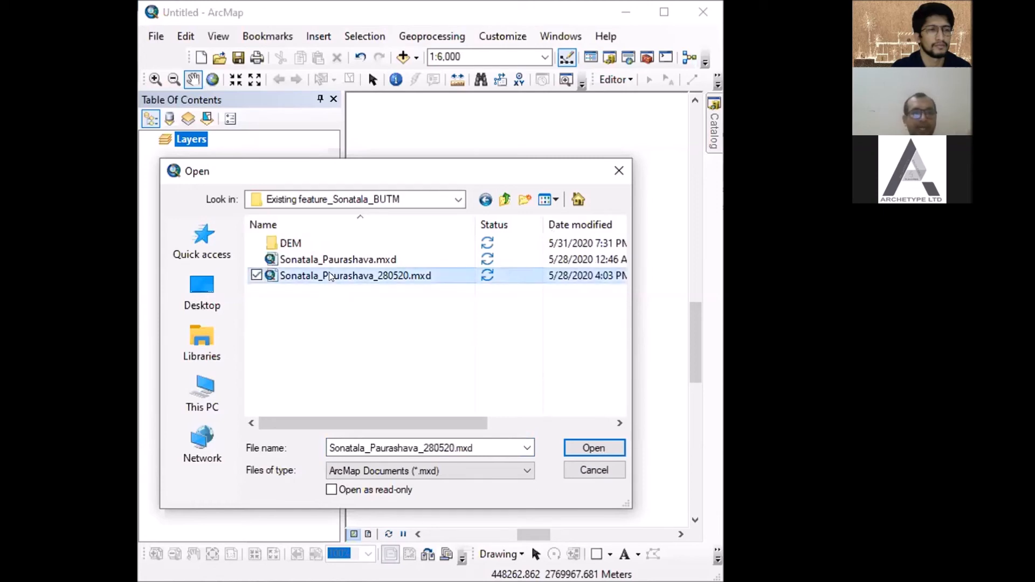
click(321, 260)
click(322, 276)
click(606, 456)
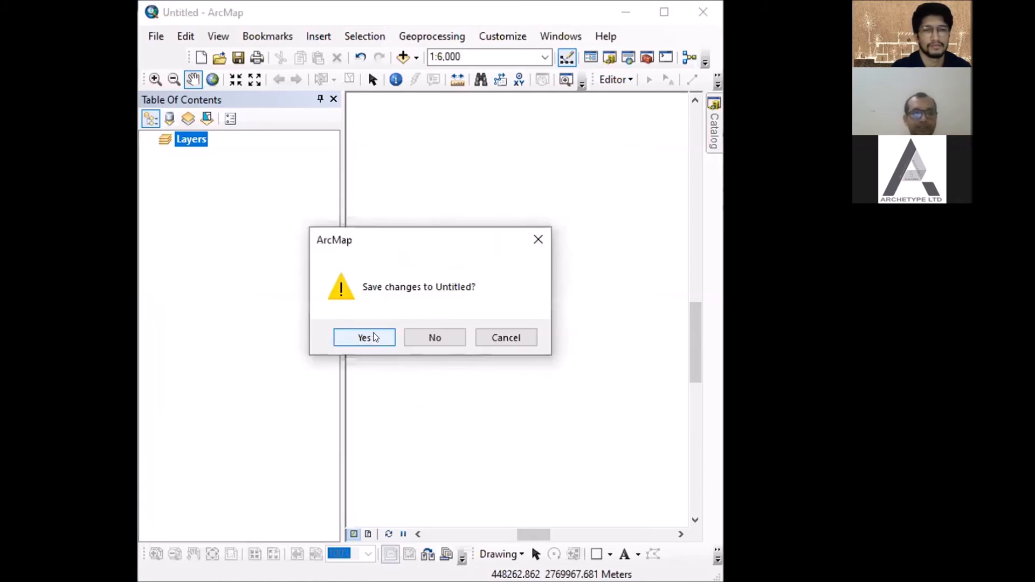
click(427, 343)
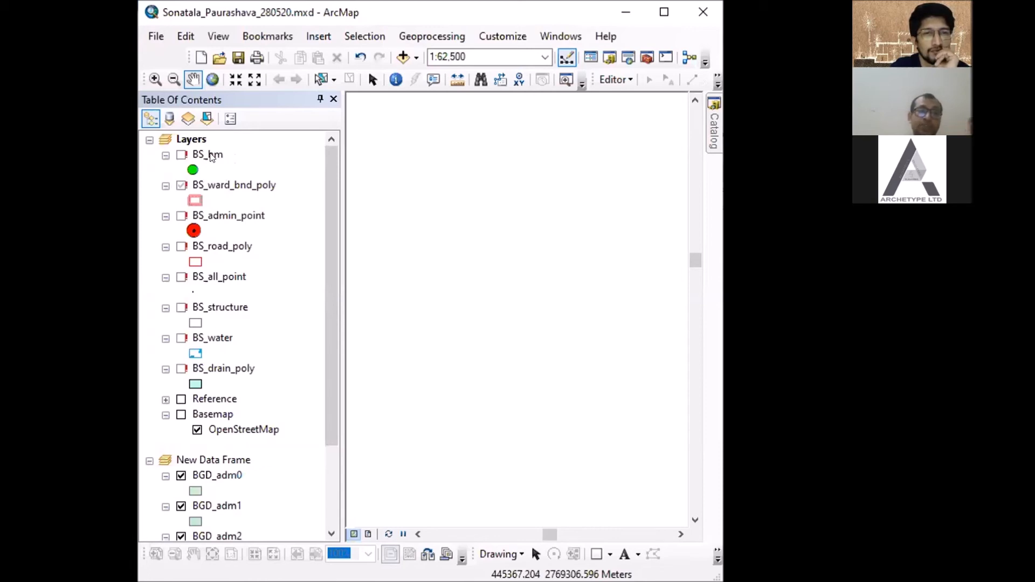
- Repair the broken data source of the BS_bm layer by pointing it to BS_bm.shp
right_click(210, 156)
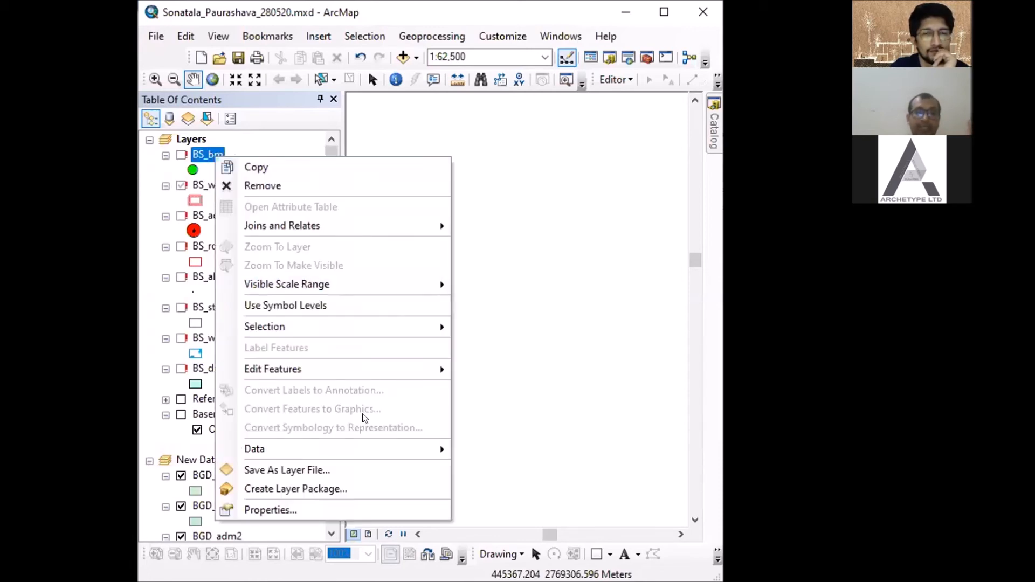
mouse_move(400, 454)
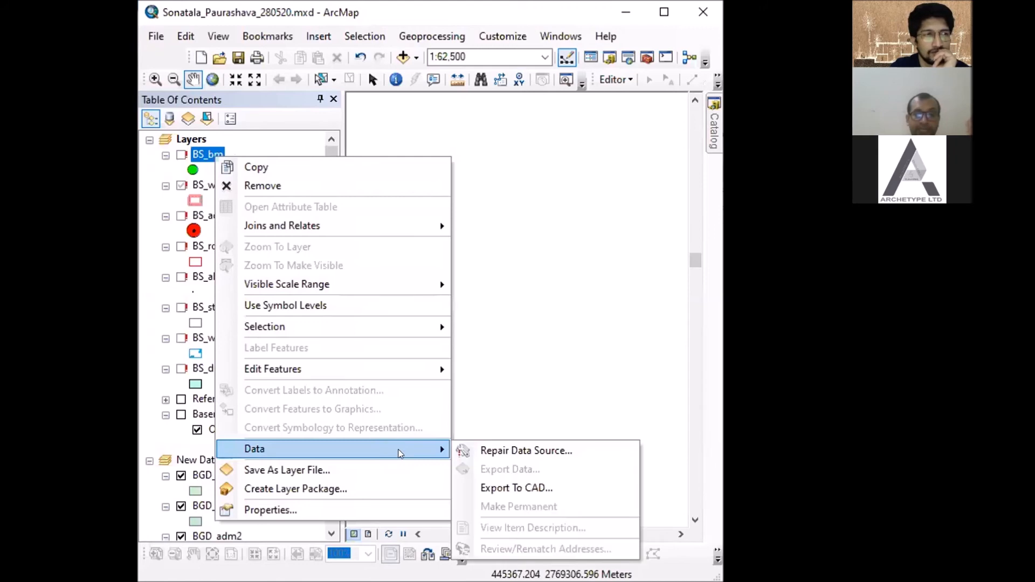
click(485, 452)
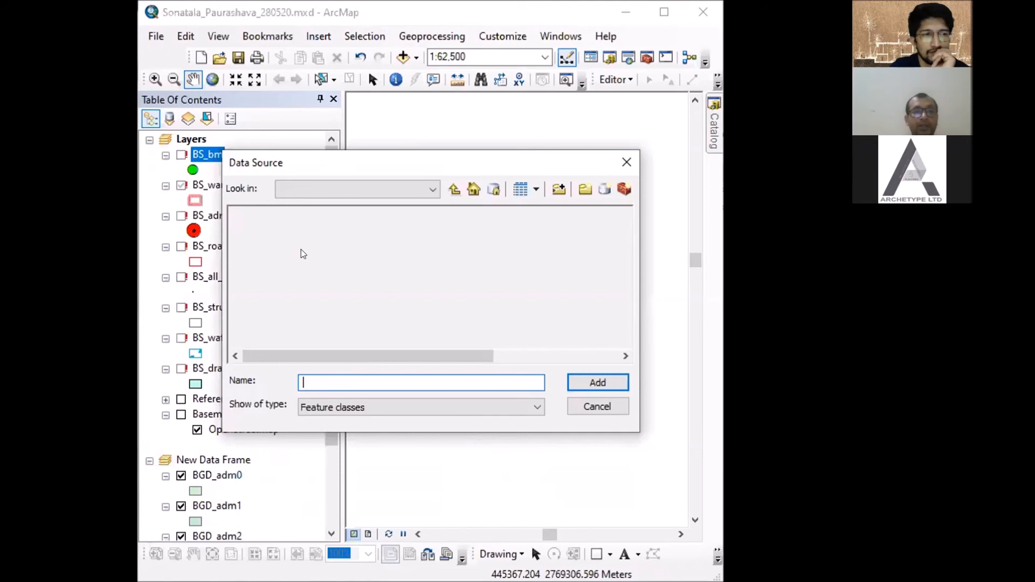
drag(306, 166, 360, 171)
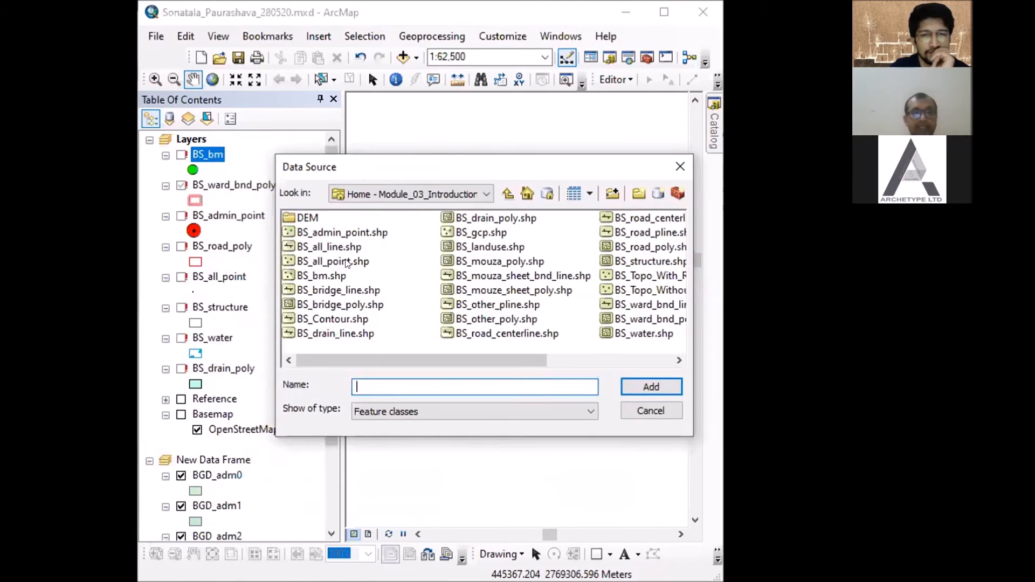
click(330, 276)
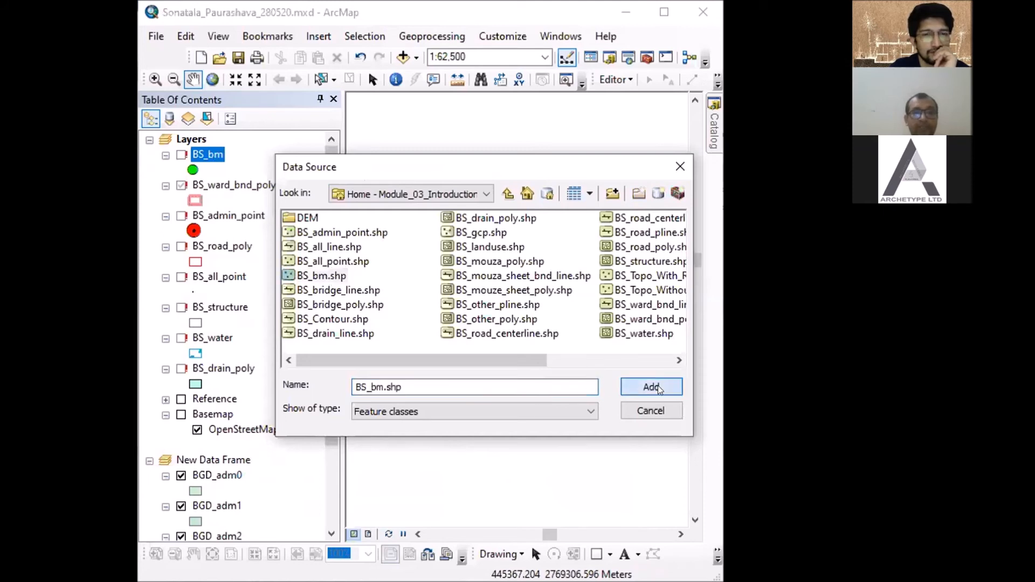
key(Return)
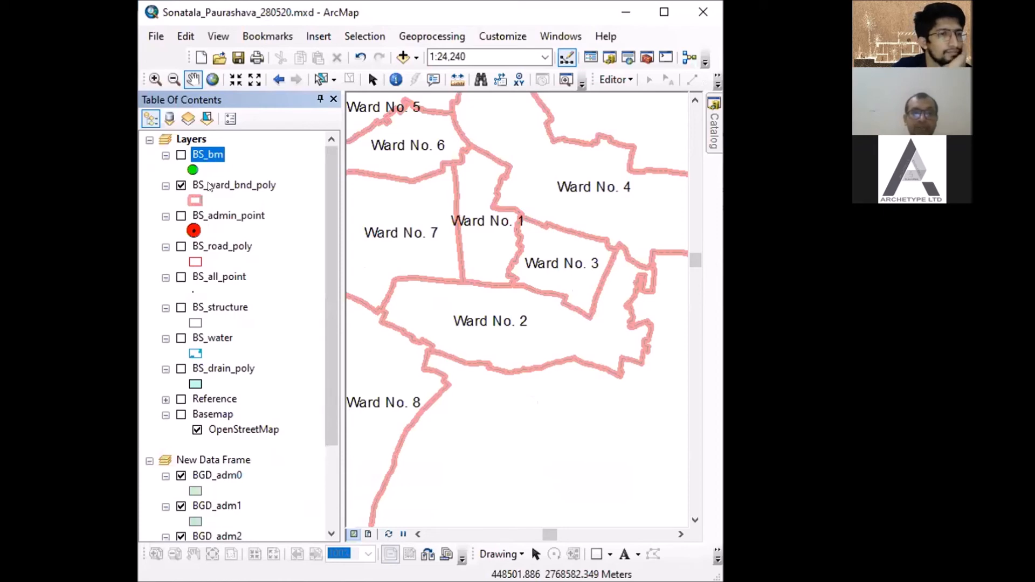
- Turn on the BS_bm layer and show its points across the entire ward area
click(181, 156)
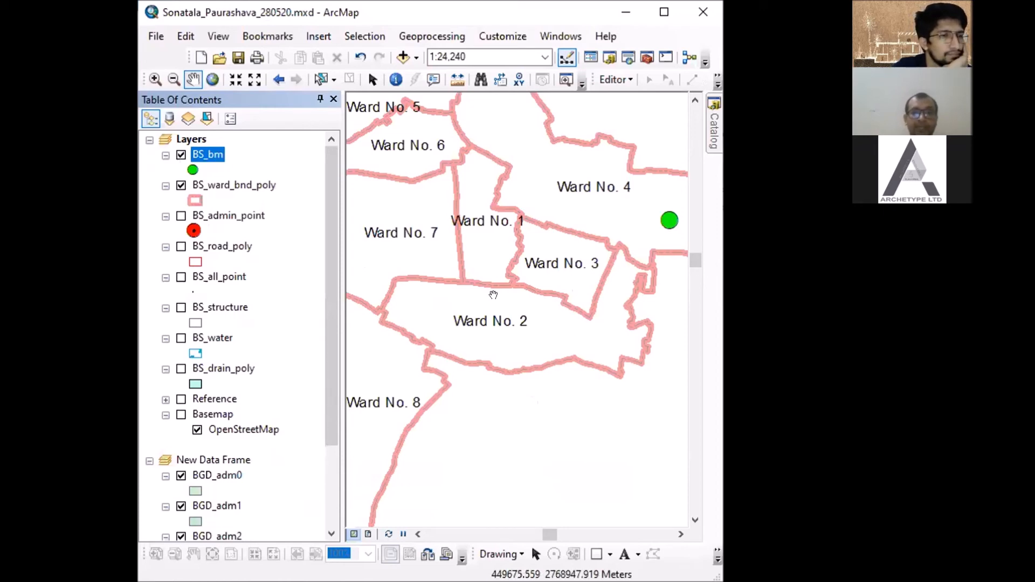
scroll(503, 281, up, 4)
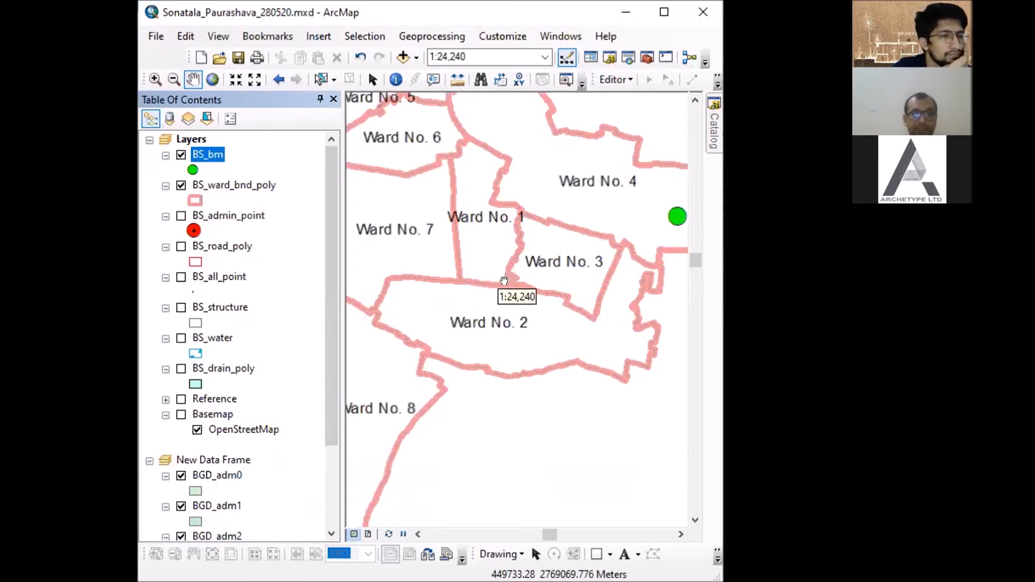
scroll(506, 281, up, 2)
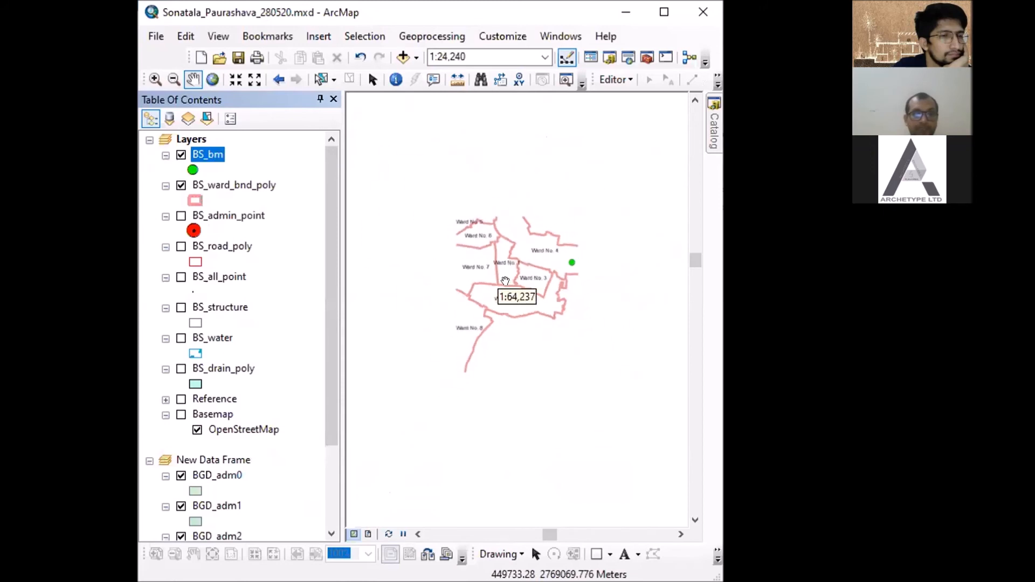
drag(582, 324, 595, 331)
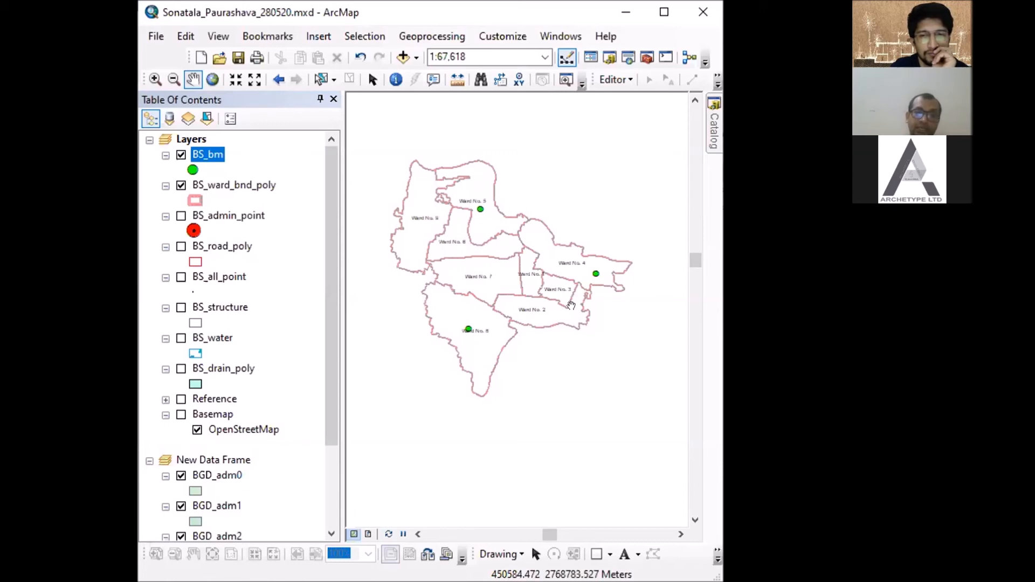
- Save the Sonatala Paurashava map document and start adding data to a new blank map
scroll(571, 306, down, 1)
scroll(571, 305, down, 3)
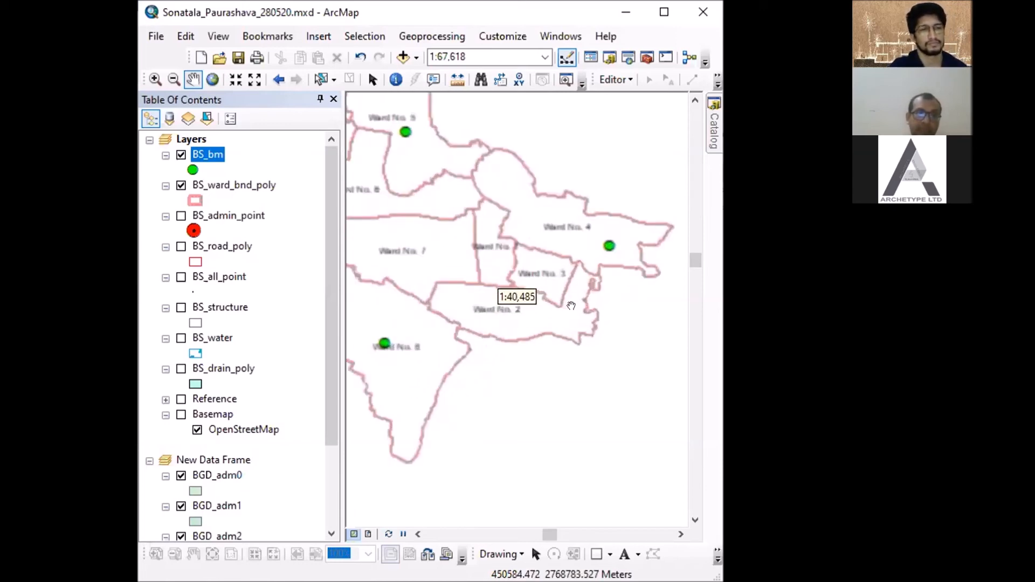
scroll(571, 306, up, 3)
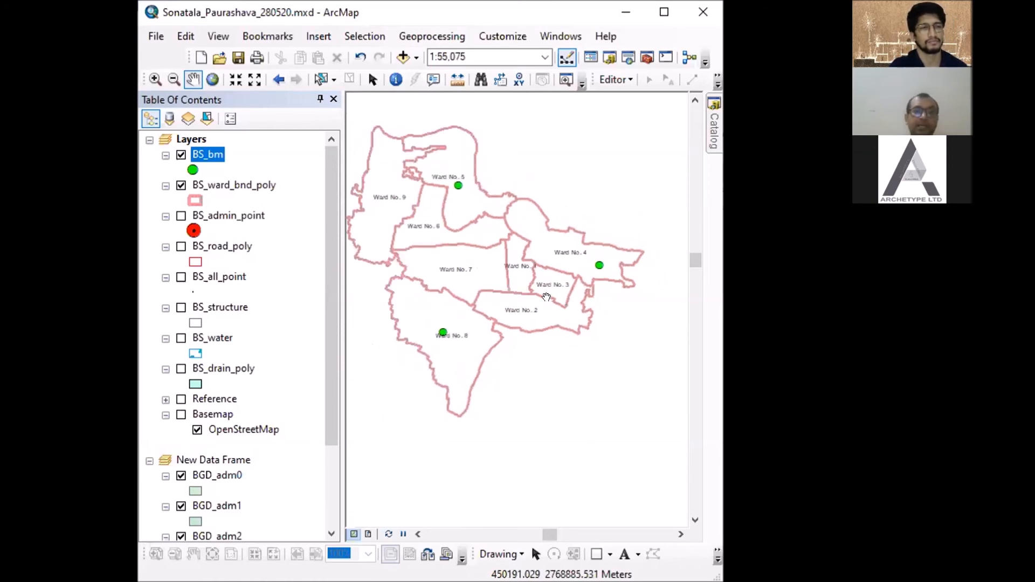
click(237, 61)
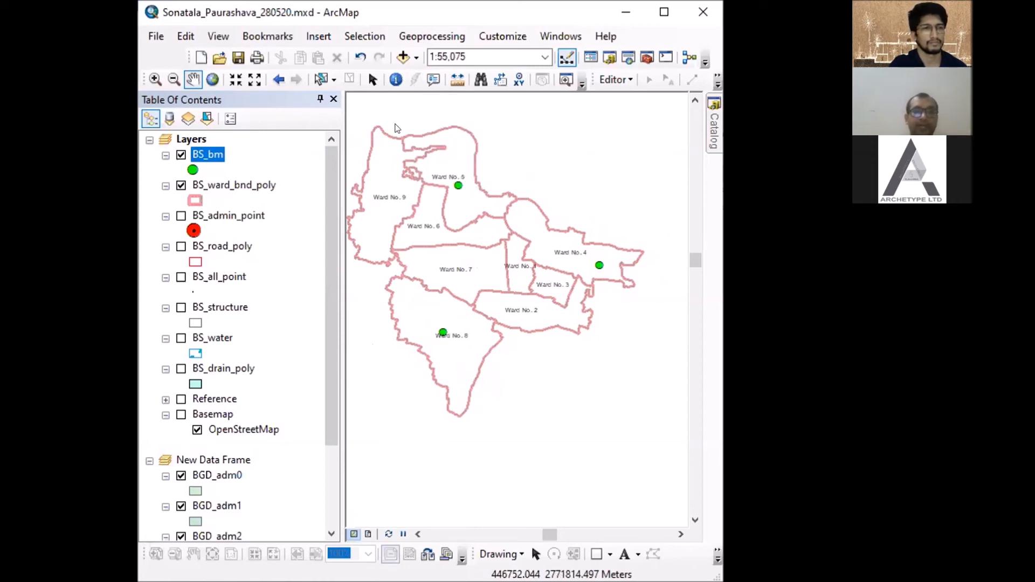
click(593, 455)
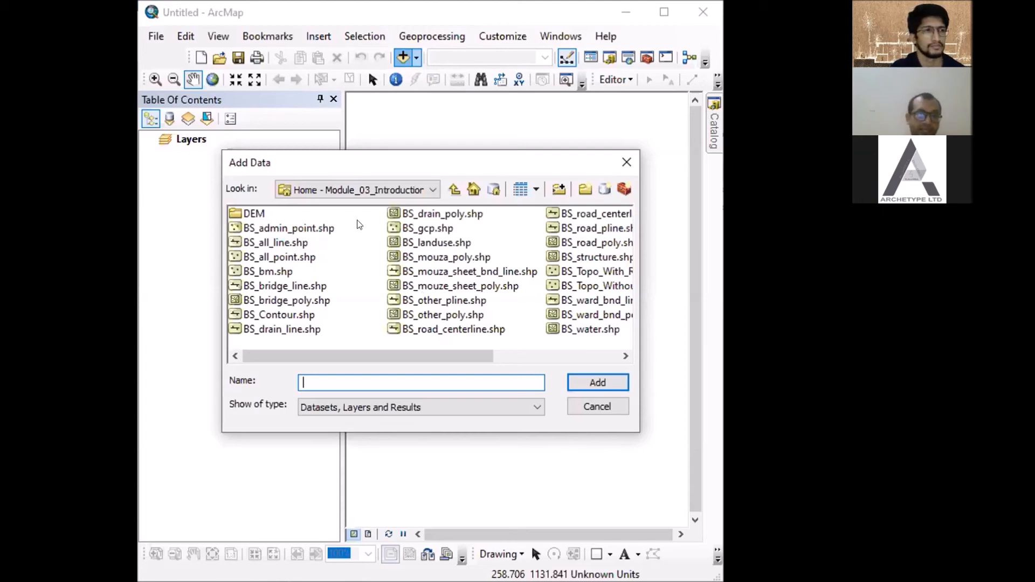
drag(359, 224, 287, 325)
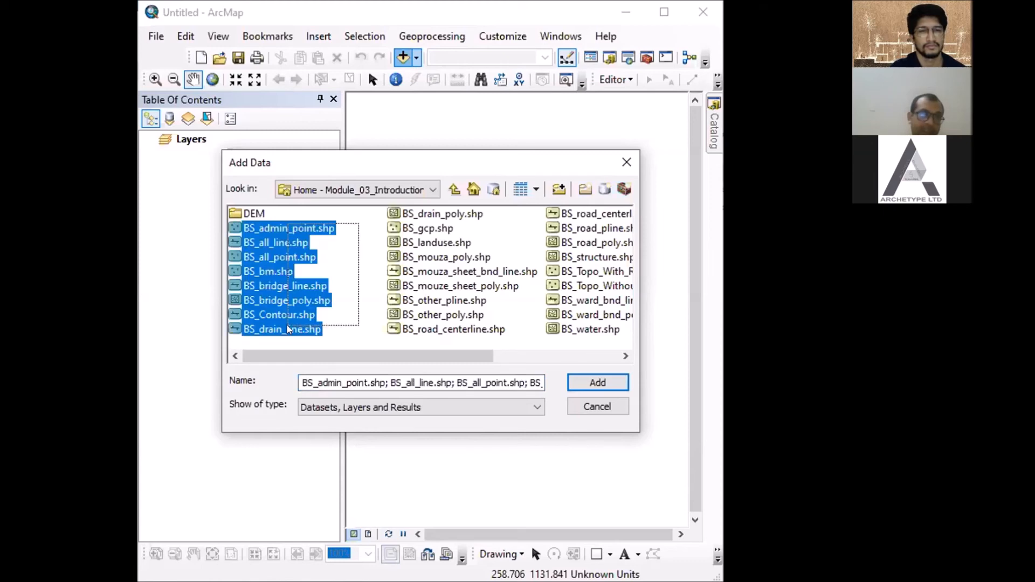
drag(287, 325, 306, 231)
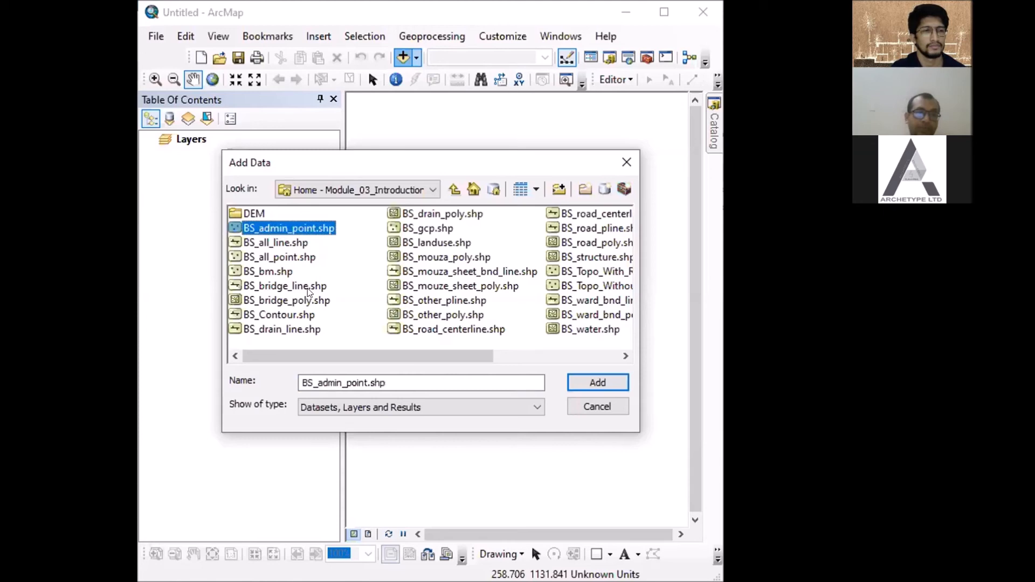
ctrl+click(301, 258)
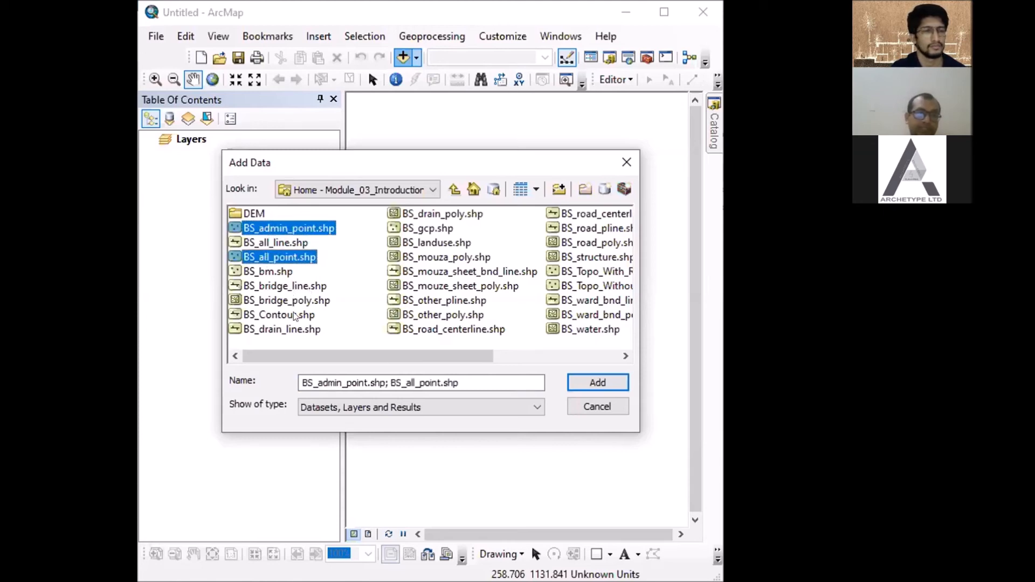
ctrl+click(292, 287)
ctrl+click(402, 273)
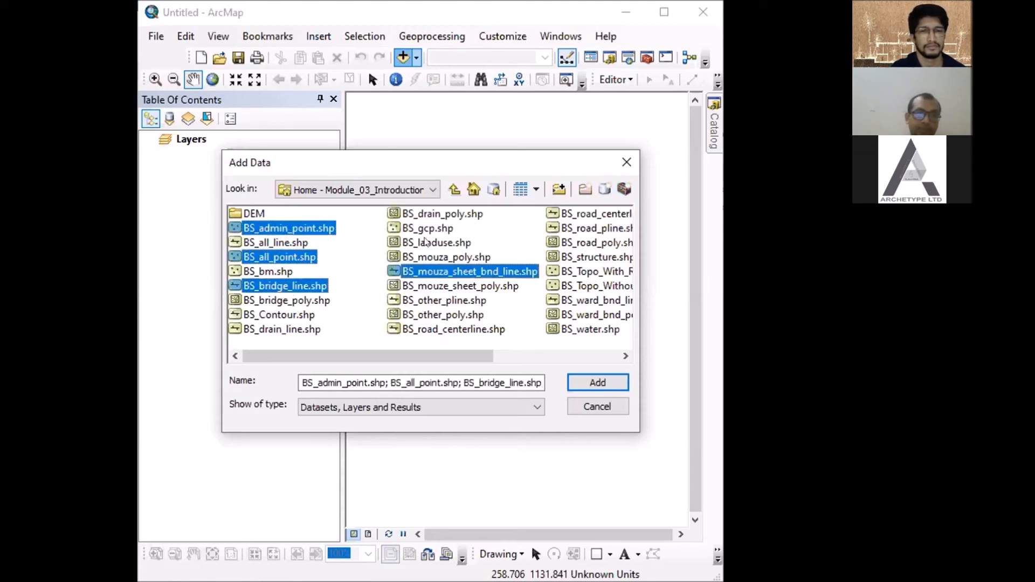
ctrl+click(426, 243)
ctrl+shift+click(442, 213)
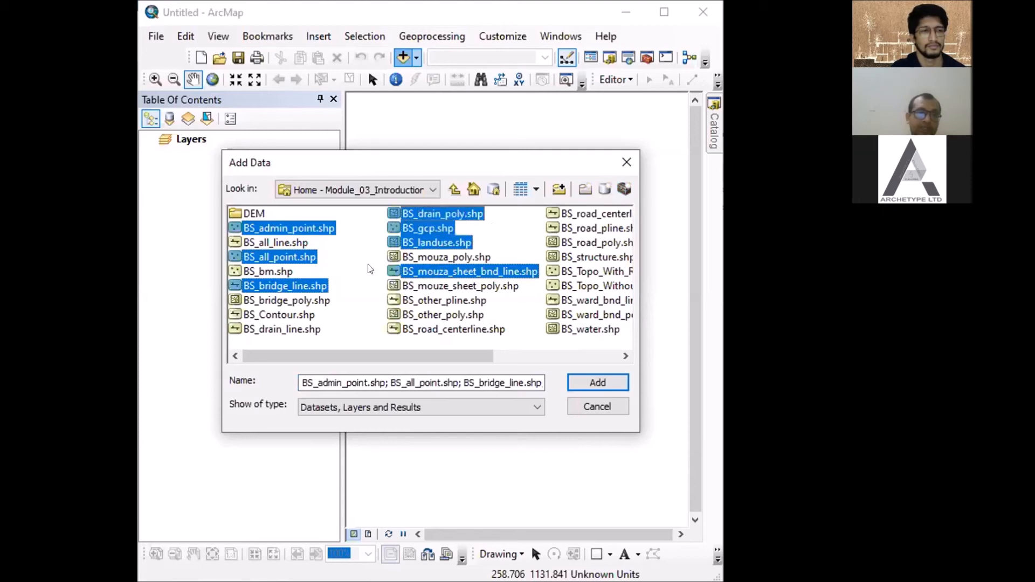
click(316, 227)
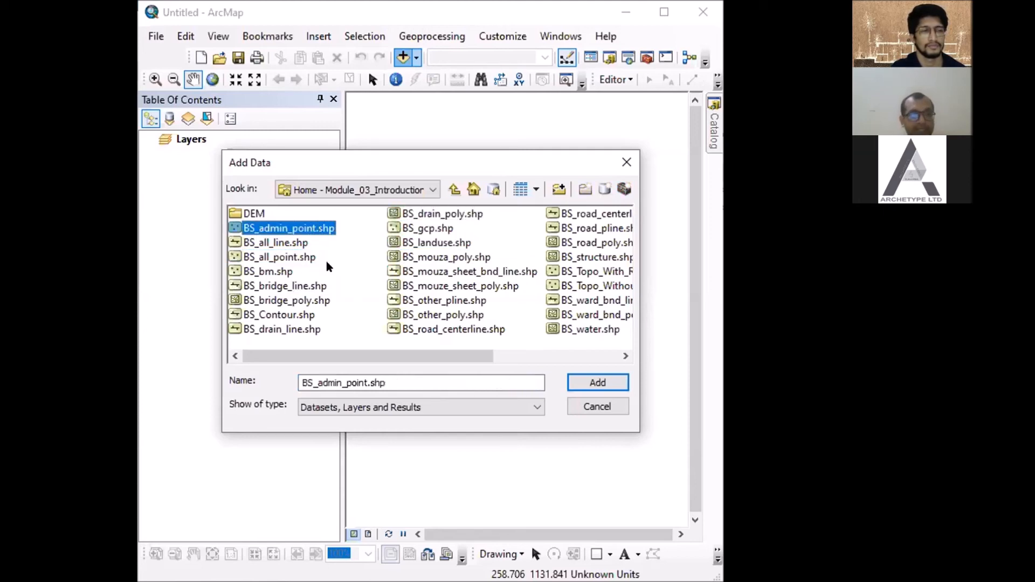
shift+click(308, 330)
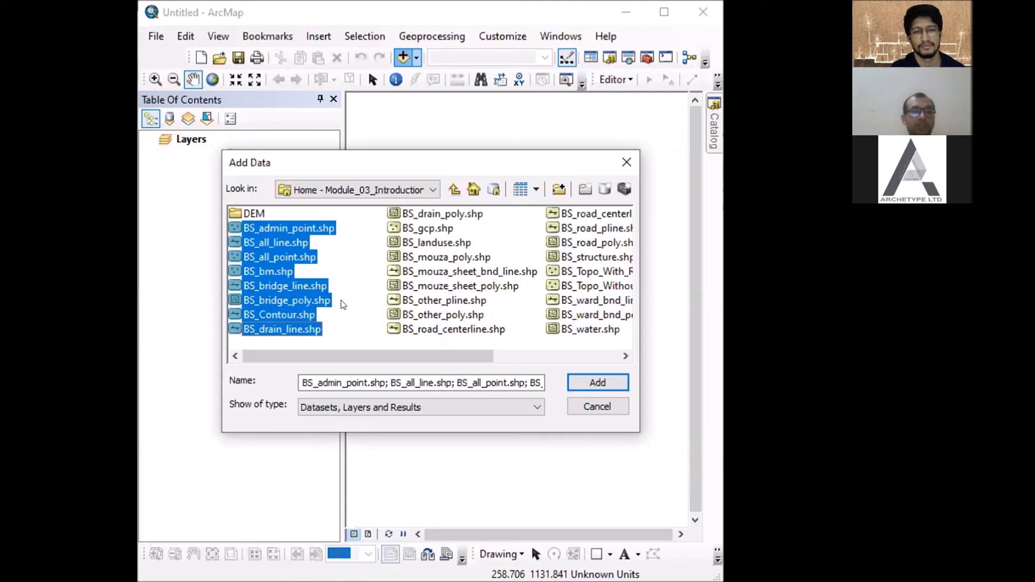
click(346, 262)
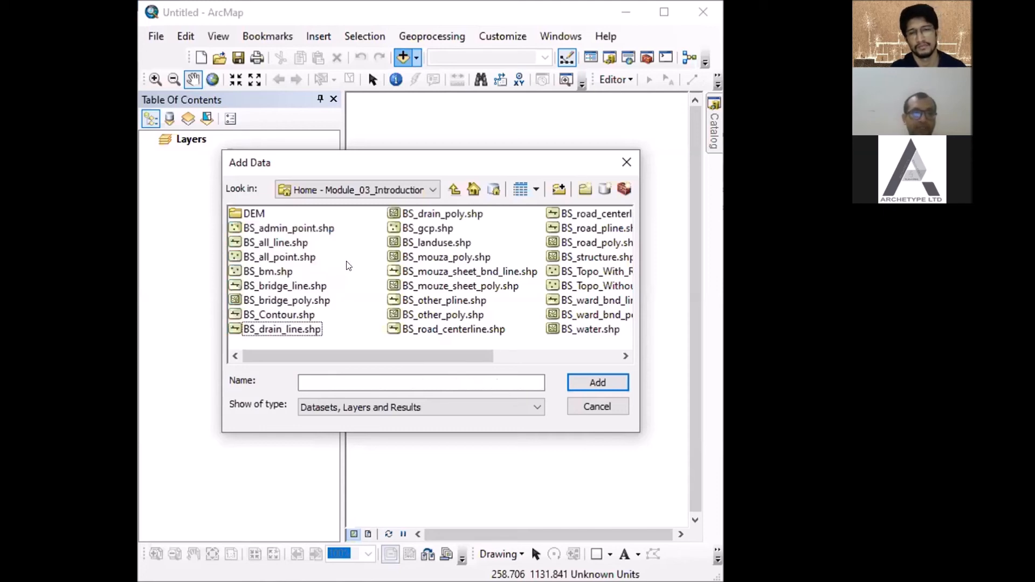
- Add the shapefiles BS_admin_point, BS_all_point, BS_bm, BS_landuse, BS_water, BS_structure, BS_road_poly, BS_ward_bnd_poly and BS_ward_bnd_line to the blank map
click(318, 228)
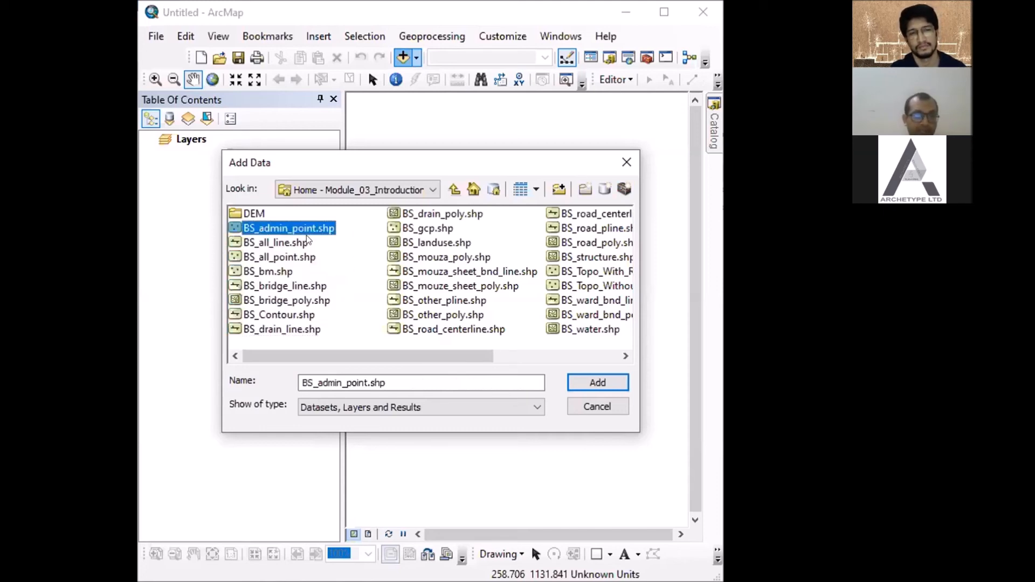
ctrl+click(291, 258)
ctrl+click(283, 272)
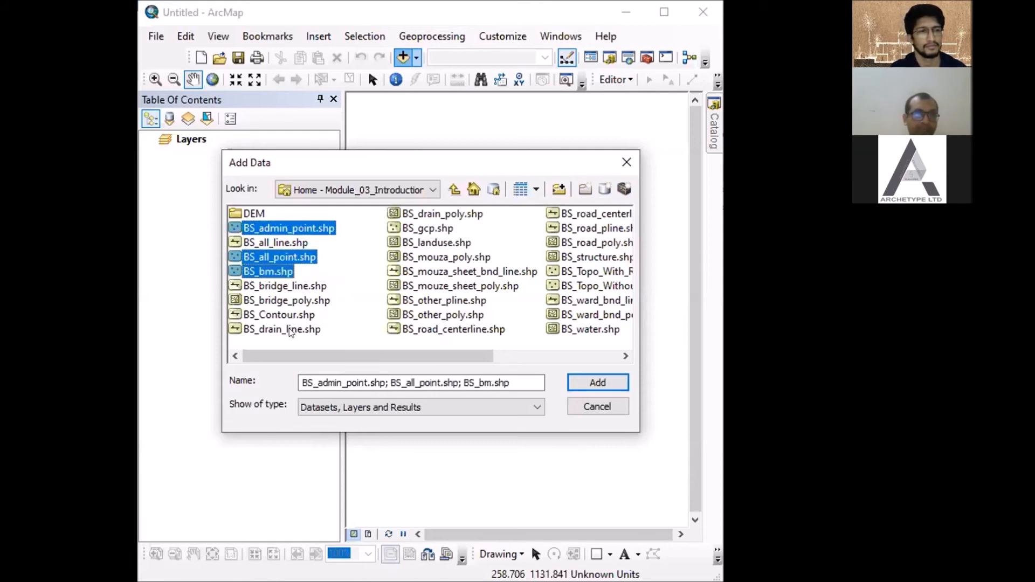
ctrl+click(430, 246)
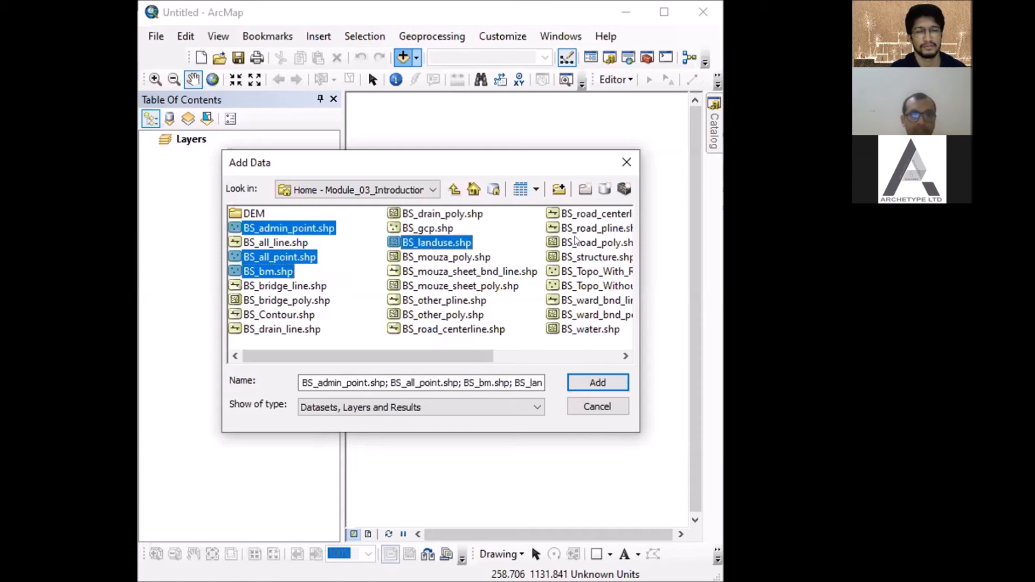
click(625, 357)
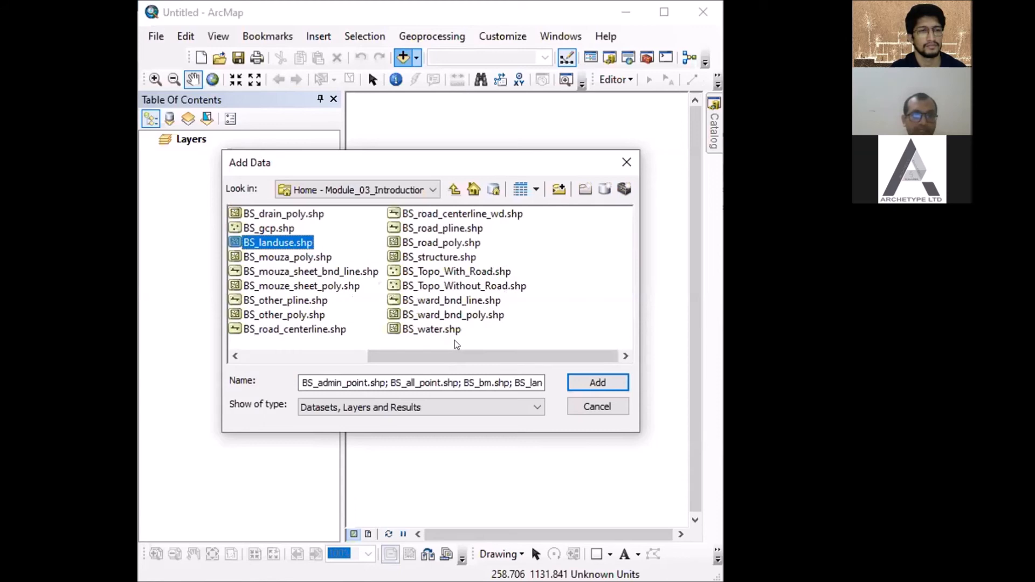
ctrl+click(431, 328)
ctrl+click(438, 256)
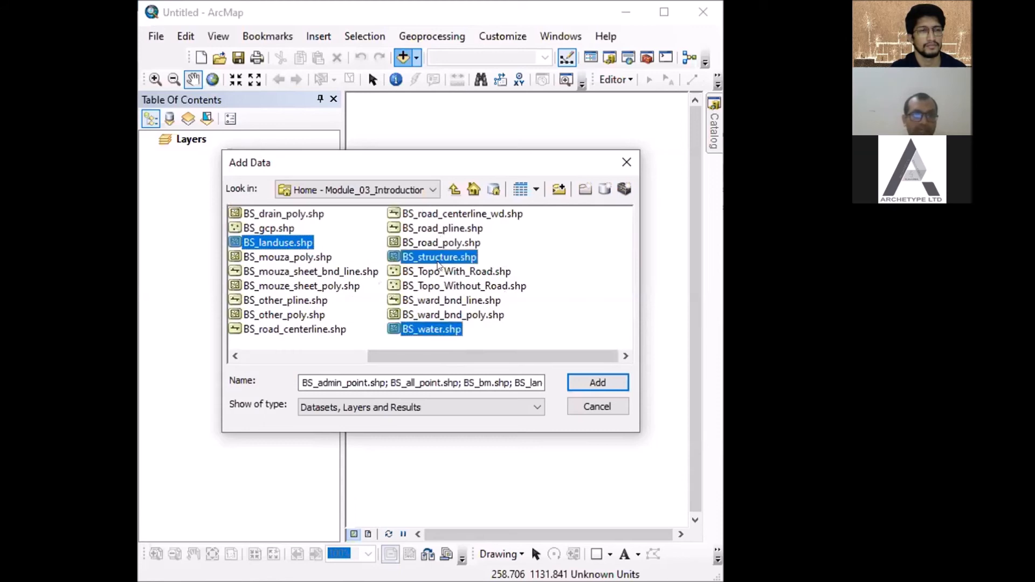
ctrl+click(442, 244)
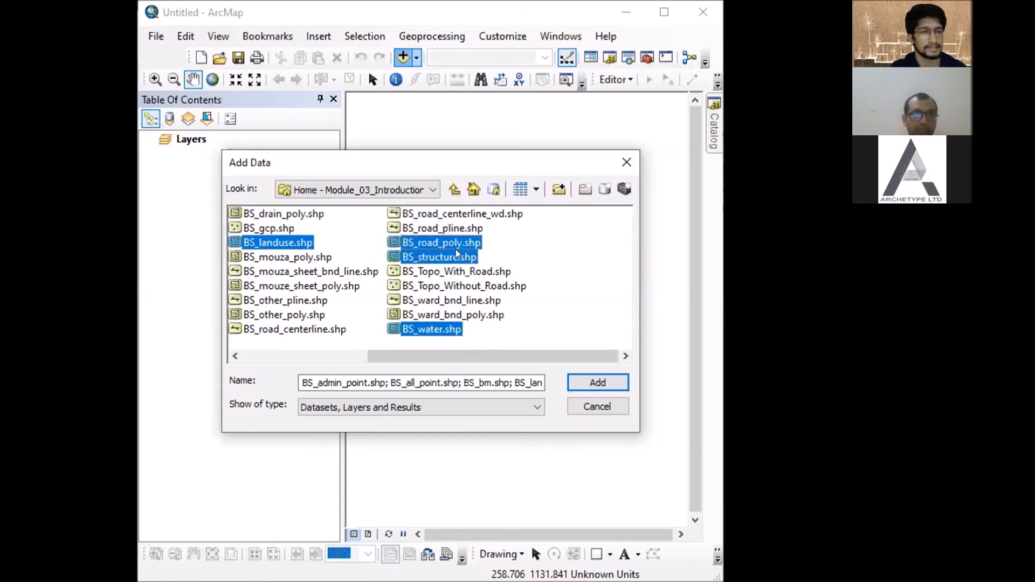
ctrl+click(465, 316)
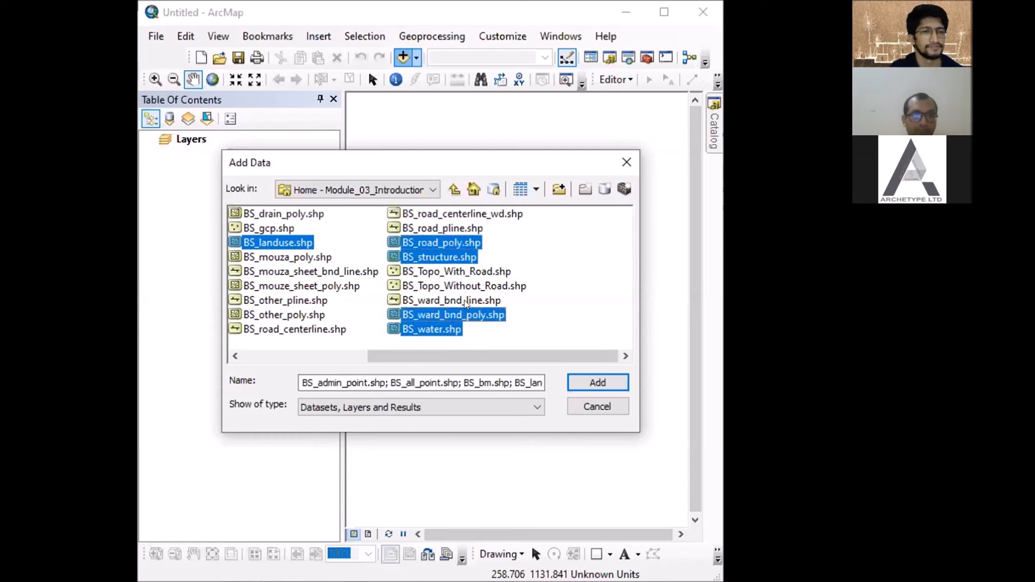
ctrl+click(465, 299)
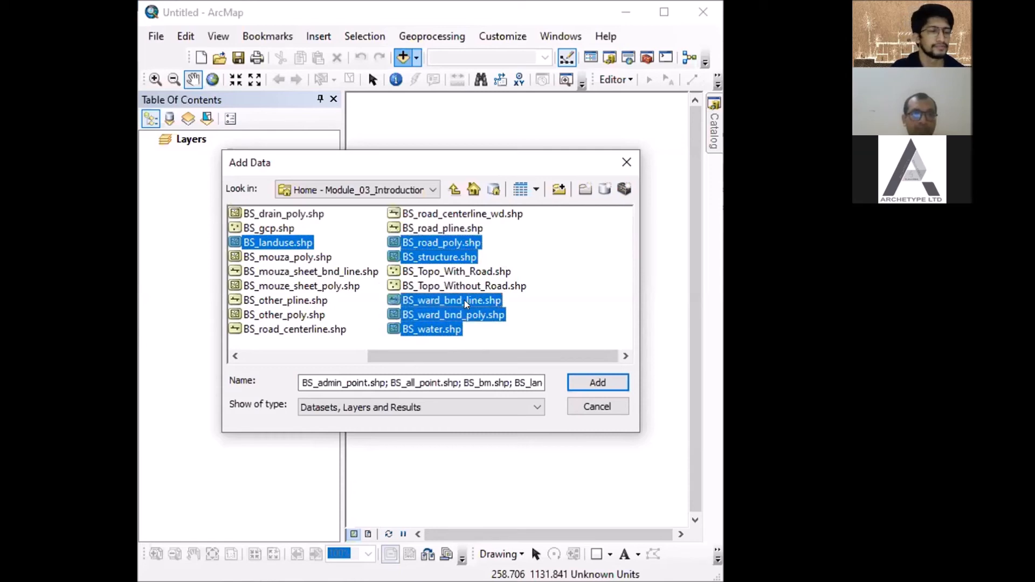
click(598, 382)
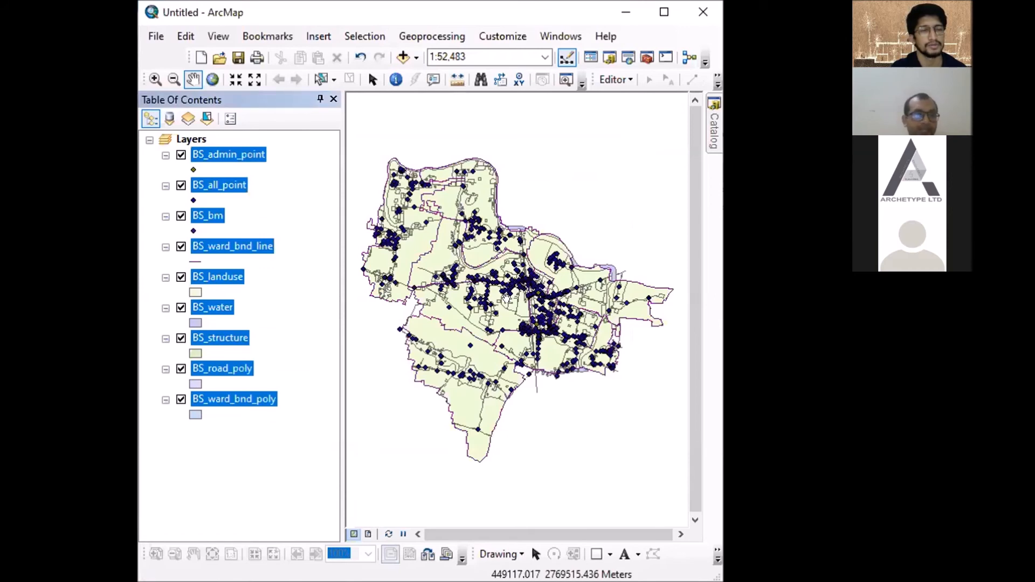
click(279, 318)
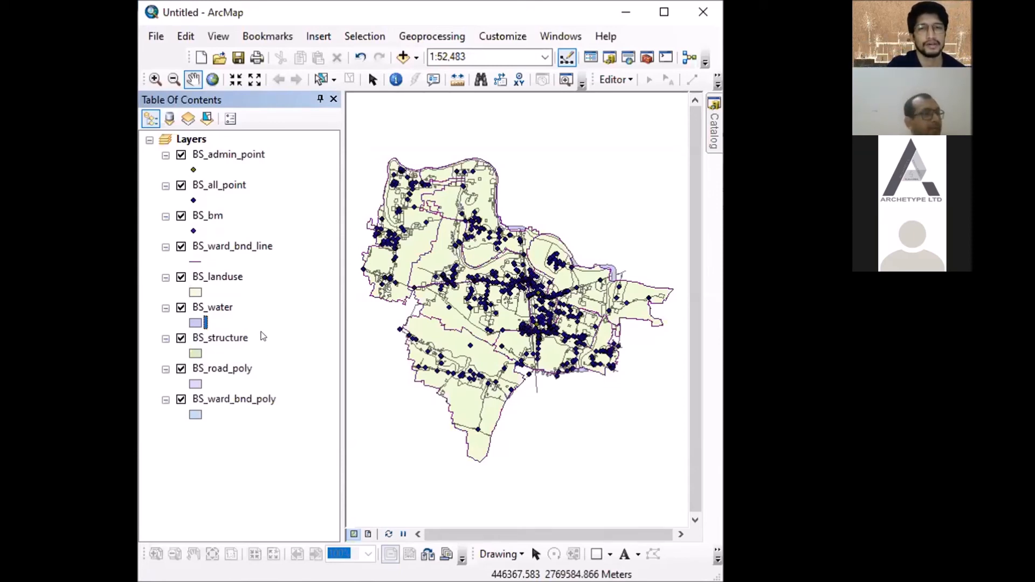
click(237, 184)
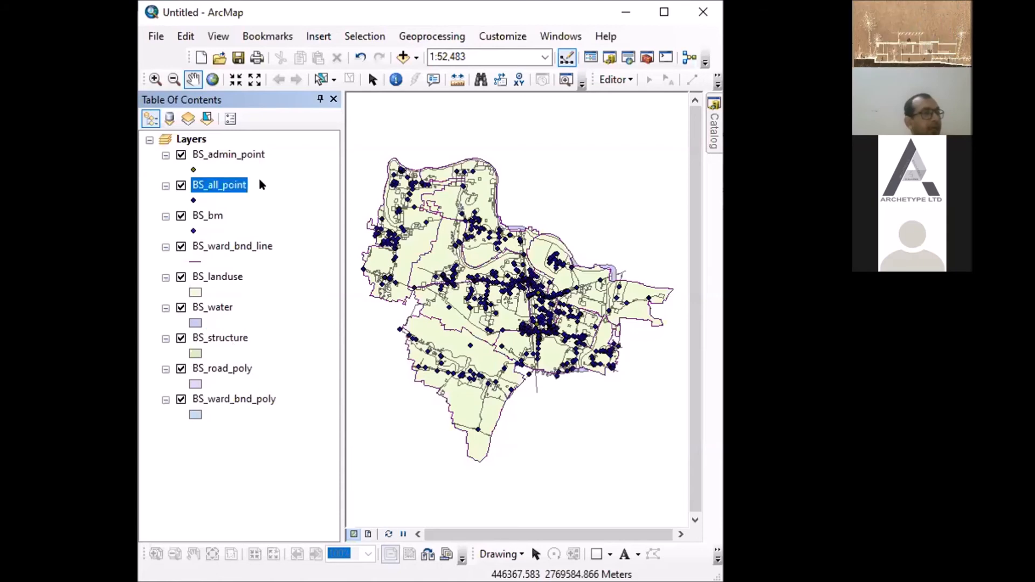
click(228, 155)
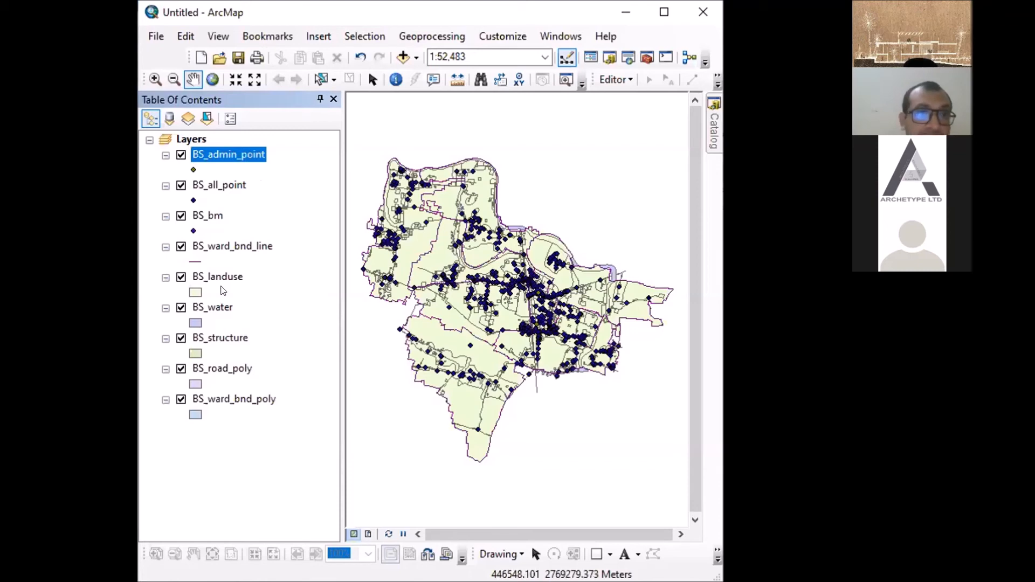
- Reopen the Add Data dialog on the Module_03 home folder, move it clear of the layer list and select BS_other_poly.shp
click(403, 57)
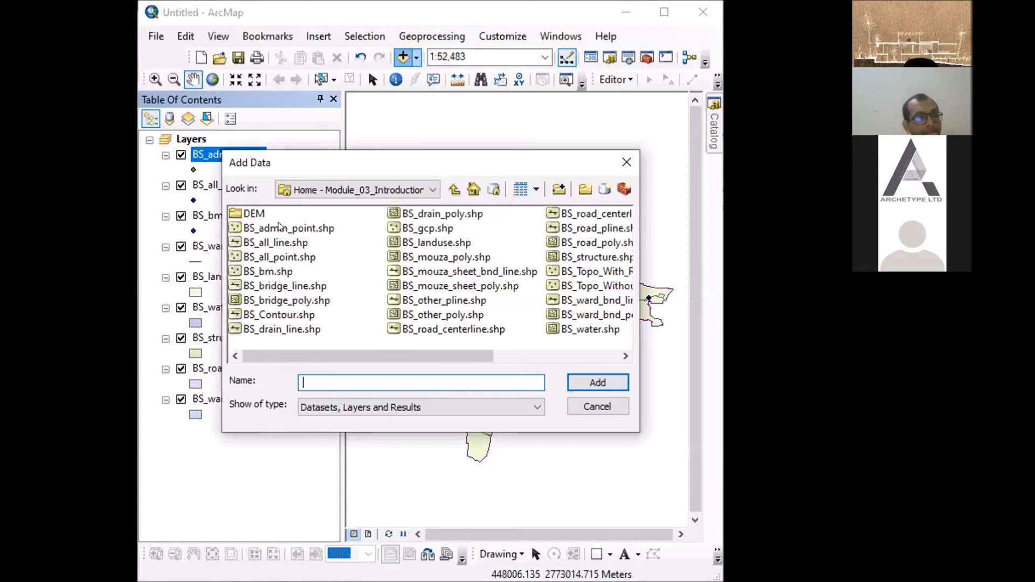
click(261, 214)
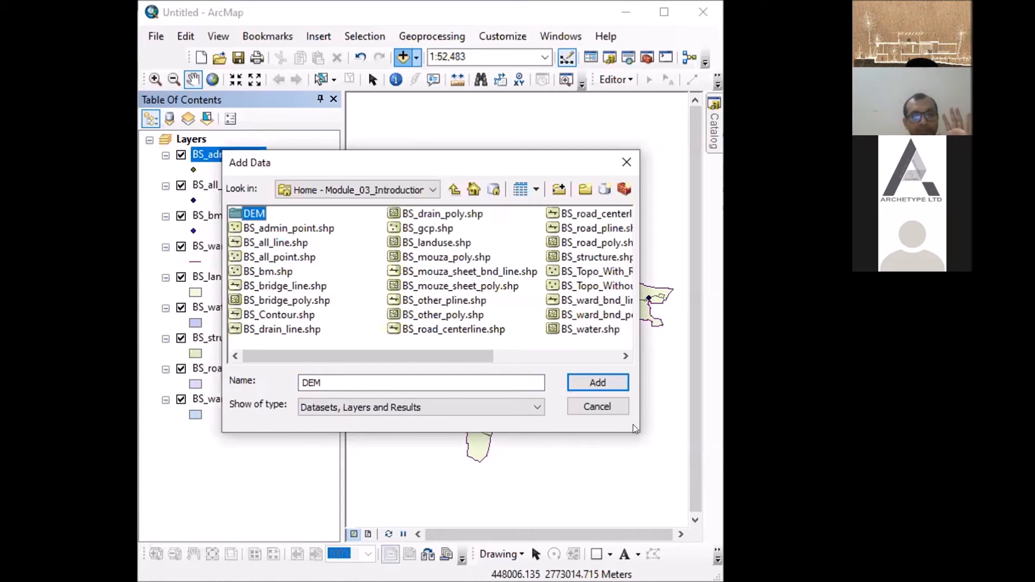
drag(587, 157, 626, 92)
click(558, 250)
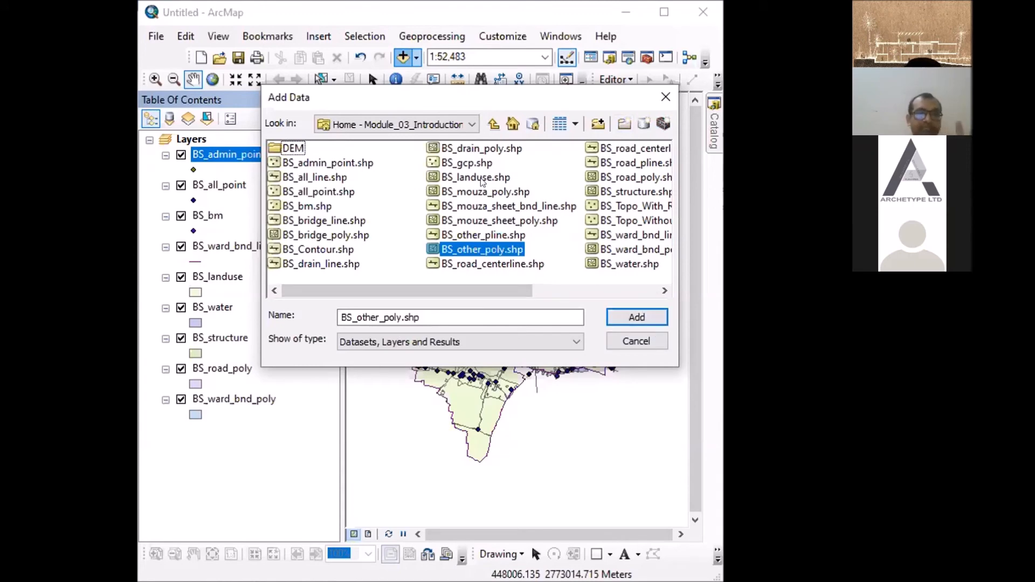
- Try the List, Large Icons and Thumbnails views for the shapefiles in the Add Data dialog
click(575, 125)
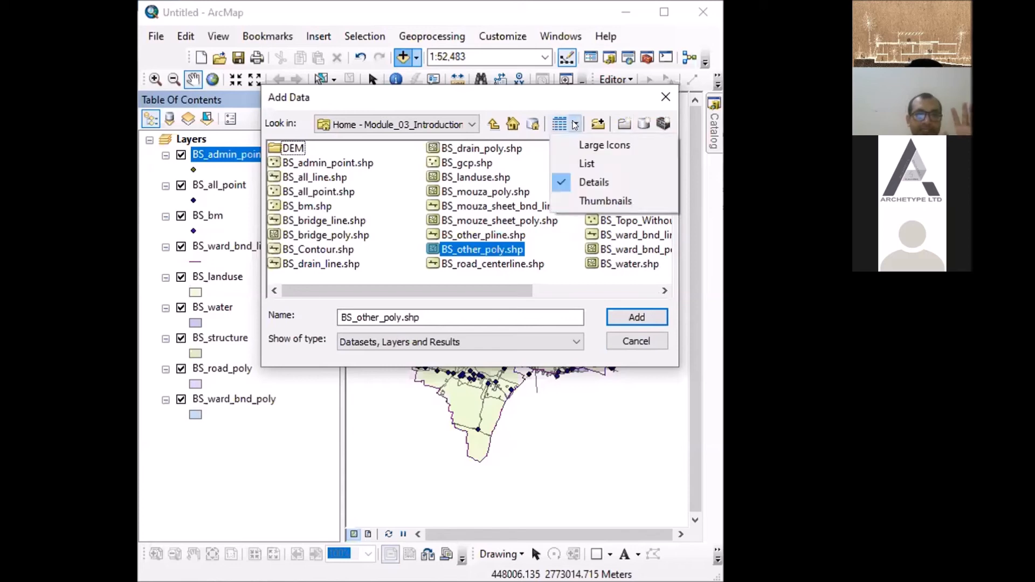
click(595, 161)
click(576, 125)
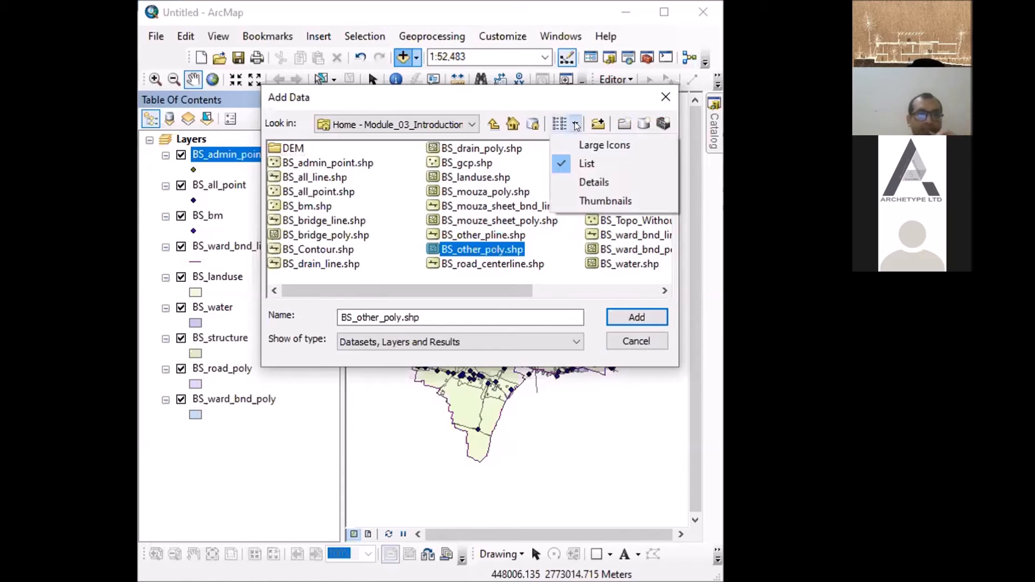
click(583, 146)
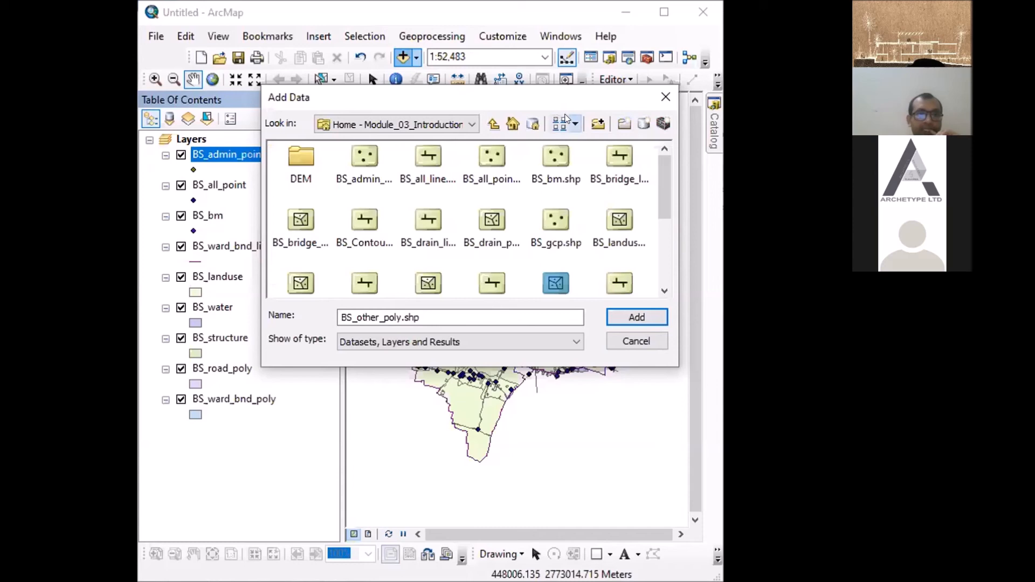
click(576, 124)
click(589, 192)
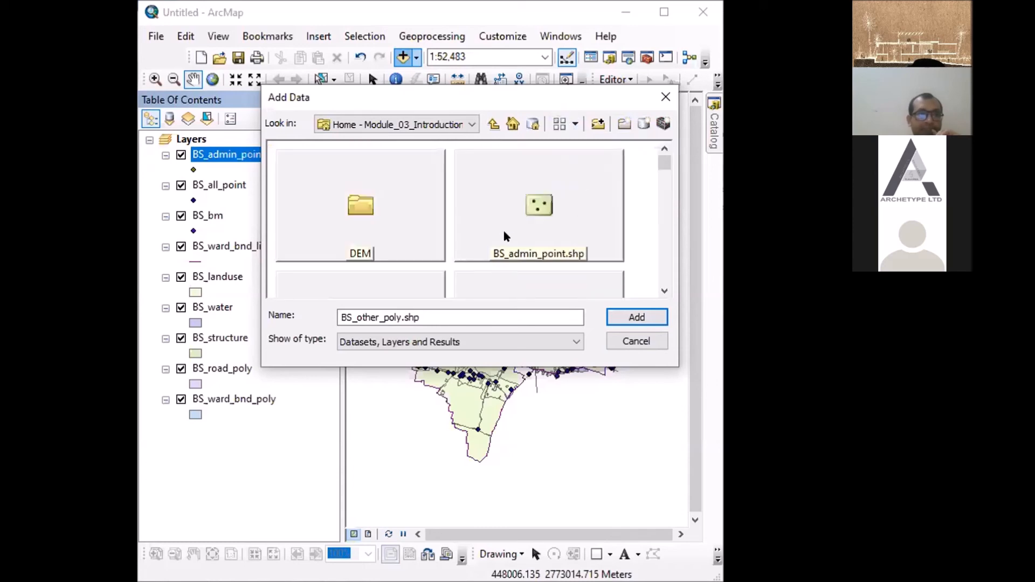
click(576, 125)
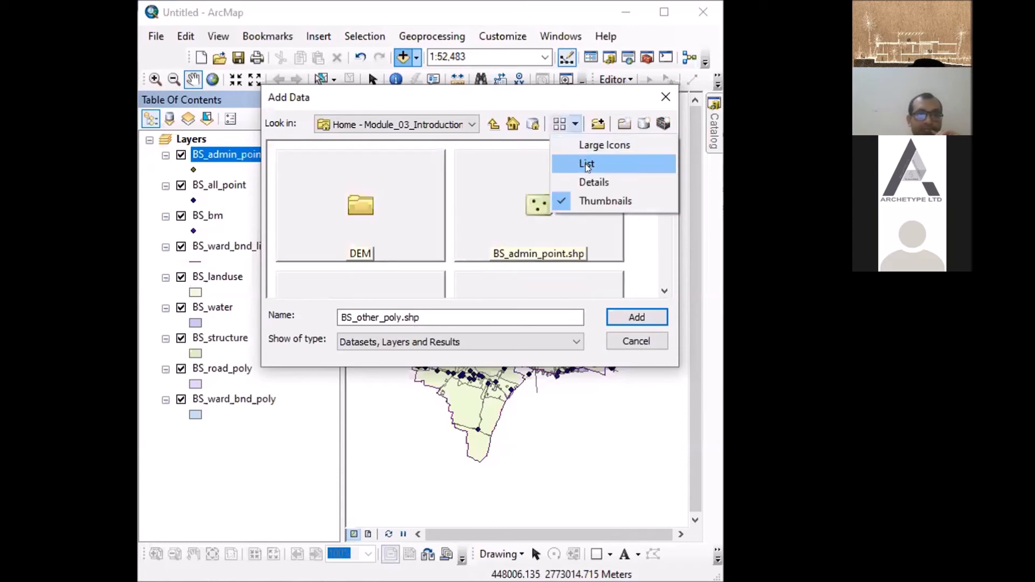
click(587, 164)
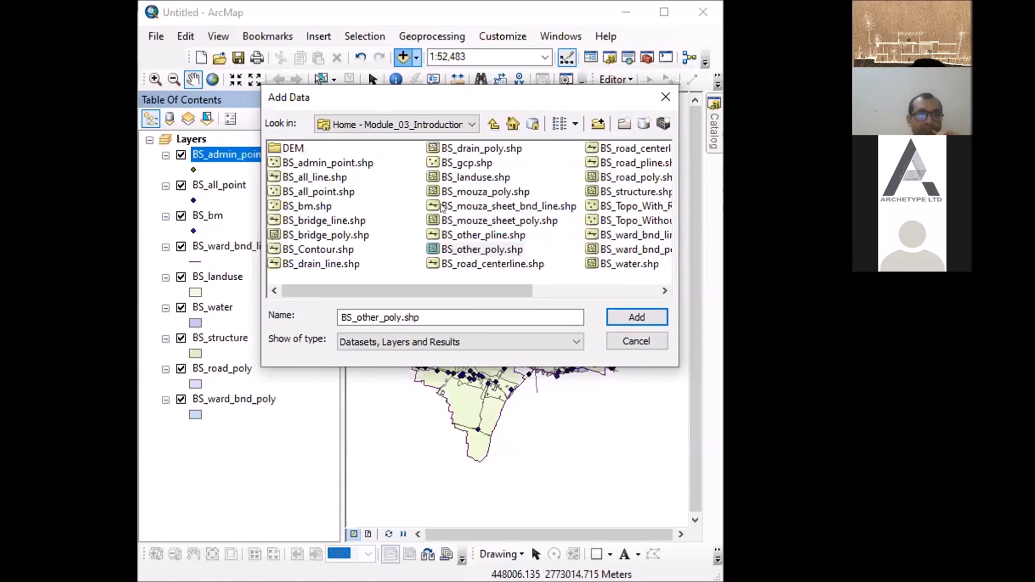
- Switch the Add Data file listing to the Details view and look through the shapefiles with their types
click(576, 124)
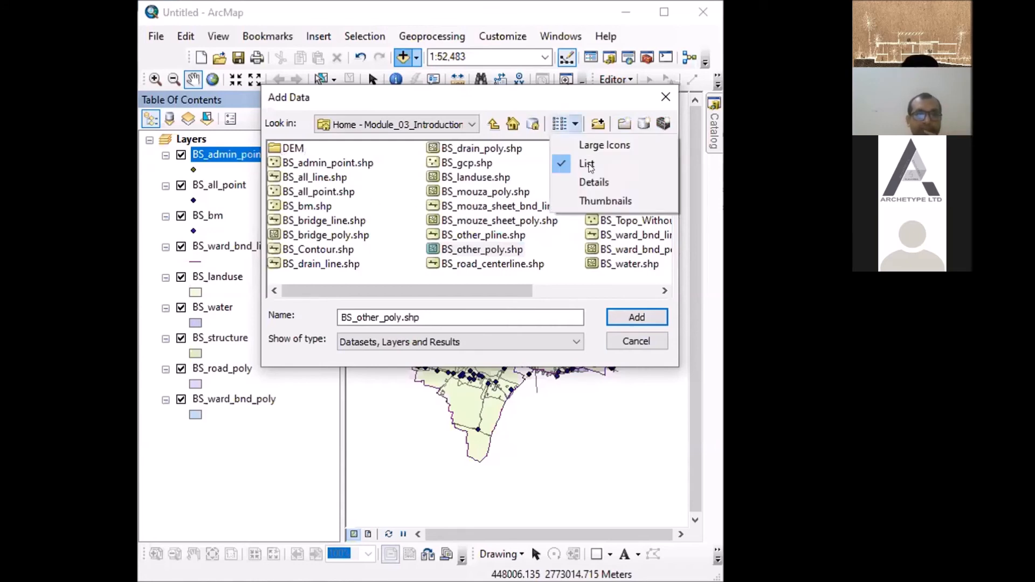
click(591, 183)
scroll(392, 210, down, 6)
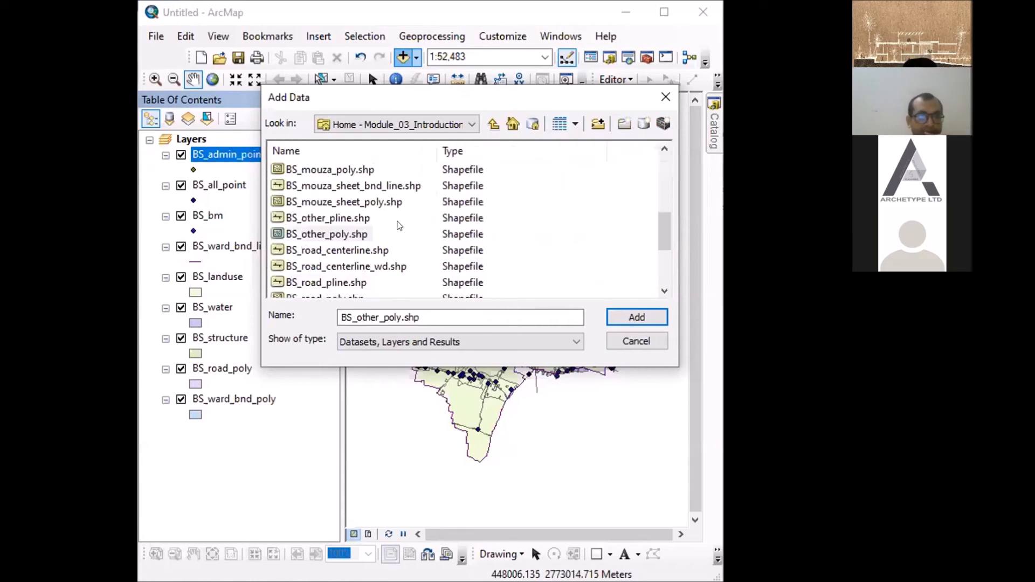
- Check the view options and the DEM folder in the Add Data dialog
scroll(399, 223, up, 6)
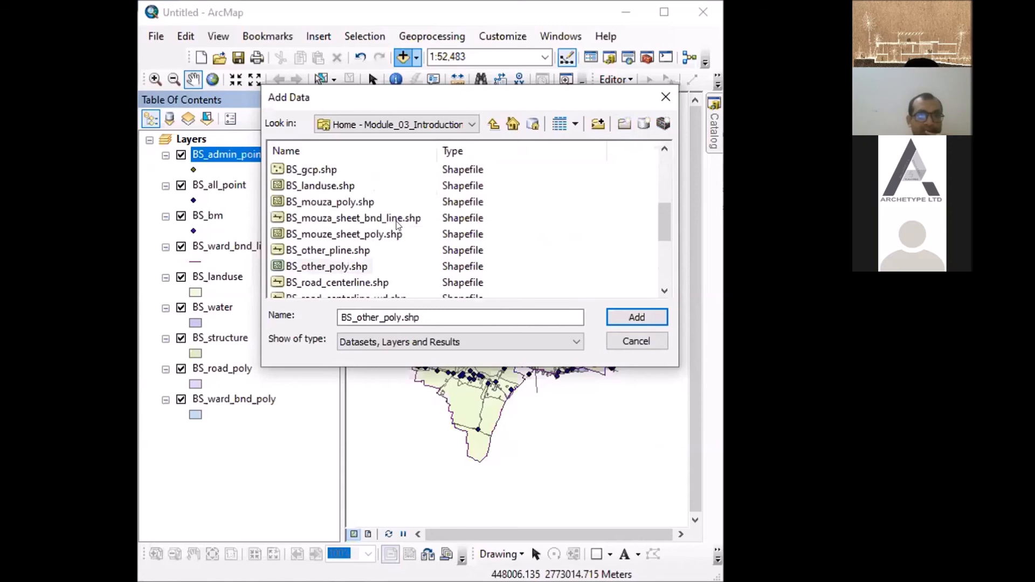
click(576, 124)
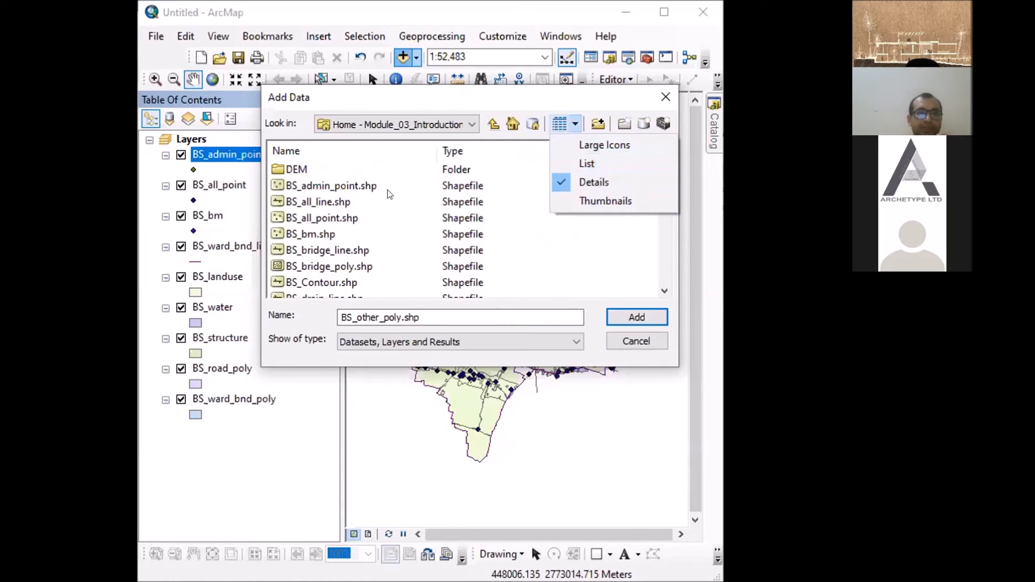
click(317, 171)
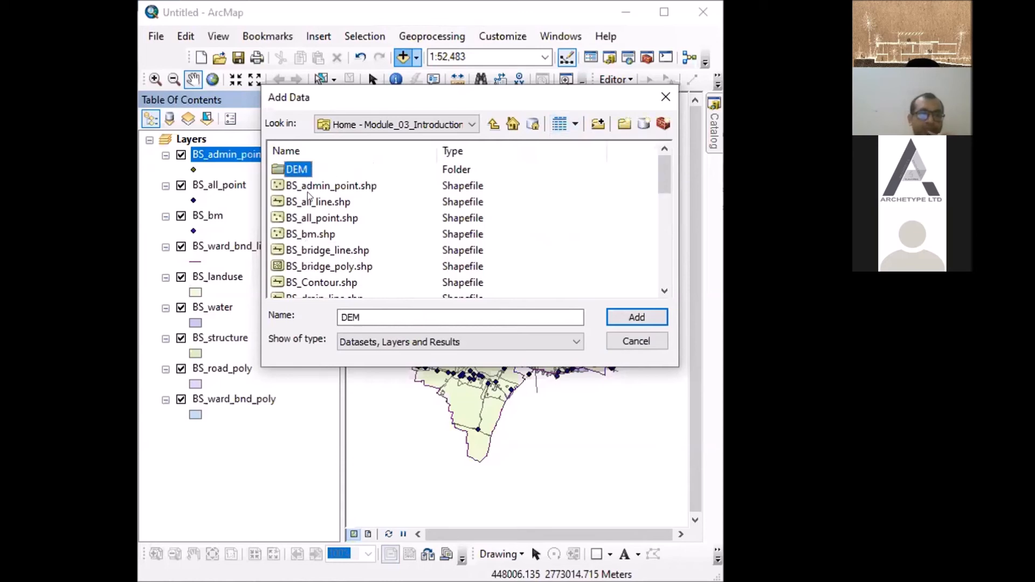
click(293, 170)
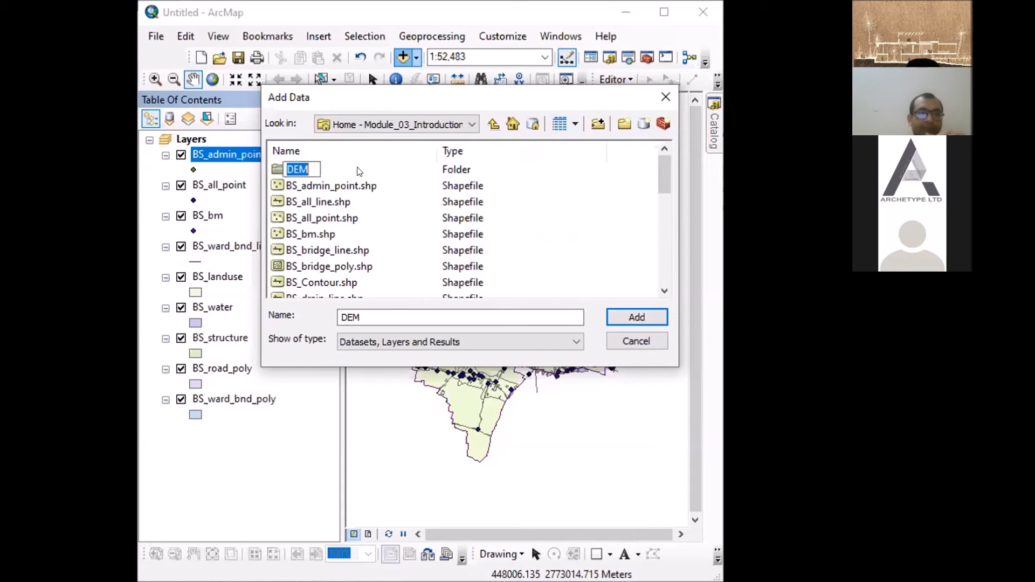
click(359, 172)
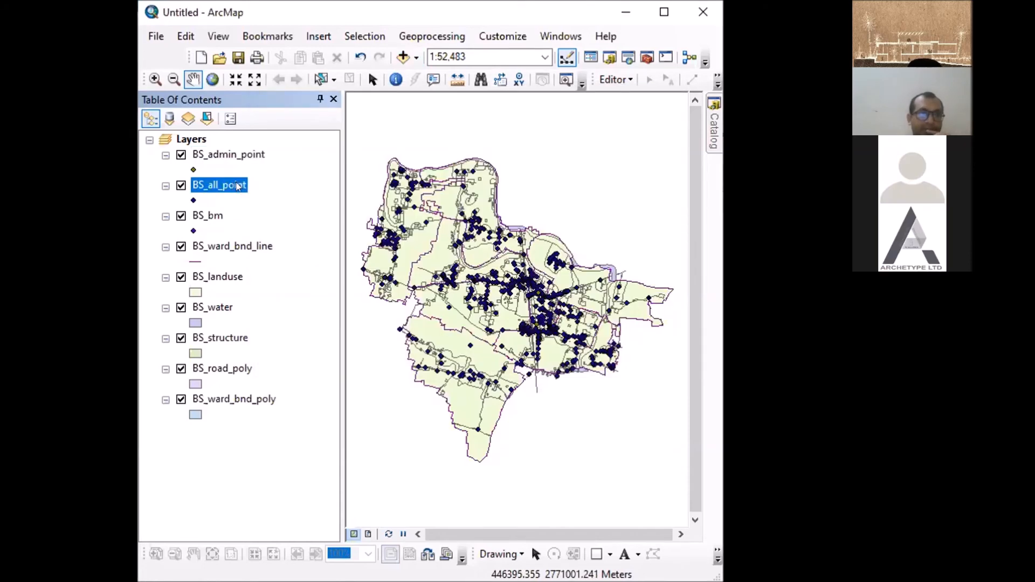
- Reorder the layers so that BS_ward_bnd_poly draws first in the list, BS_admin_point last and BS_ward_bnd_line just above BS_structure
click(237, 156)
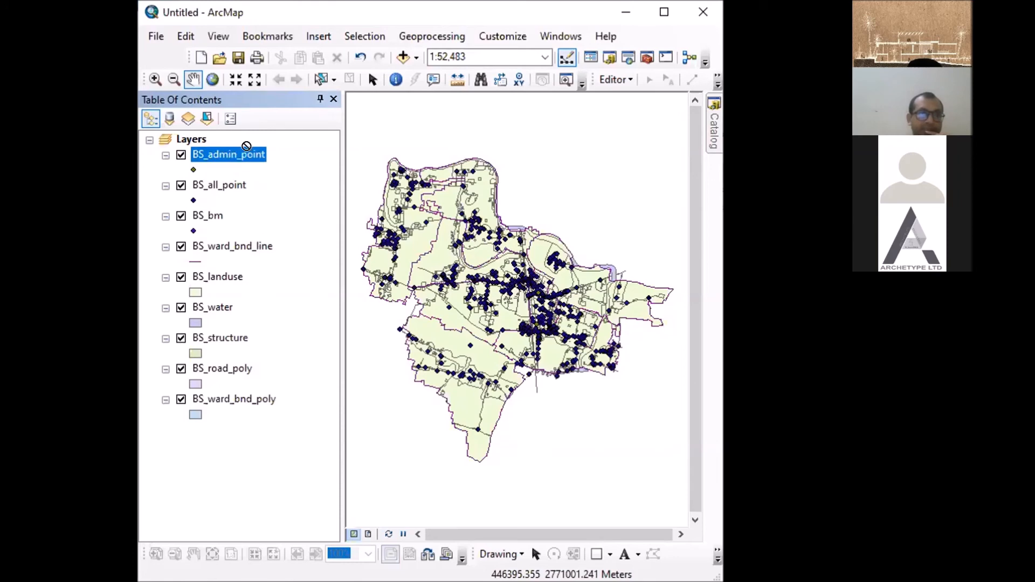
drag(251, 306, 251, 420)
ctrl+click(222, 369)
drag(222, 369, 205, 143)
drag(208, 187, 215, 325)
click(211, 334)
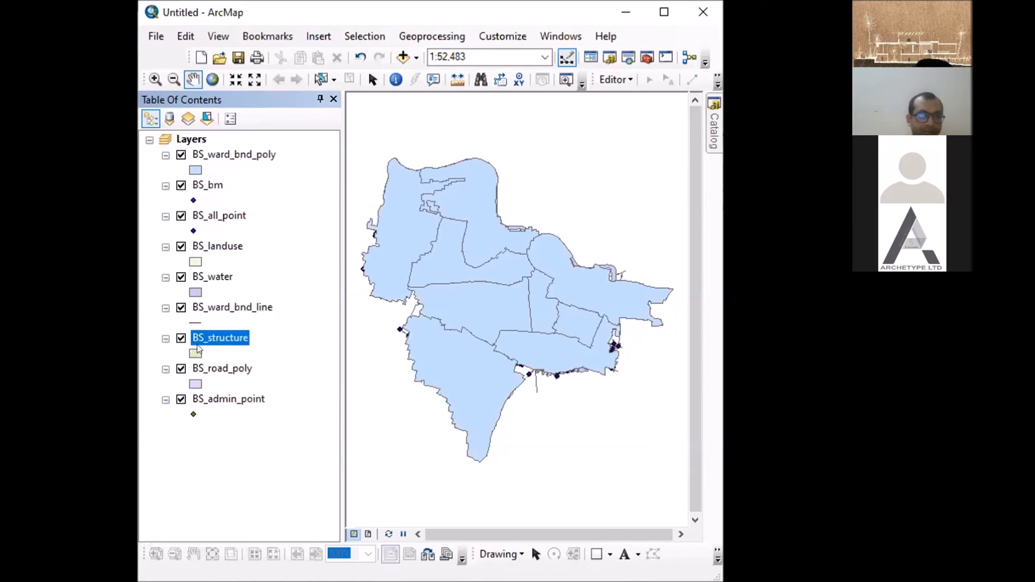
- Arrange the layers as BS_bm, BS_all_point, BS_admin_point, BS_ward_bnd_line, BS_ward_bnd_poly and BS_structure, above BS_landuse, BS_water and BS_road_poly
drag(208, 341, 210, 151)
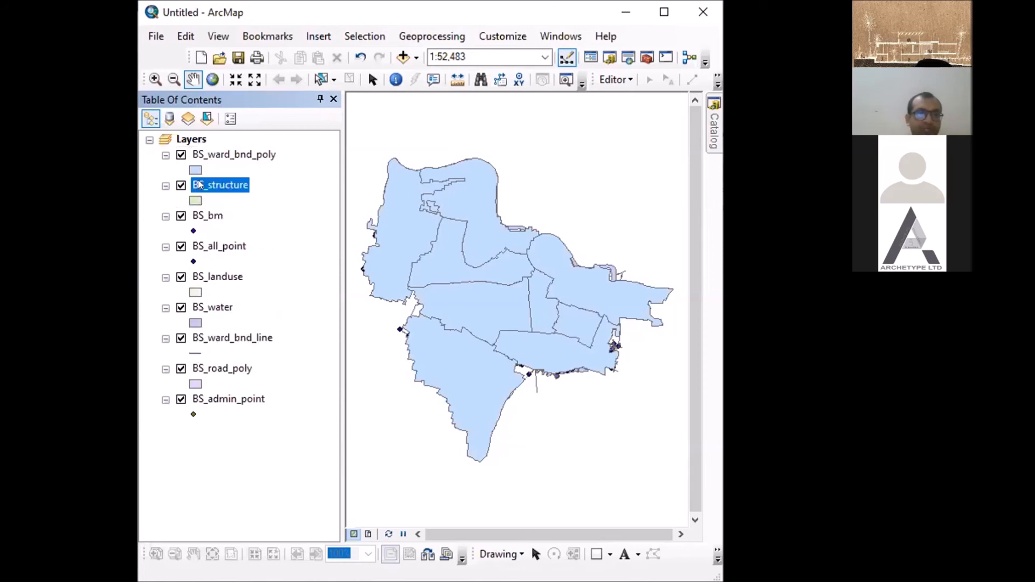
ctrl+click(208, 218)
drag(208, 218, 220, 145)
drag(200, 247, 207, 173)
drag(199, 402, 207, 251)
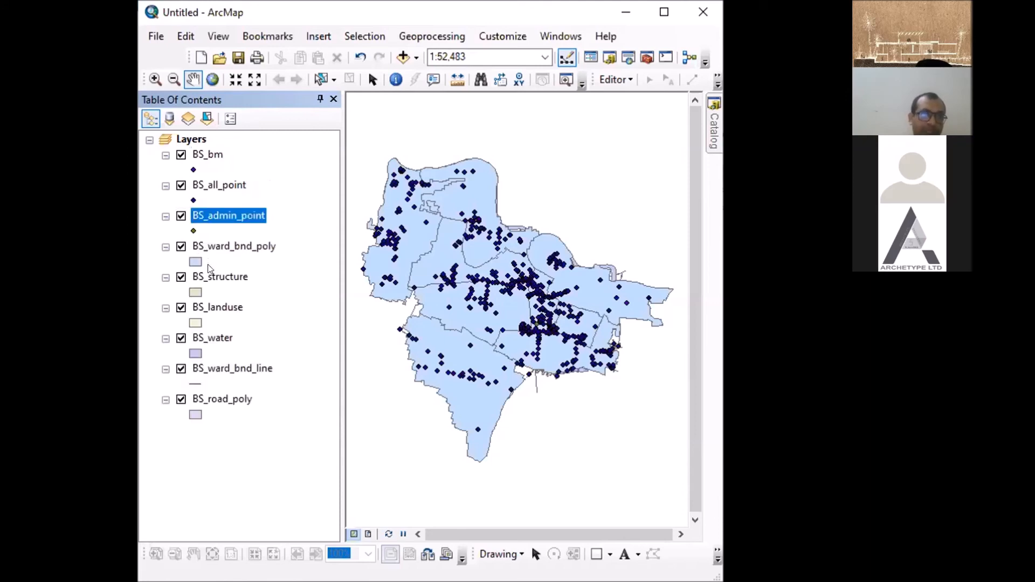
drag(221, 369, 216, 245)
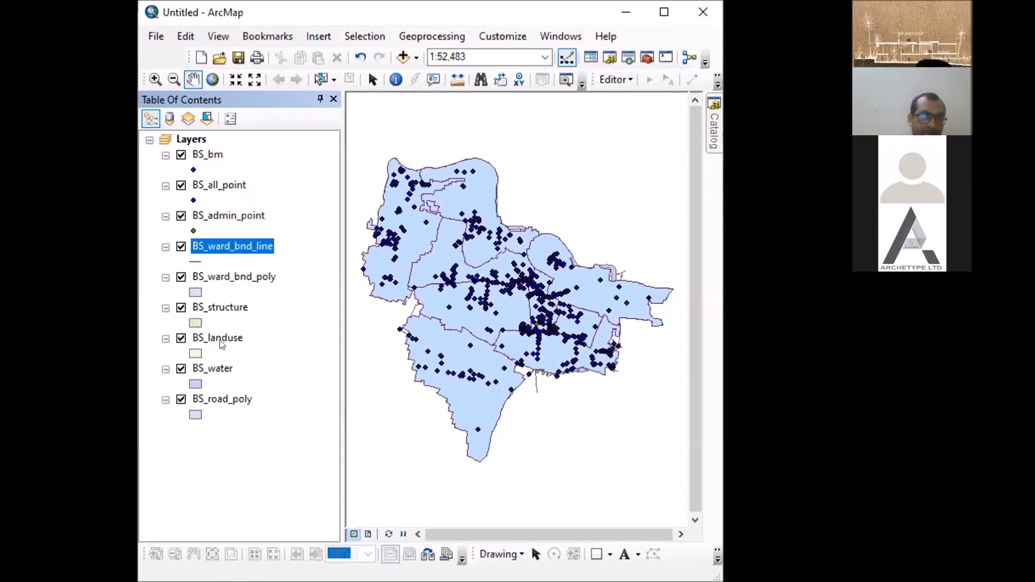
click(224, 400)
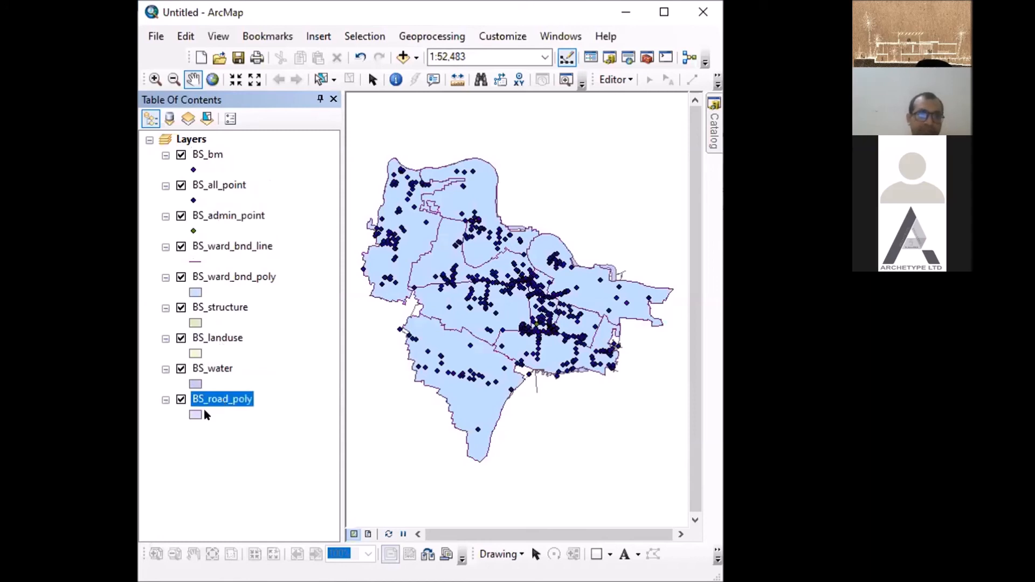
- Symbolize BS_ward_bnd_poly with the Hollow symbol, a red outline and an outline width of 2
click(195, 289)
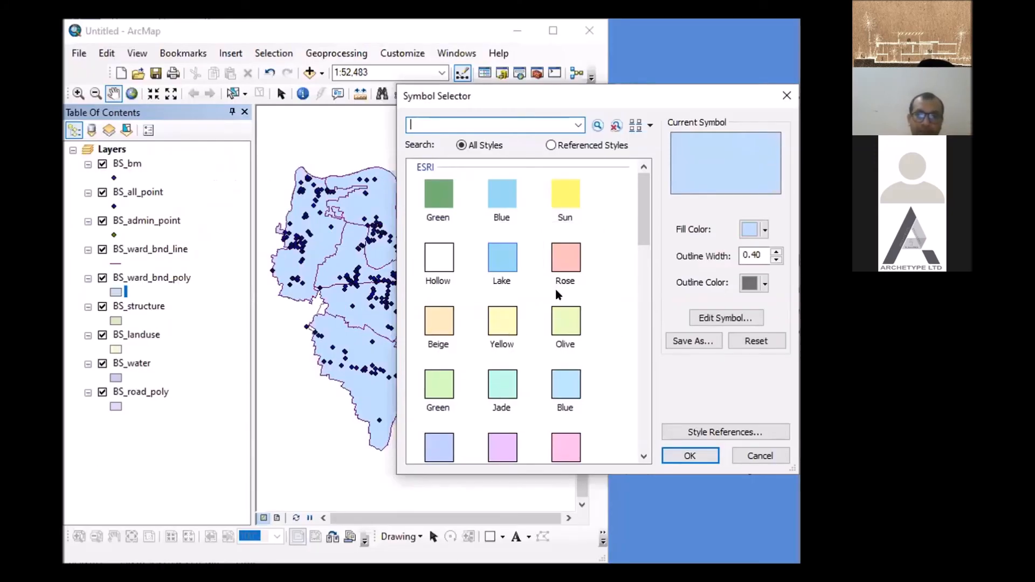
click(441, 268)
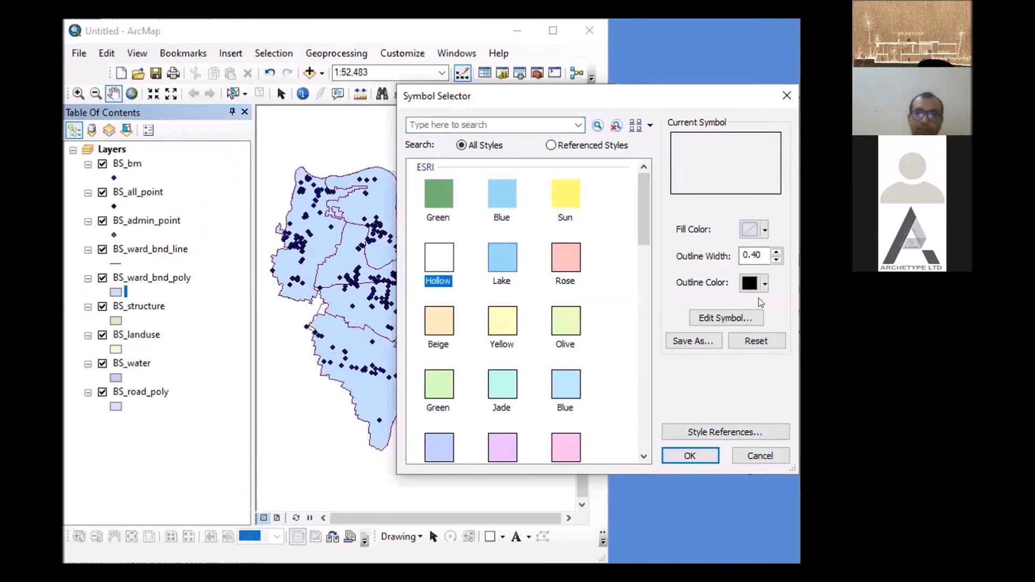
click(763, 282)
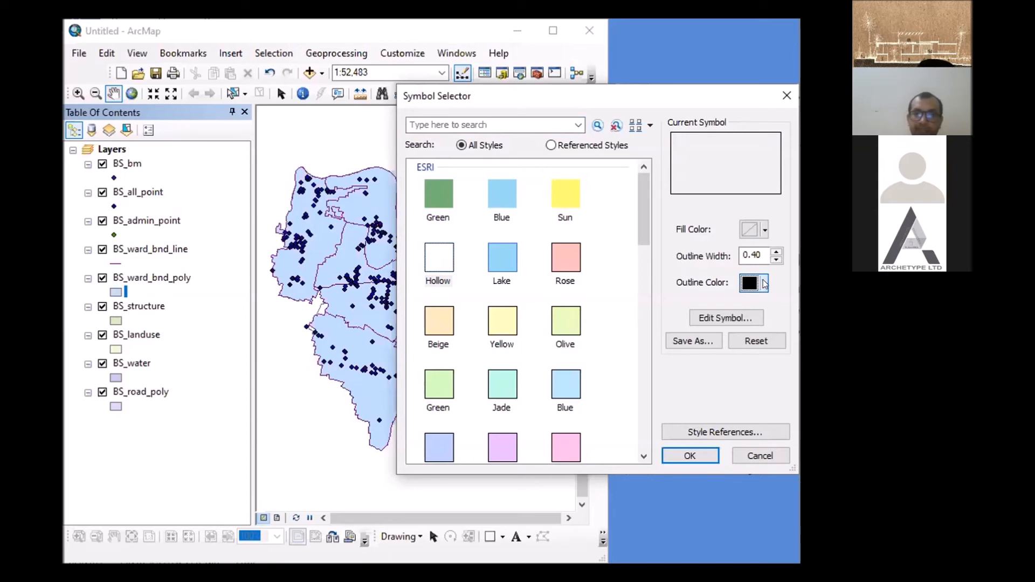
click(764, 285)
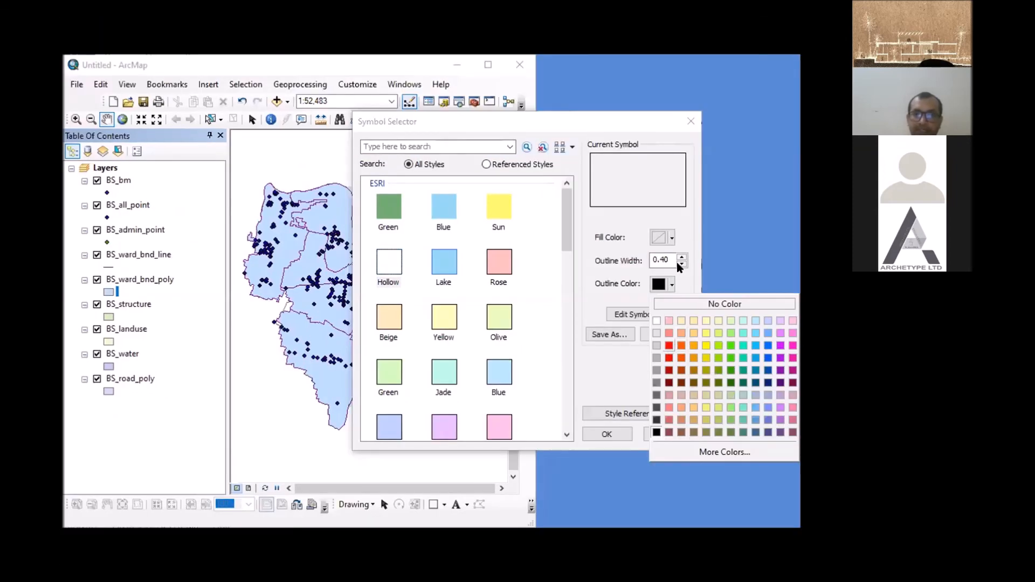
click(669, 345)
double_click(662, 261)
text(2)
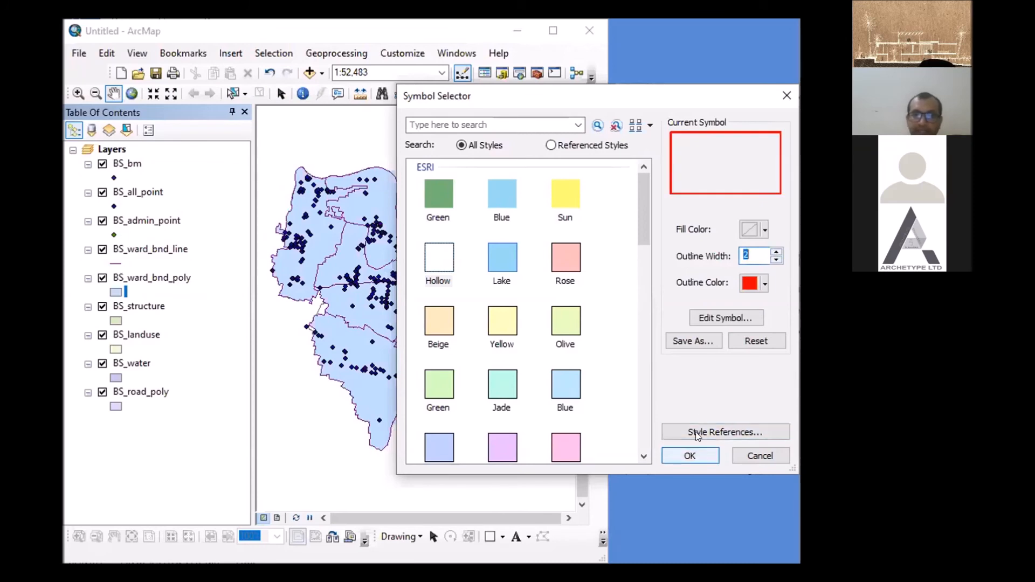
click(689, 456)
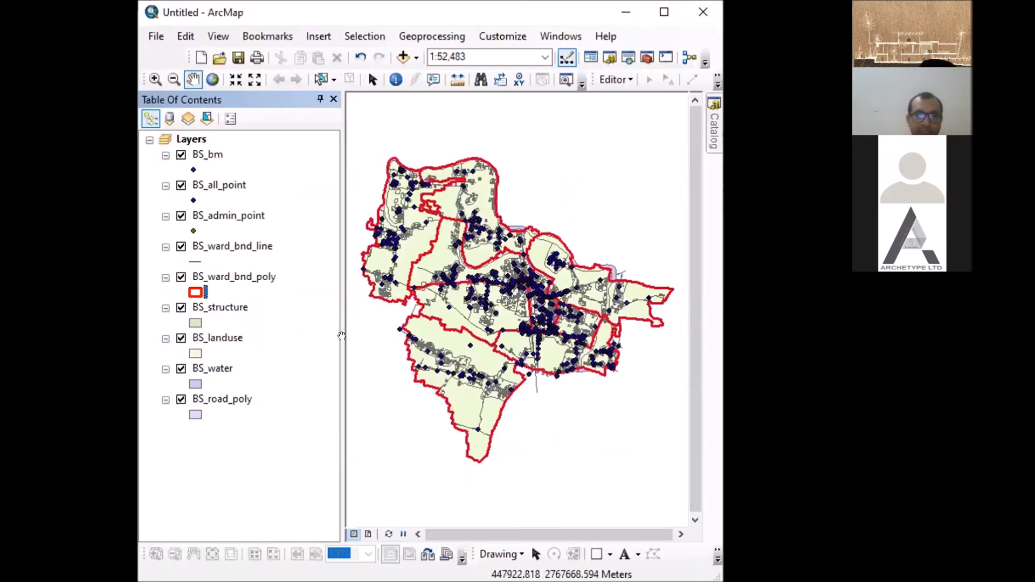
- Toggle the visibility of all layers together off and on, and turn off every layer from BS_bm to BS_road_poly individually
ctrl+click(181, 156)
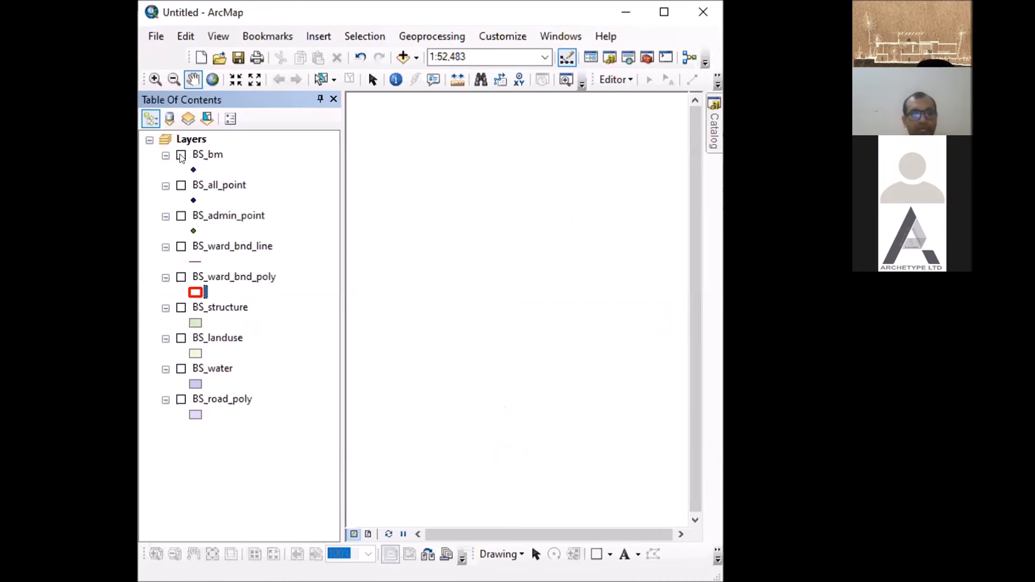
ctrl+click(181, 157)
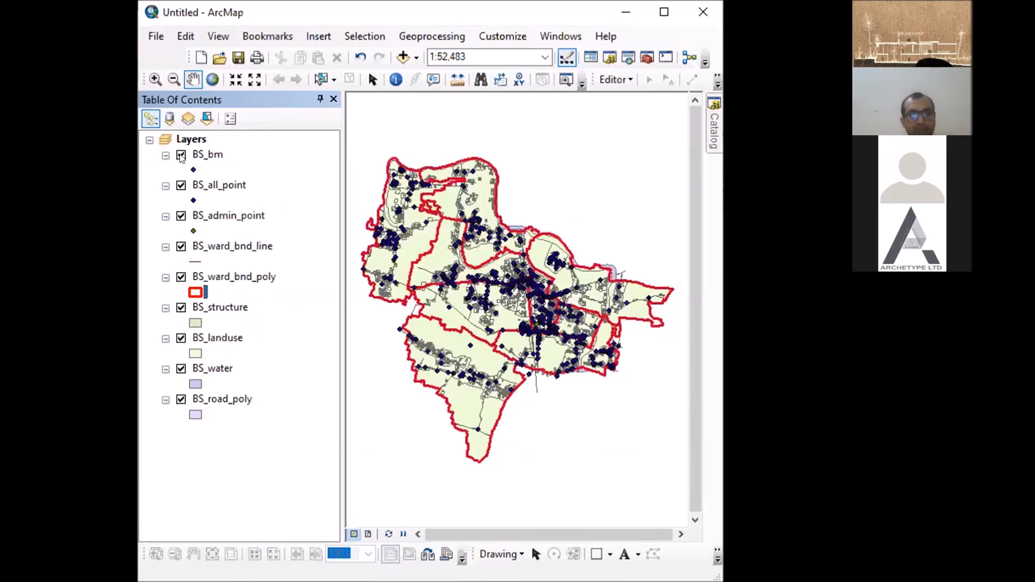
click(181, 185)
click(182, 216)
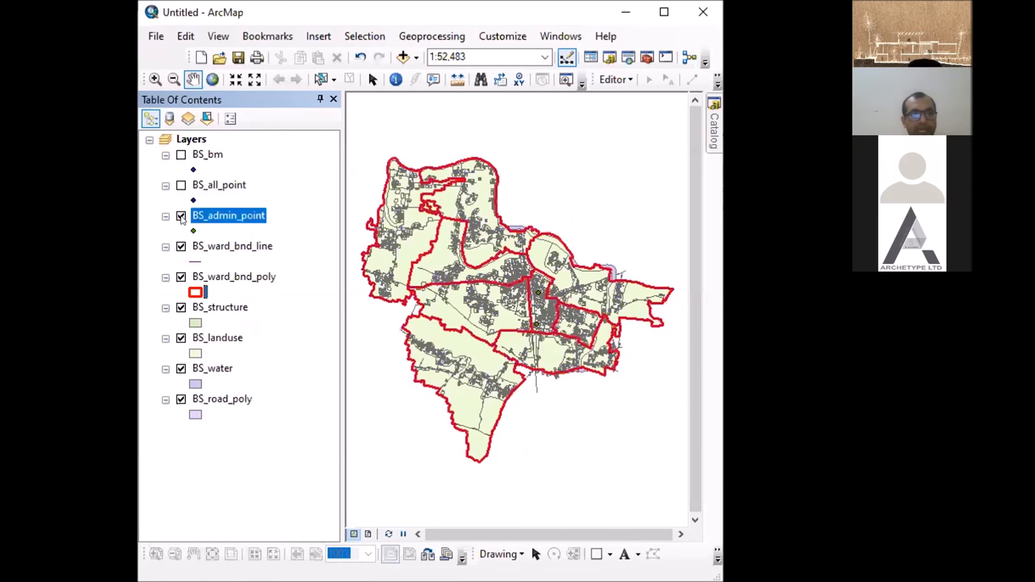
click(181, 246)
click(181, 277)
click(181, 308)
click(181, 338)
click(181, 369)
click(181, 400)
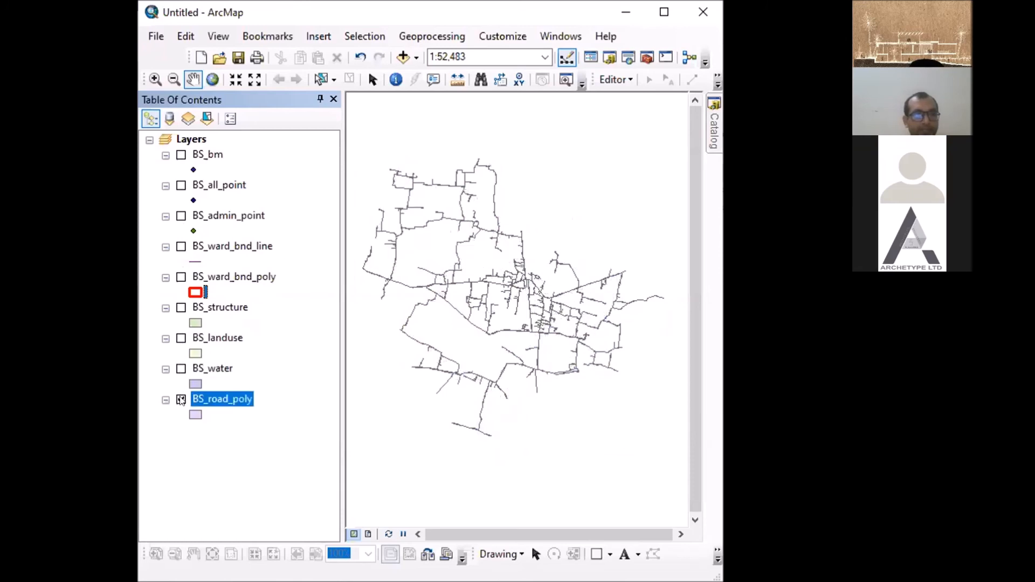
- Collapse the legends of all layers together and expand them again
ctrl+click(165, 156)
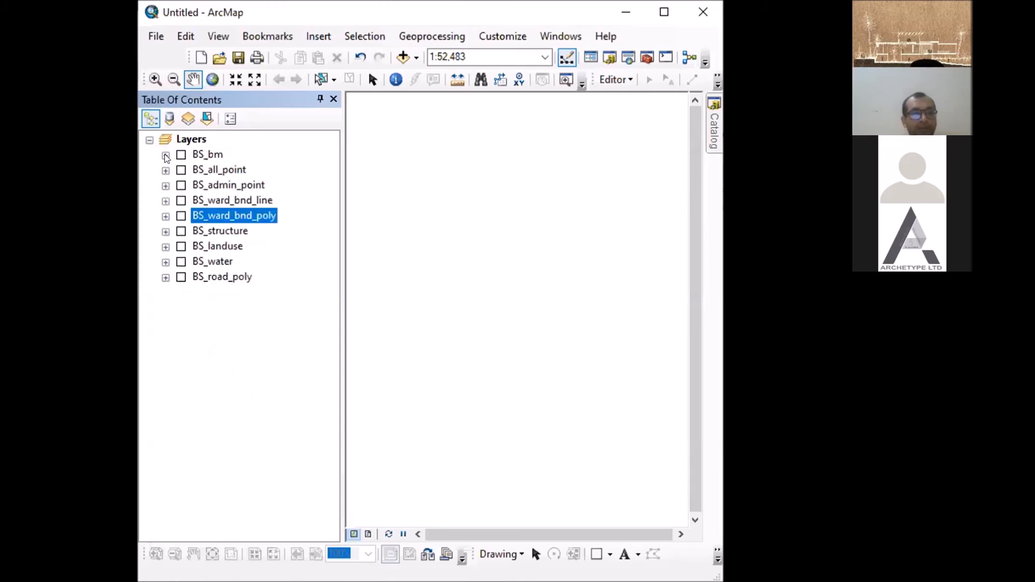
ctrl+click(165, 156)
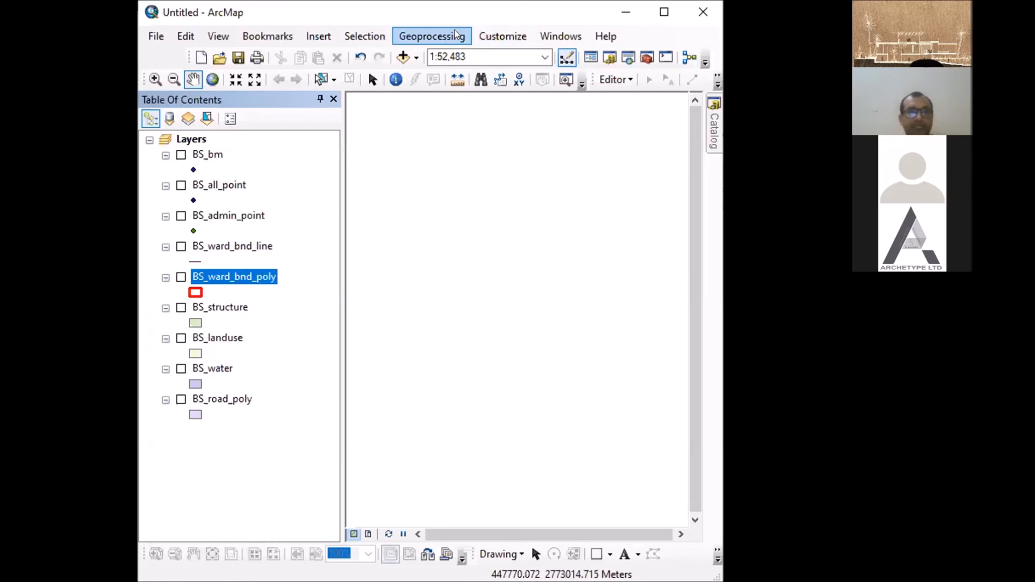
- Check that every extension from 3D Analyst to Tracking Analyst is enabled, and close the Extensions dialog
click(549, 37)
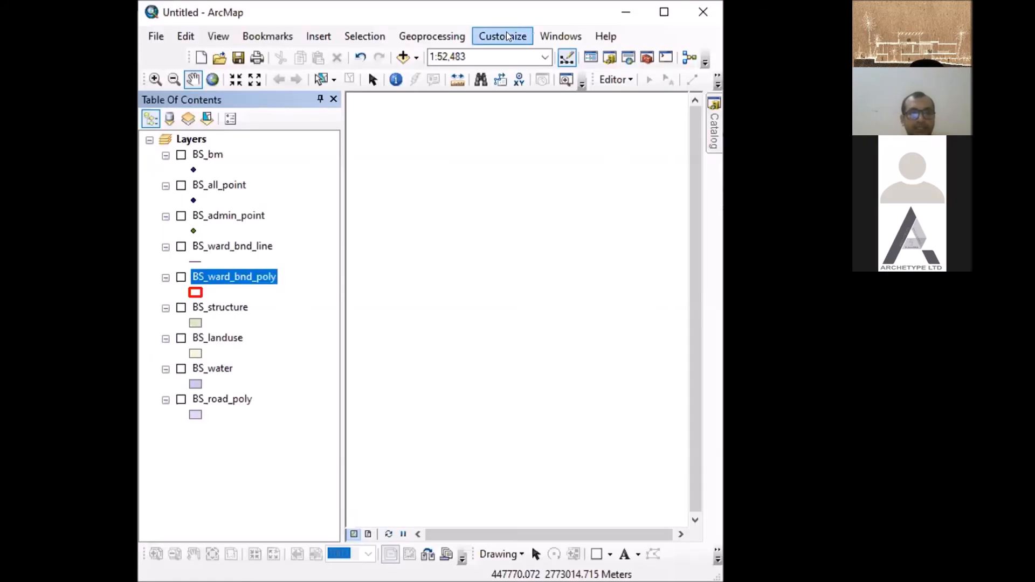
click(503, 36)
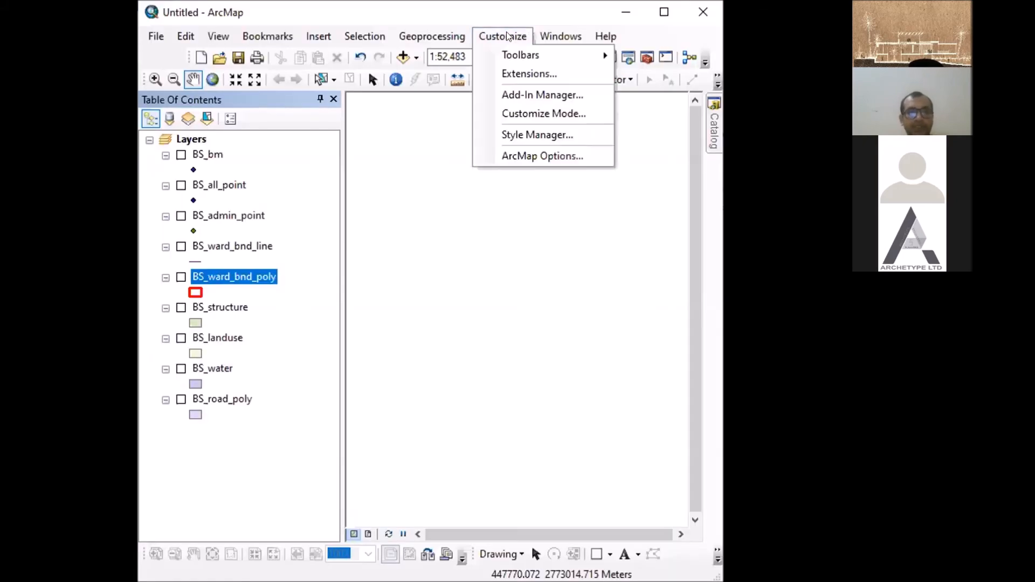
click(518, 75)
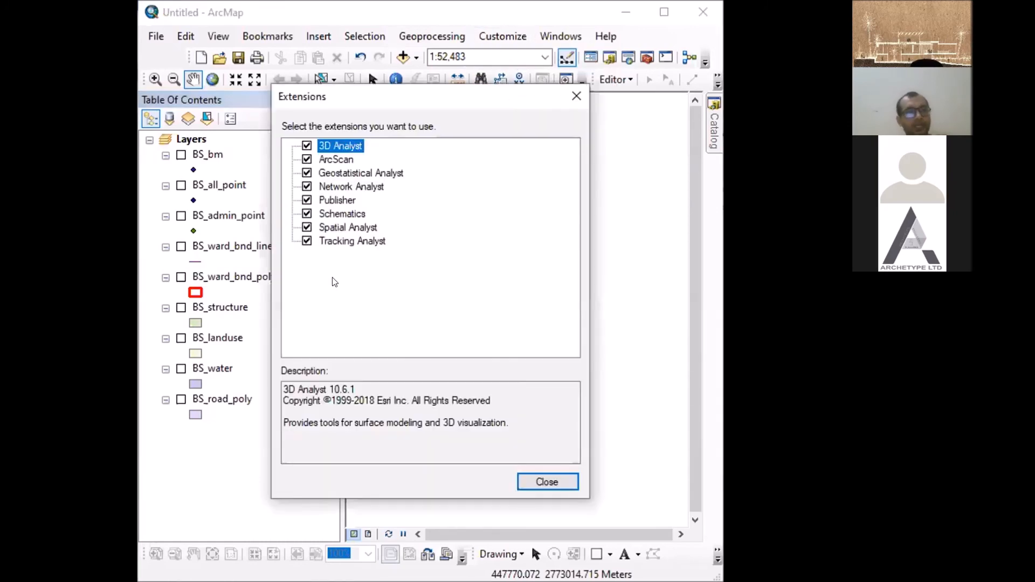
click(306, 146)
click(307, 159)
click(307, 173)
click(306, 186)
click(306, 200)
click(307, 213)
click(306, 227)
click(306, 240)
click(306, 146)
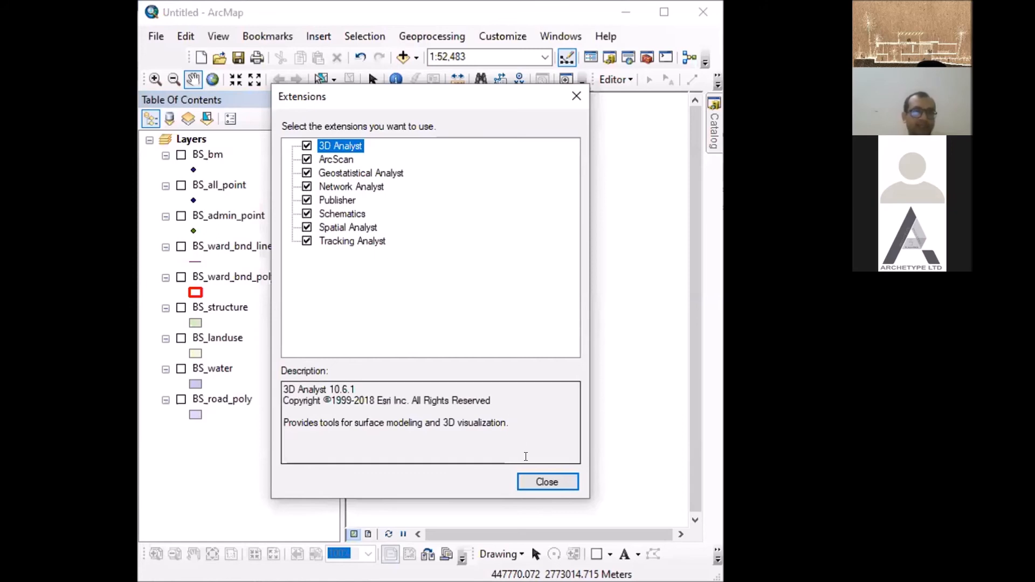
key(Return)
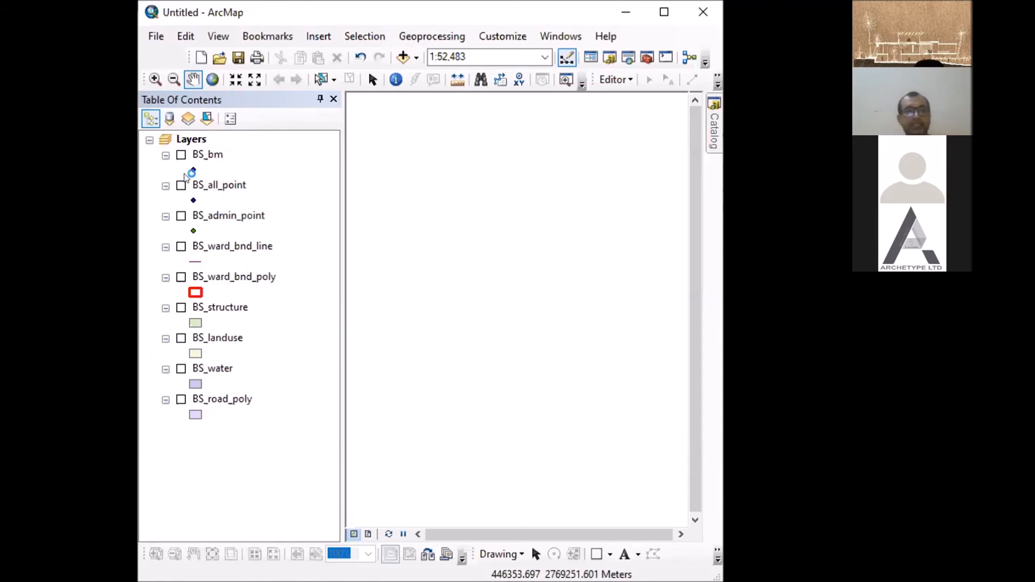
- Turn on the BS_bm layer, and open and close its point symbol settings
click(181, 155)
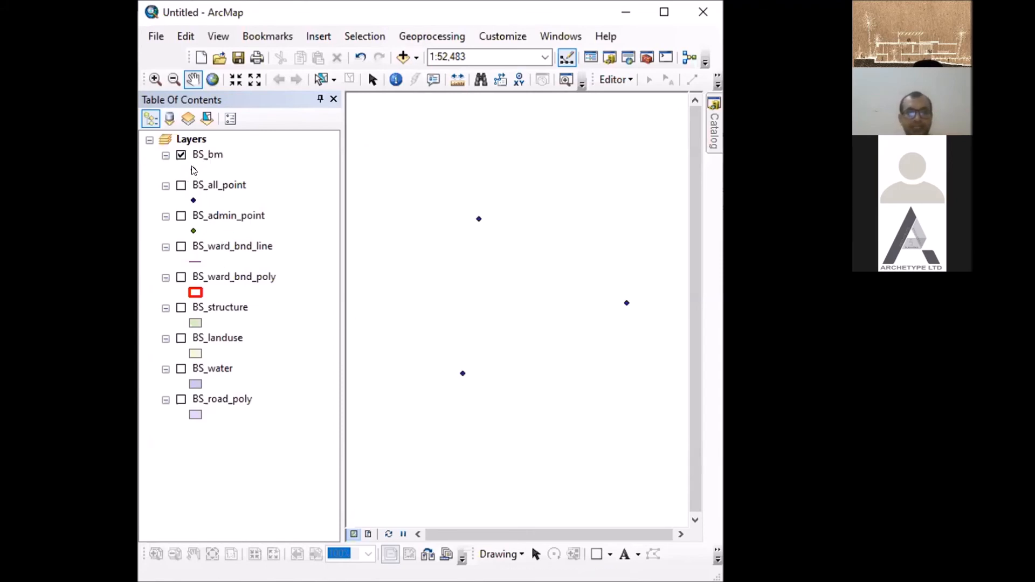
click(194, 170)
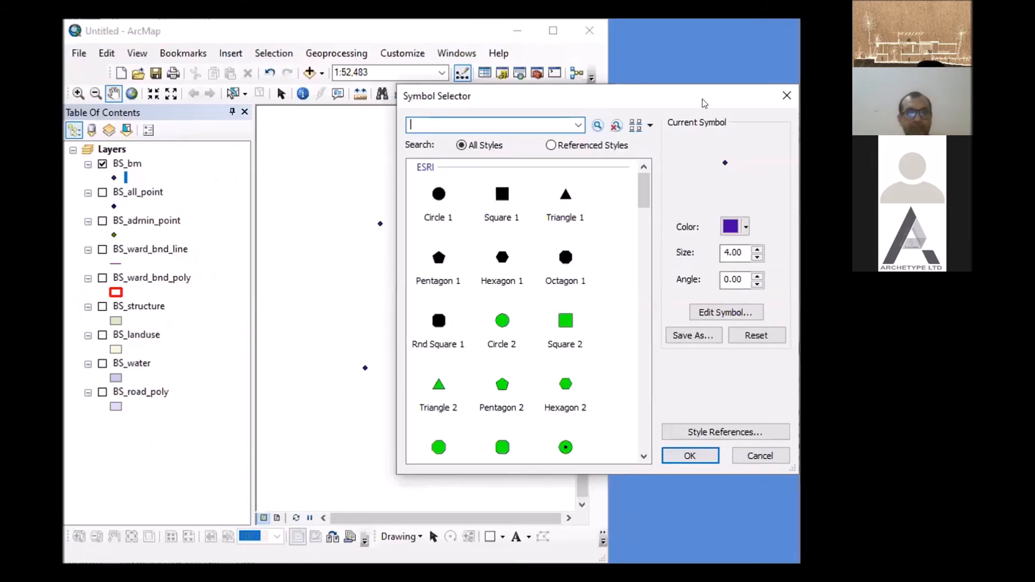
click(787, 95)
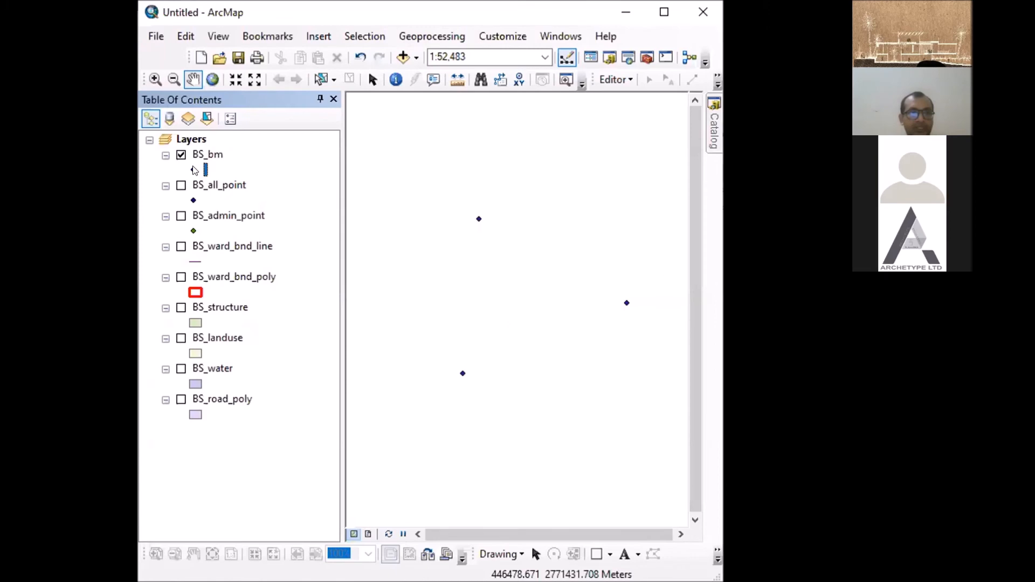
- Symbolize the BS_bm points with the Circle 2 marker in red at size 7
click(195, 170)
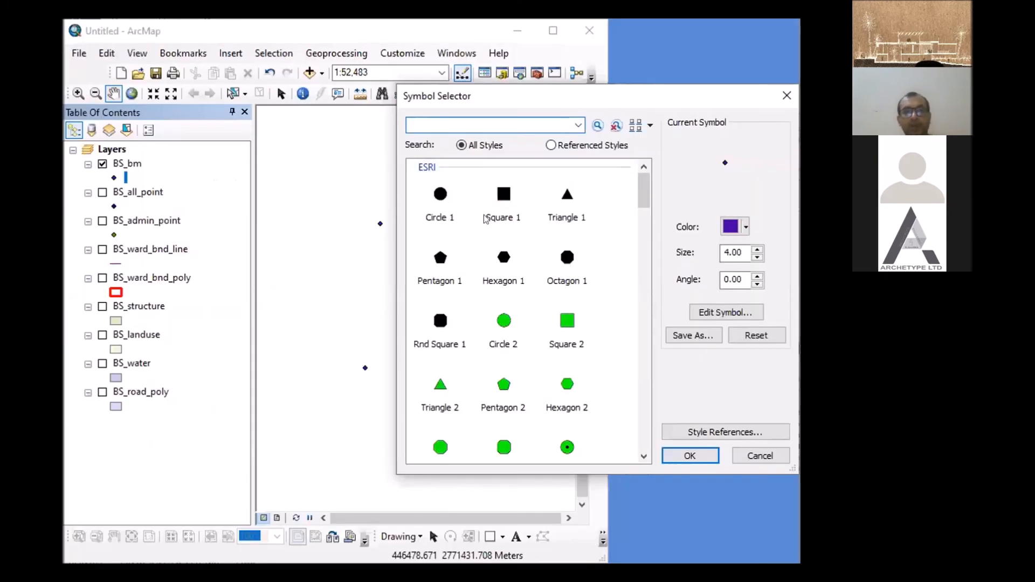
click(499, 320)
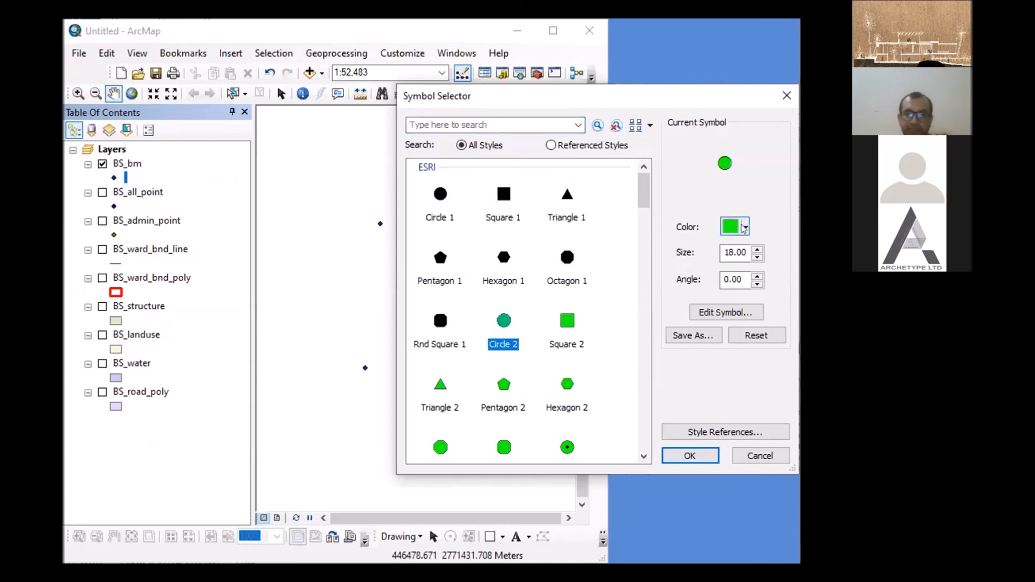
click(744, 227)
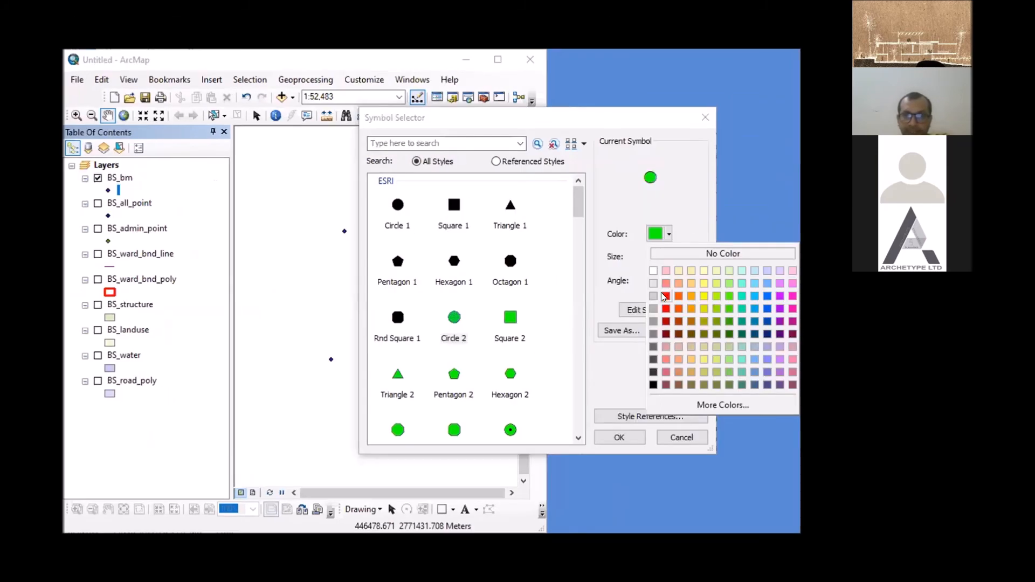
click(664, 297)
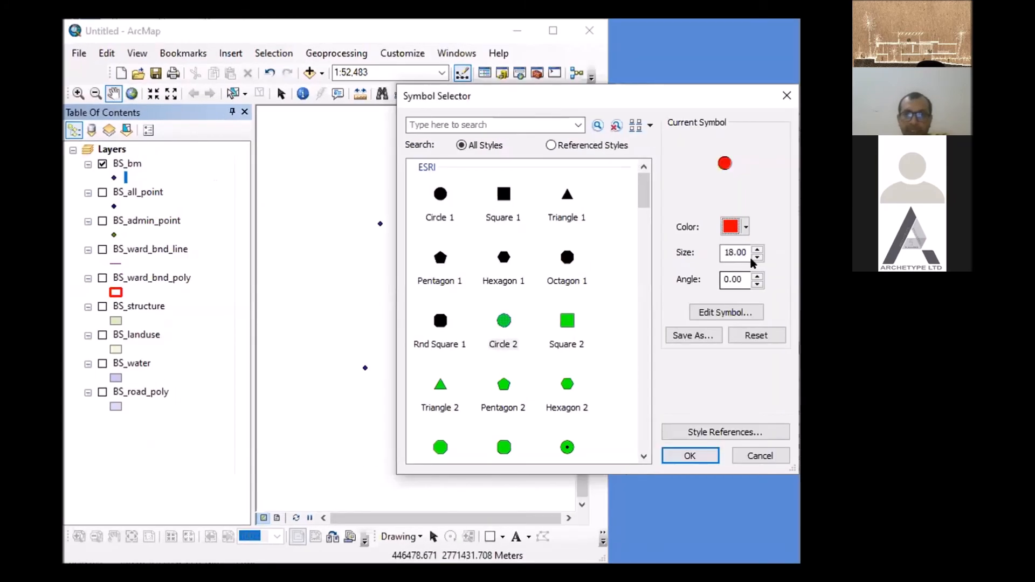
click(753, 259)
click(752, 259)
click(753, 259)
click(753, 259)
click(753, 258)
click(752, 258)
click(753, 258)
click(753, 258)
click(753, 258)
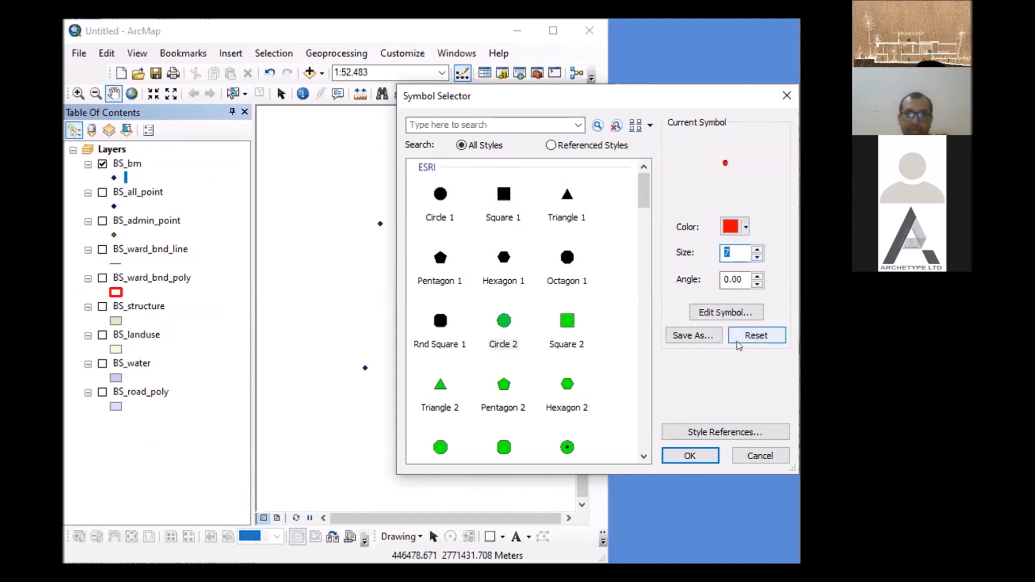
click(690, 457)
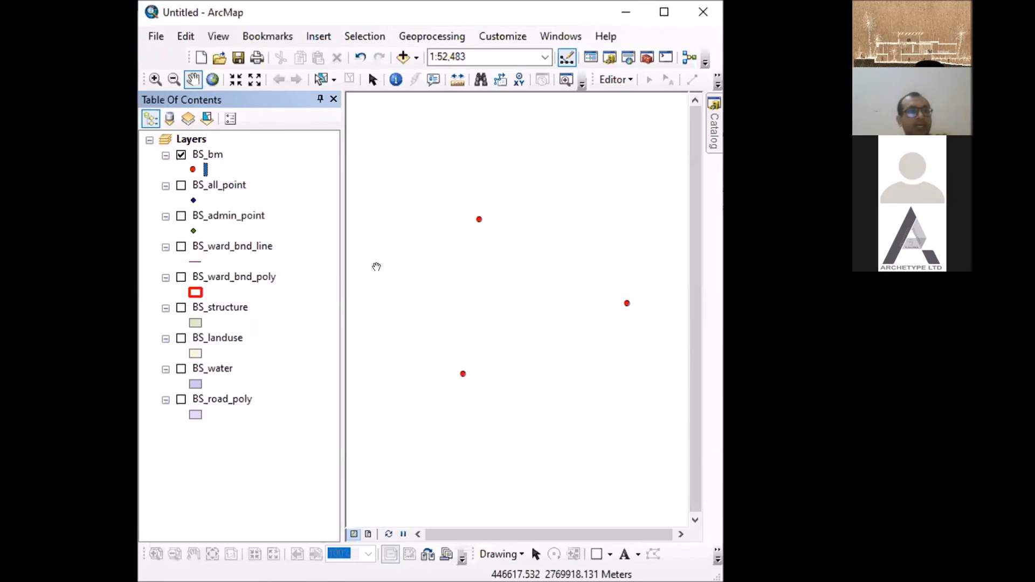
- Turn on the BS_all_point layer and open its attribute table
click(181, 185)
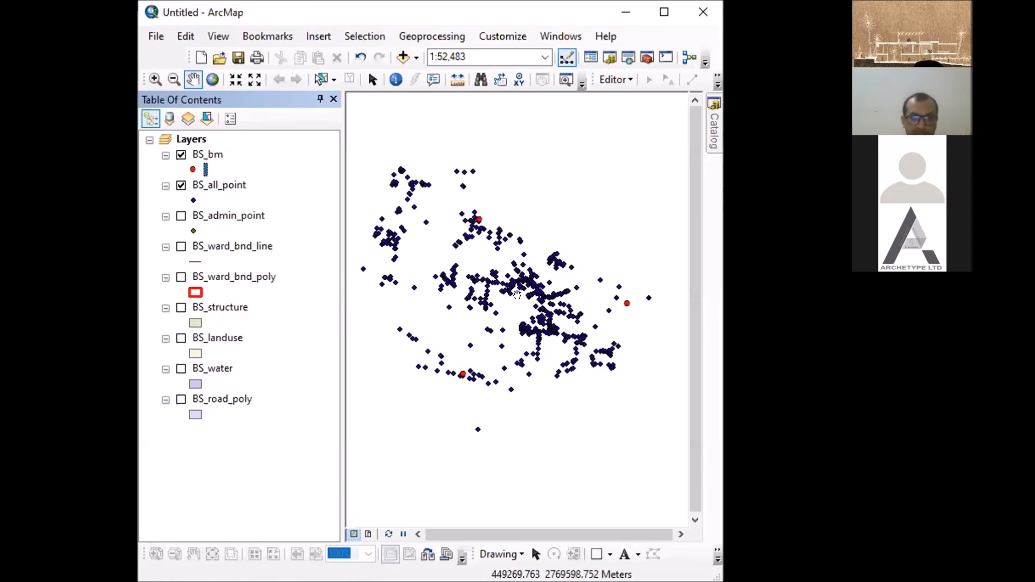
right_click(225, 186)
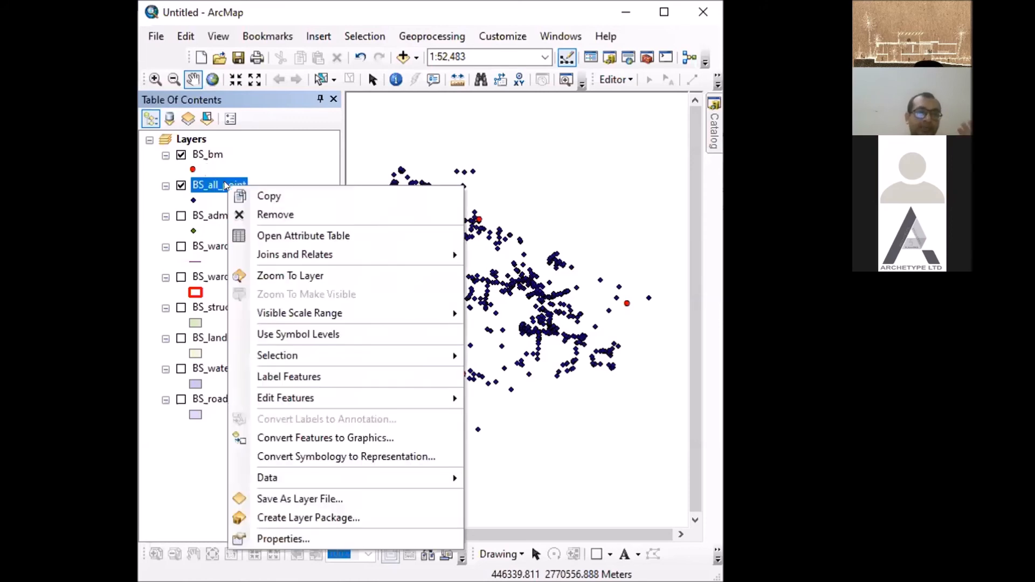
click(281, 227)
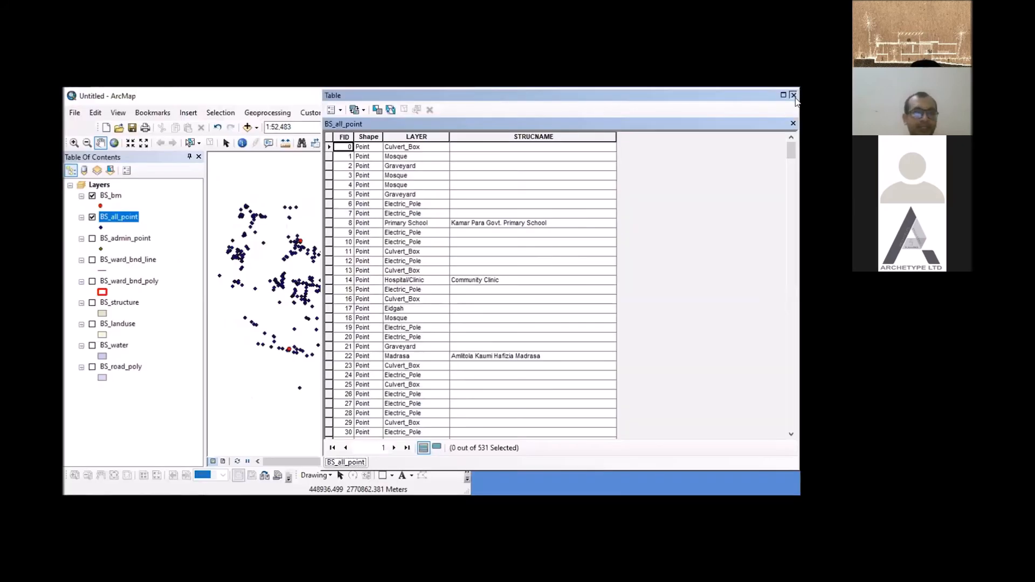
right_click(133, 220)
click(166, 243)
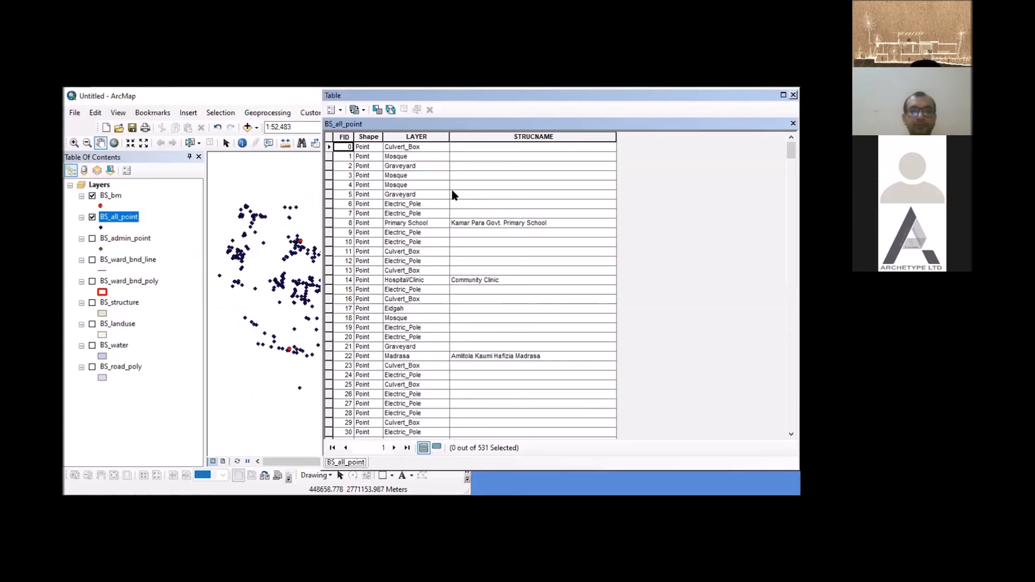
- Sort the BS_all_point attribute table by the LAYER field in ascending order, and close the table
drag(504, 100, 584, 100)
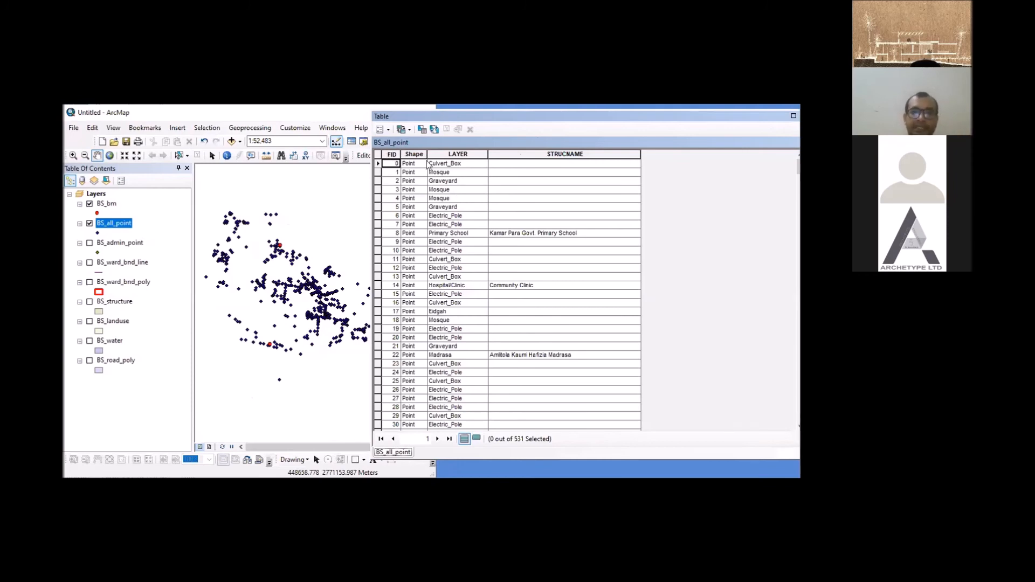
click(455, 155)
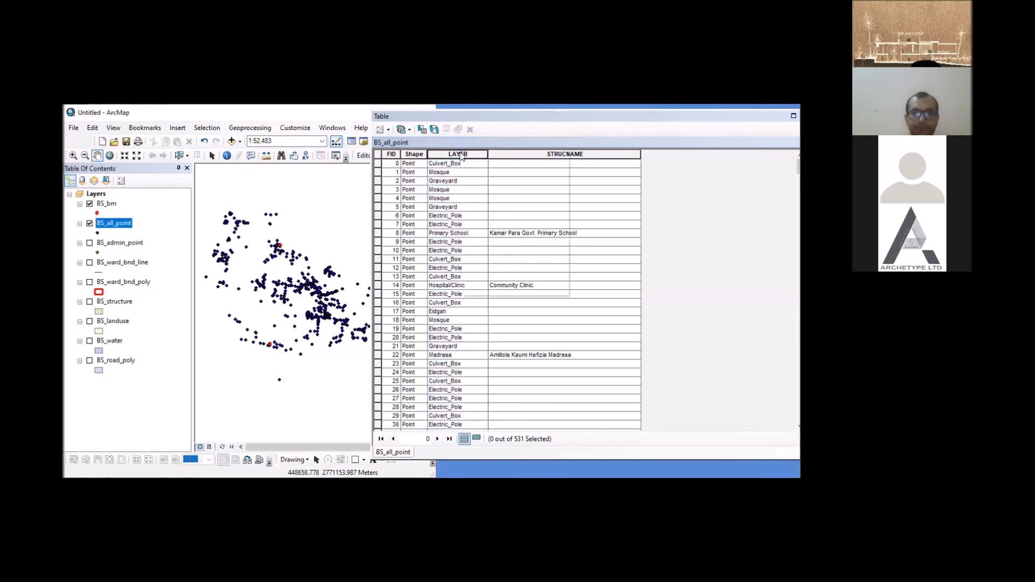
right_click(460, 157)
key(Escape)
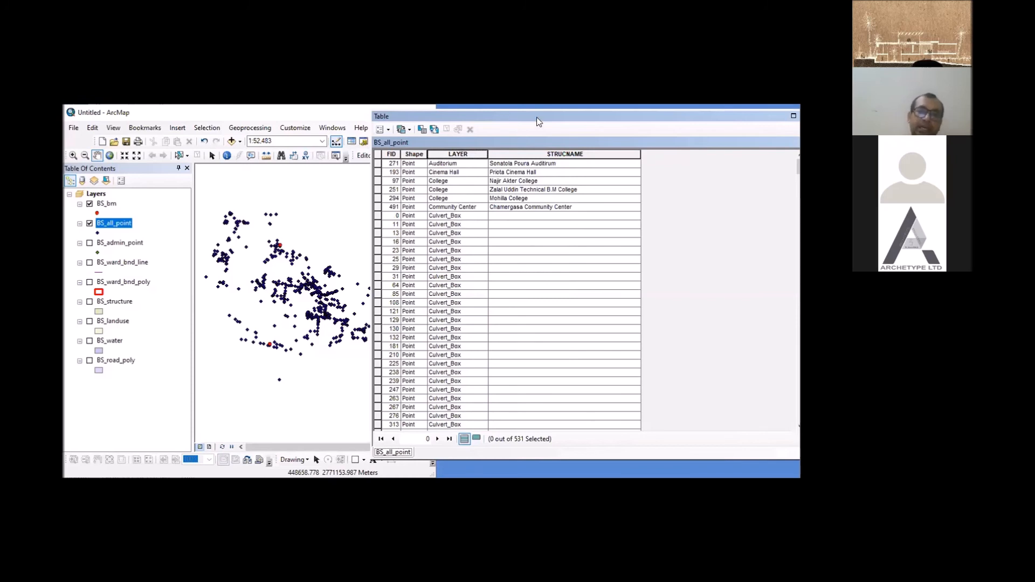
drag(536, 115, 452, 120)
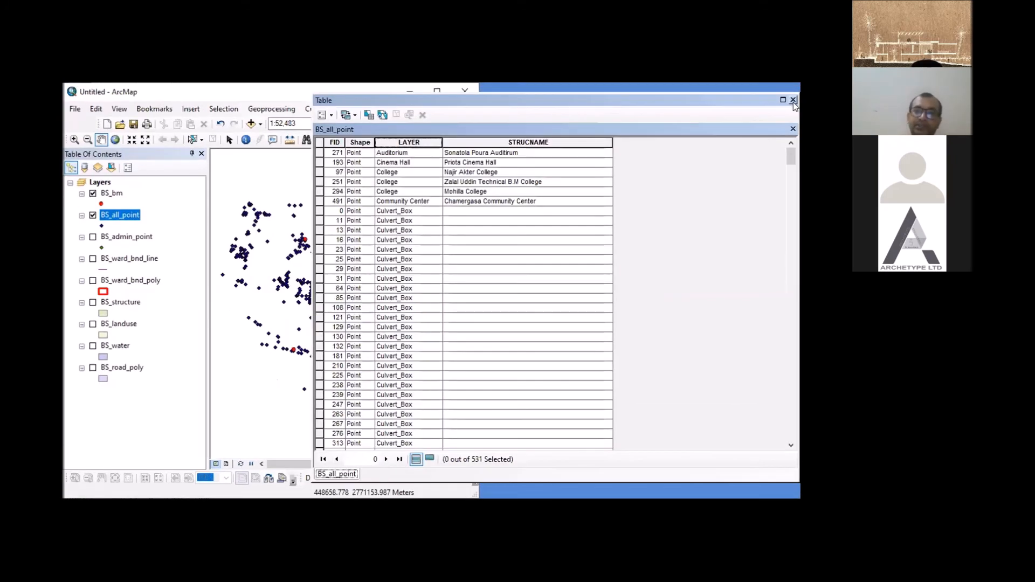
click(793, 101)
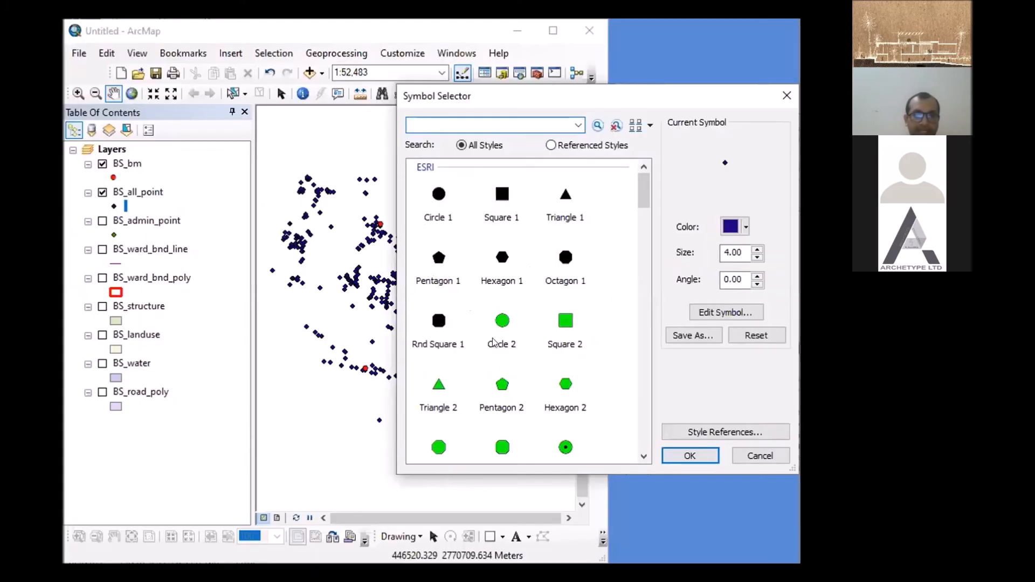
- Show BS_admin_point instead of BS_all_point, and symbolize its points with the green Circle 2 marker at size 18
click(607, 322)
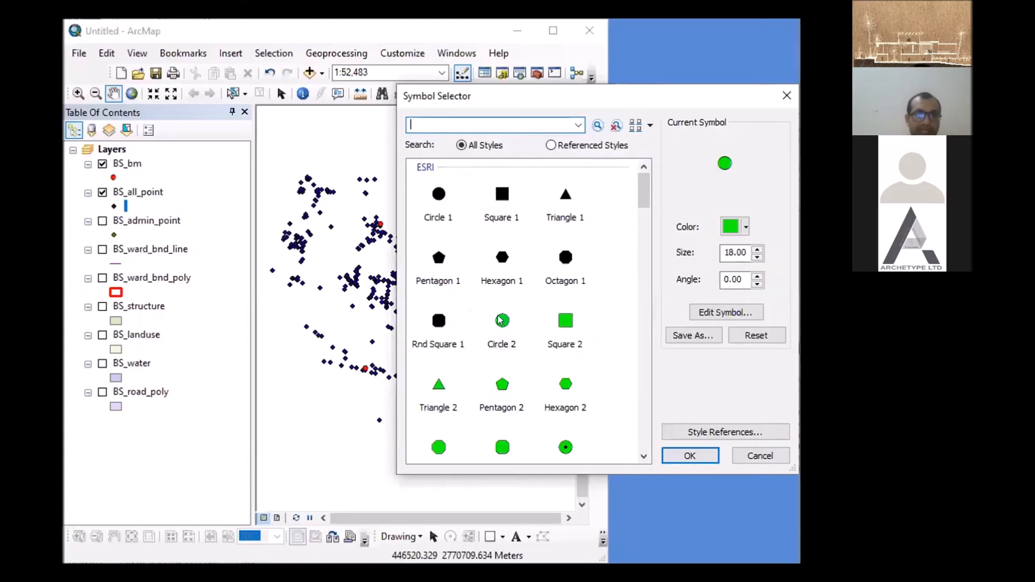
click(787, 93)
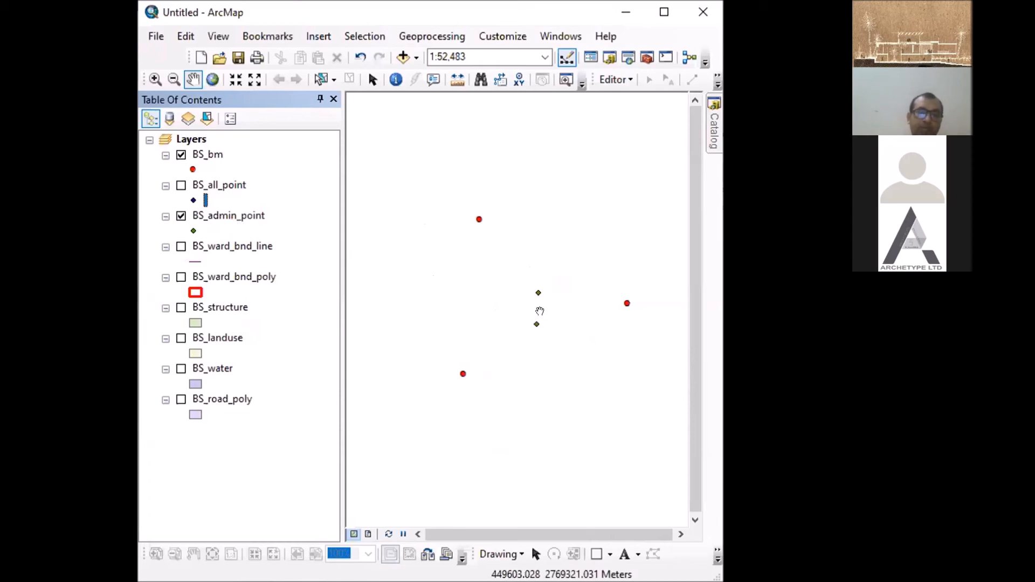
click(193, 231)
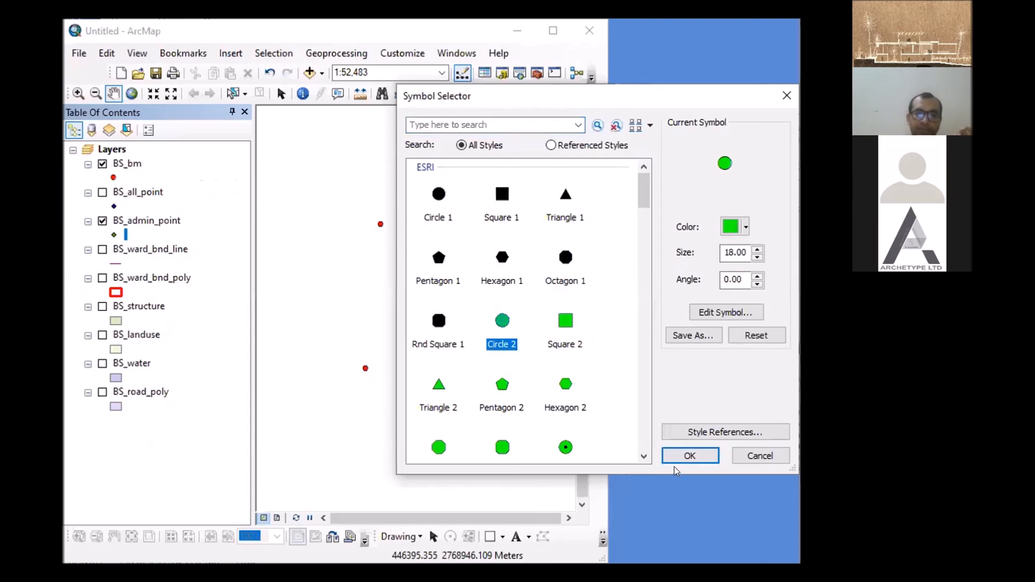
click(687, 457)
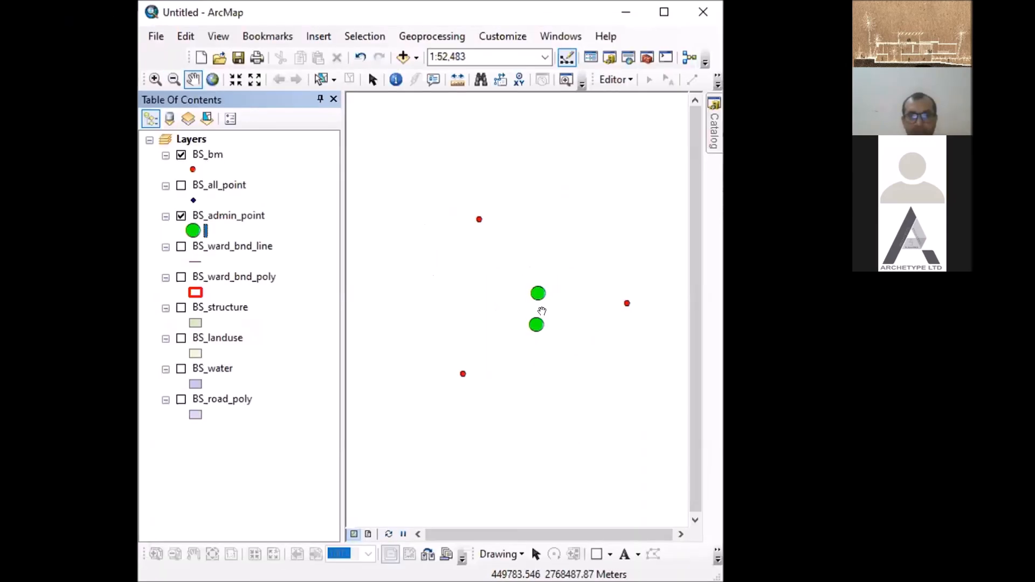
- Identify the upper of the two green administrative points using the BS_admin_point layer, and close the Identify results
click(396, 79)
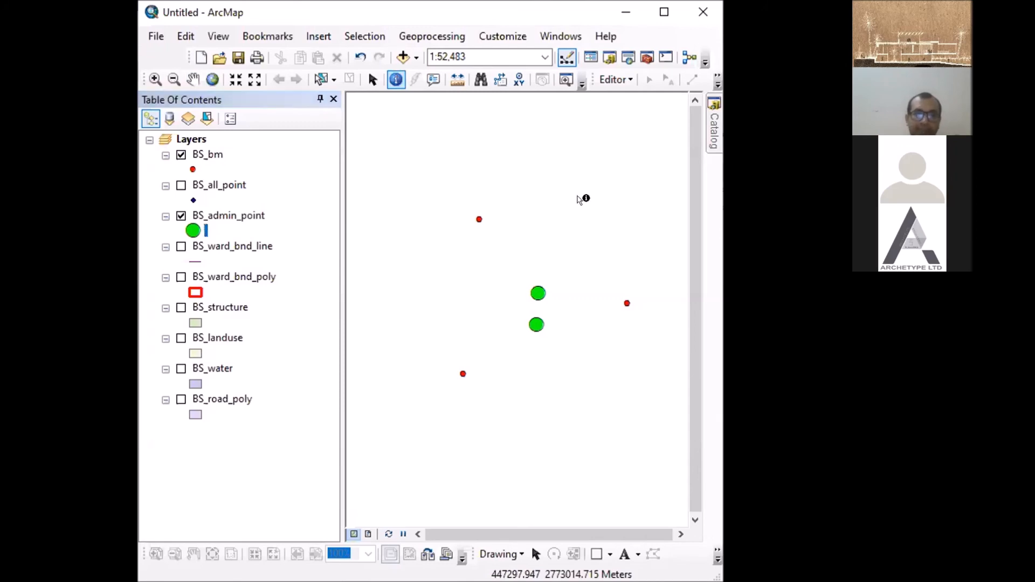
click(538, 293)
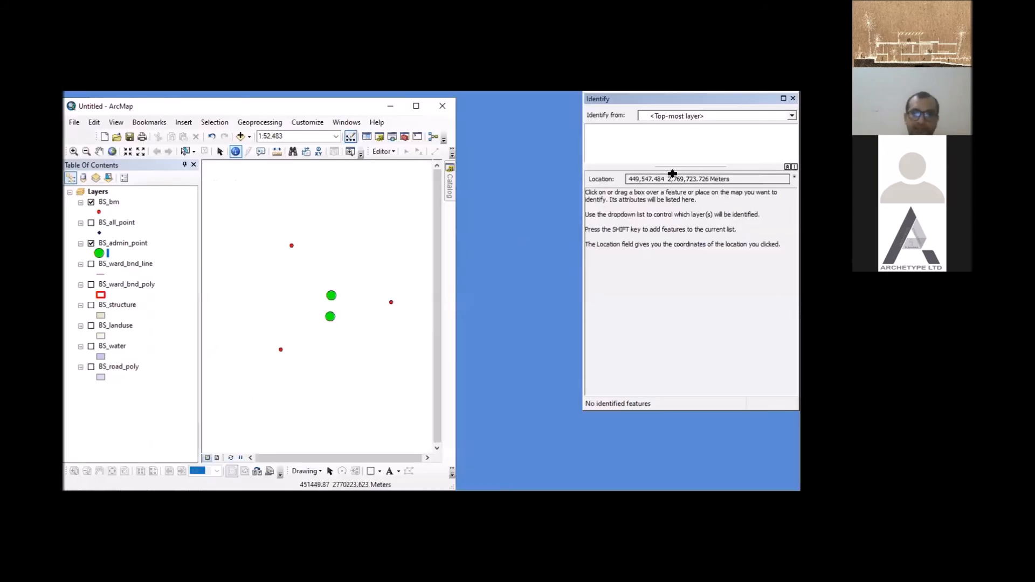
click(792, 116)
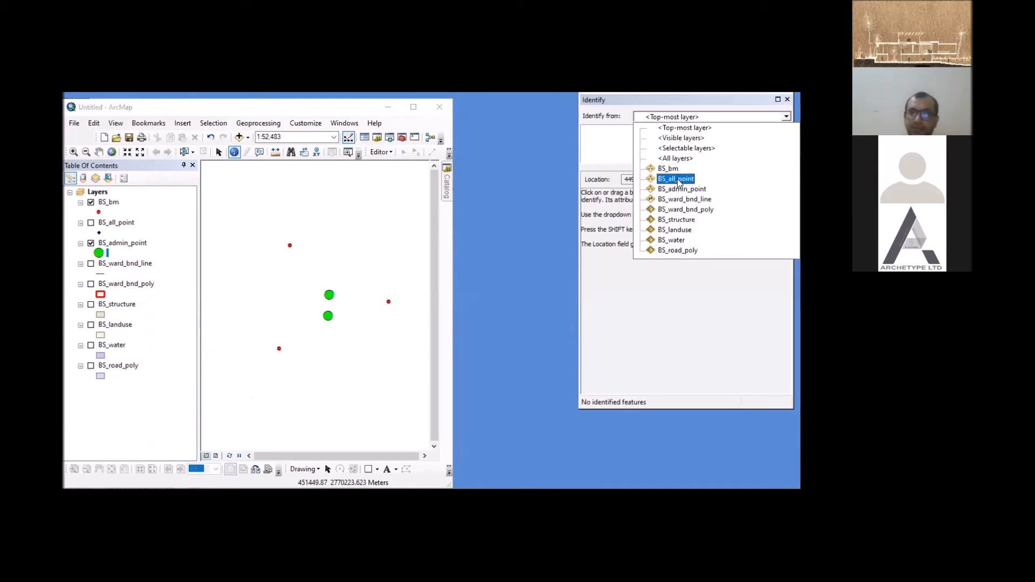
click(683, 190)
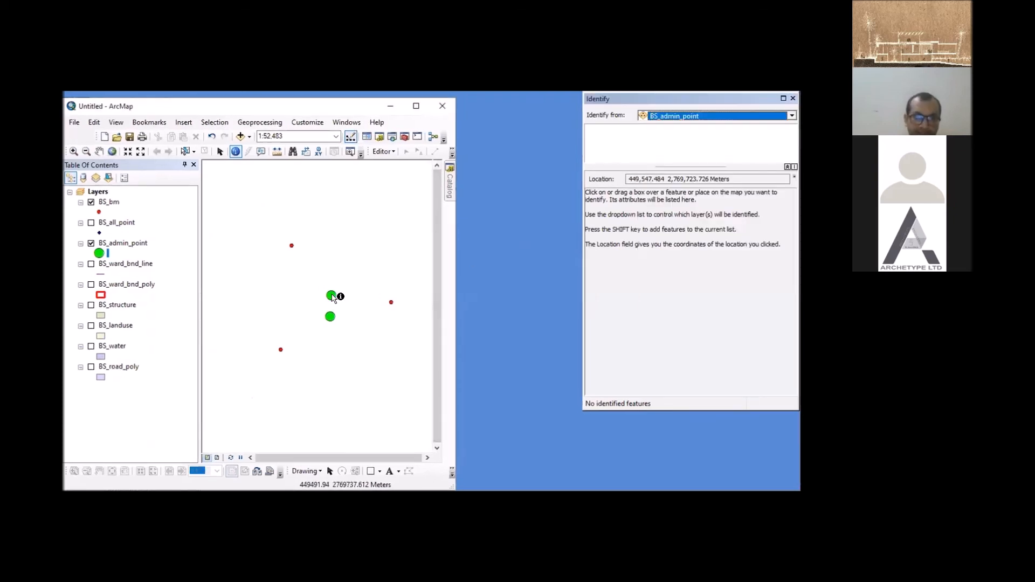
click(332, 296)
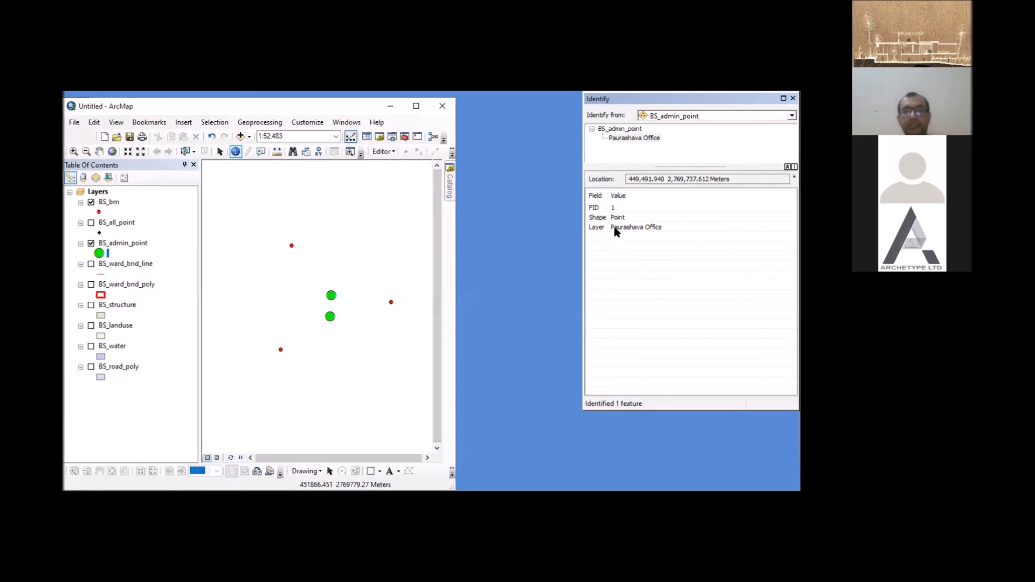
click(794, 99)
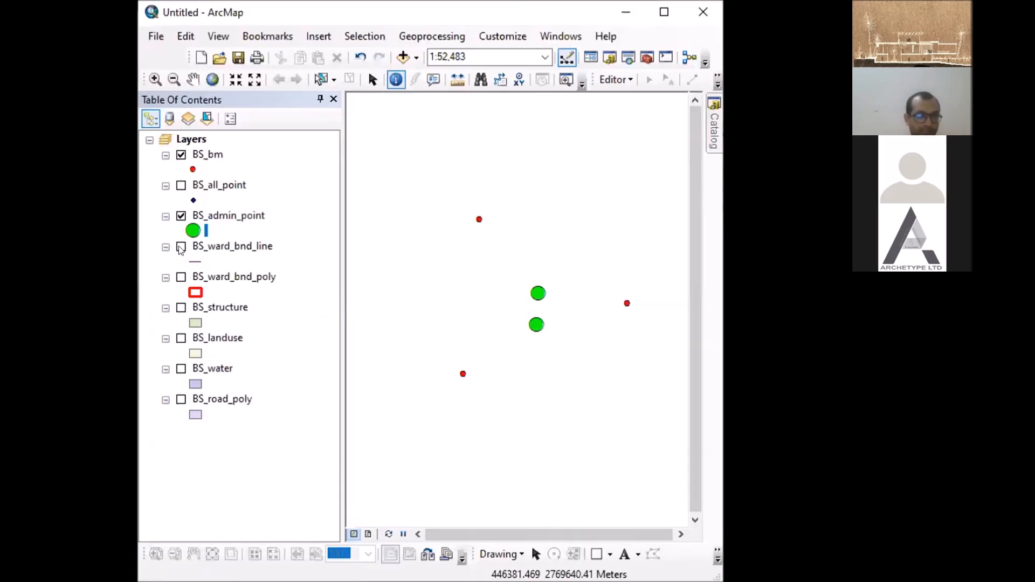
- Turn on BS_ward_bnd_line and symbolize it with the Boundary, State line style in yellow
click(180, 247)
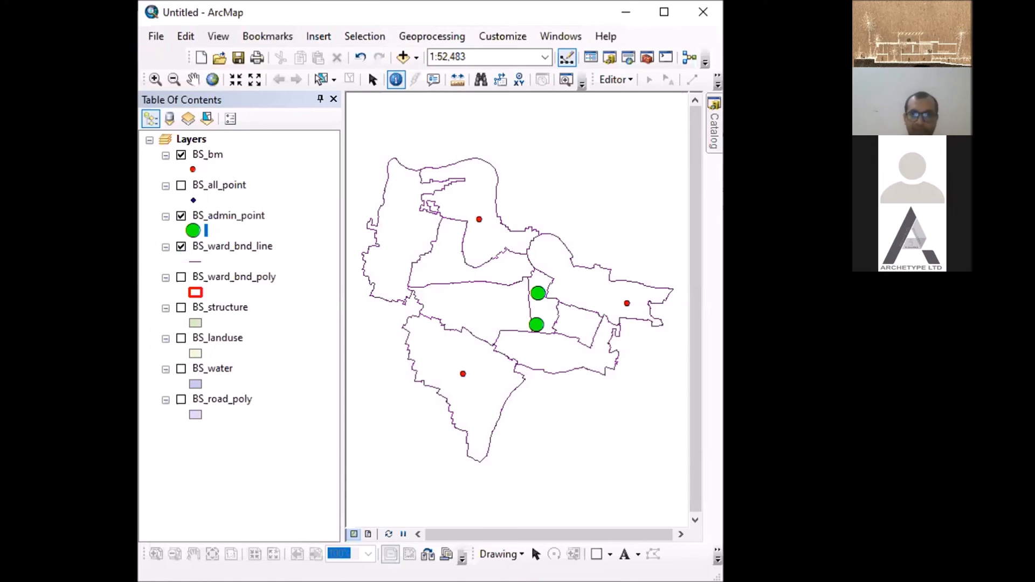
click(195, 262)
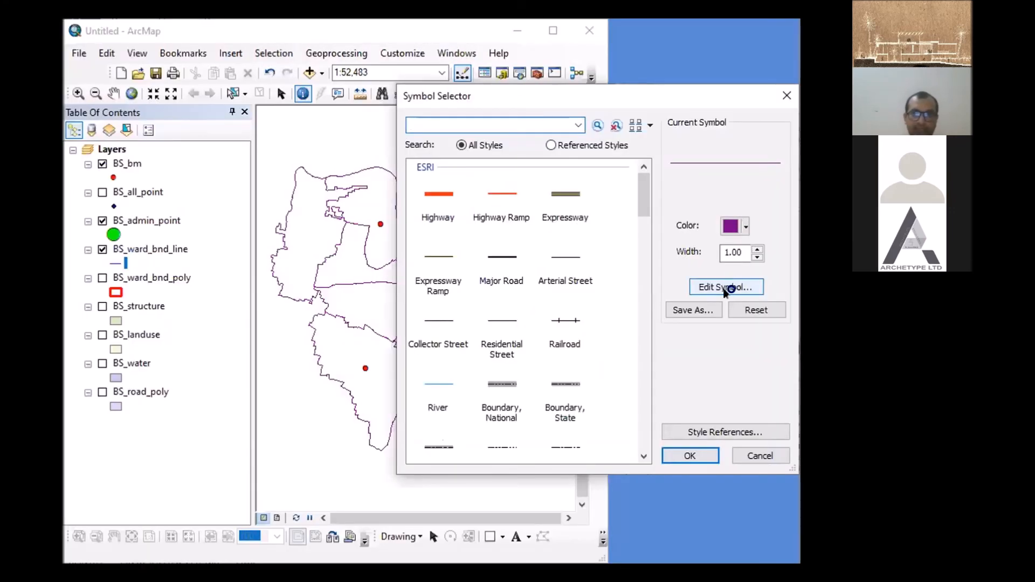
click(567, 384)
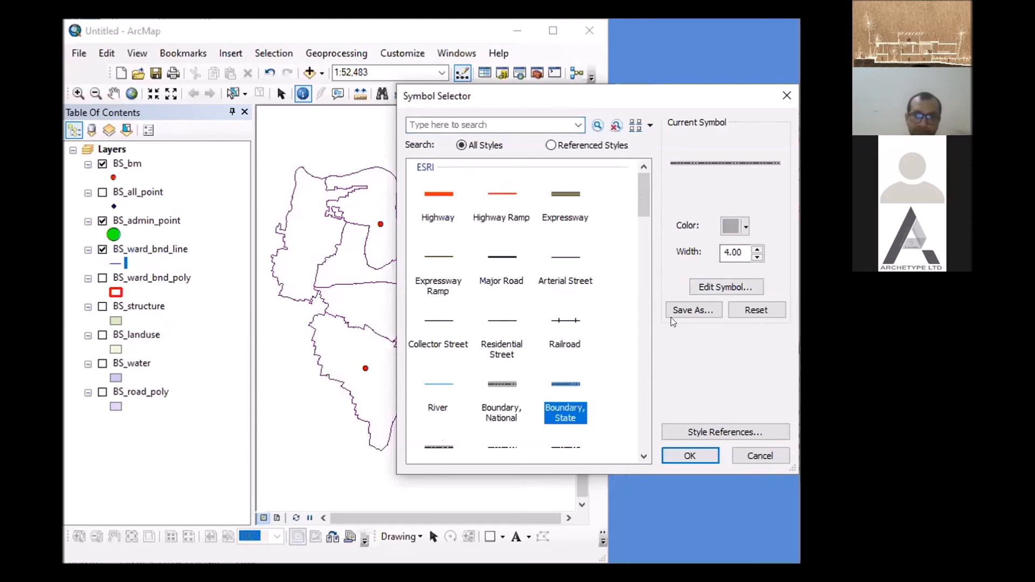
click(746, 227)
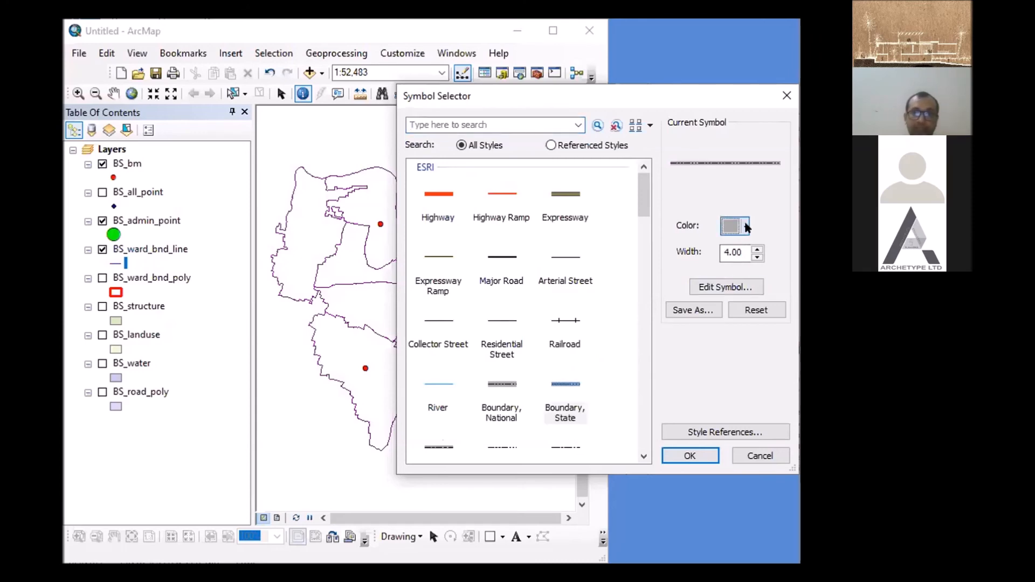
click(748, 227)
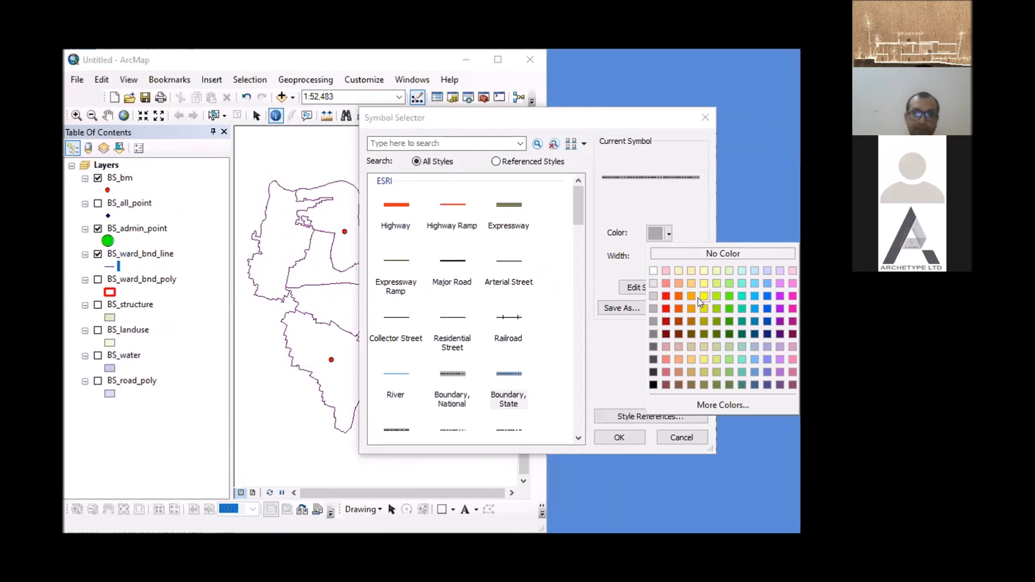
click(704, 296)
click(619, 437)
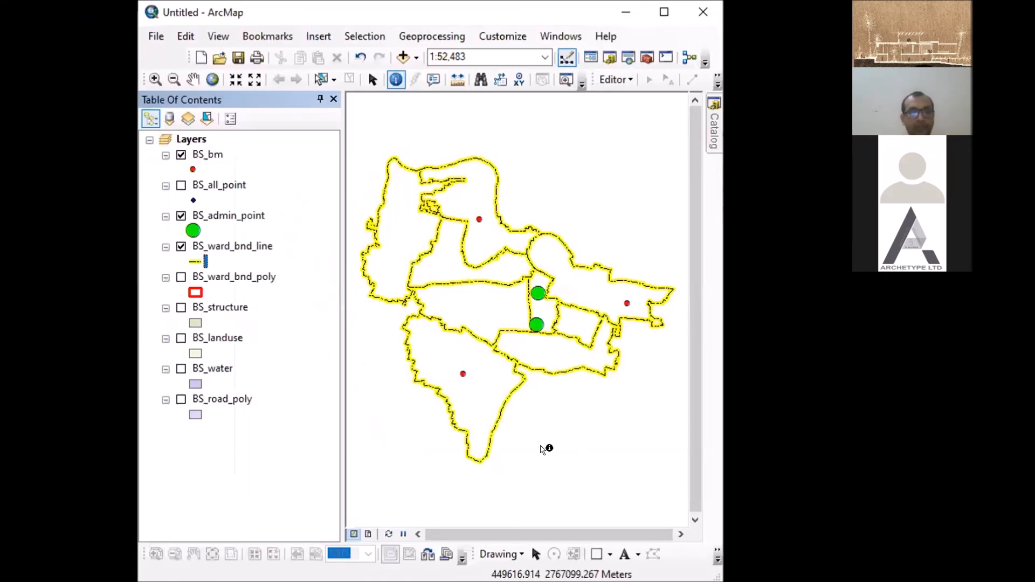
- Turn on BS_ward_bnd_poly, move it above BS_ward_bnd_line, and turn off BS_ward_bnd_line
click(181, 277)
click(222, 278)
drag(222, 277, 223, 235)
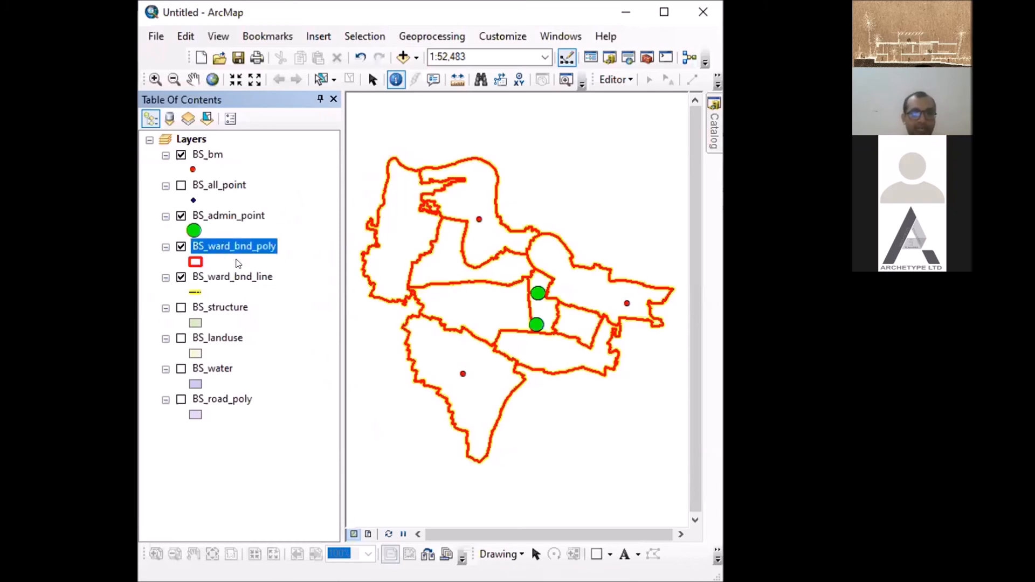
click(181, 278)
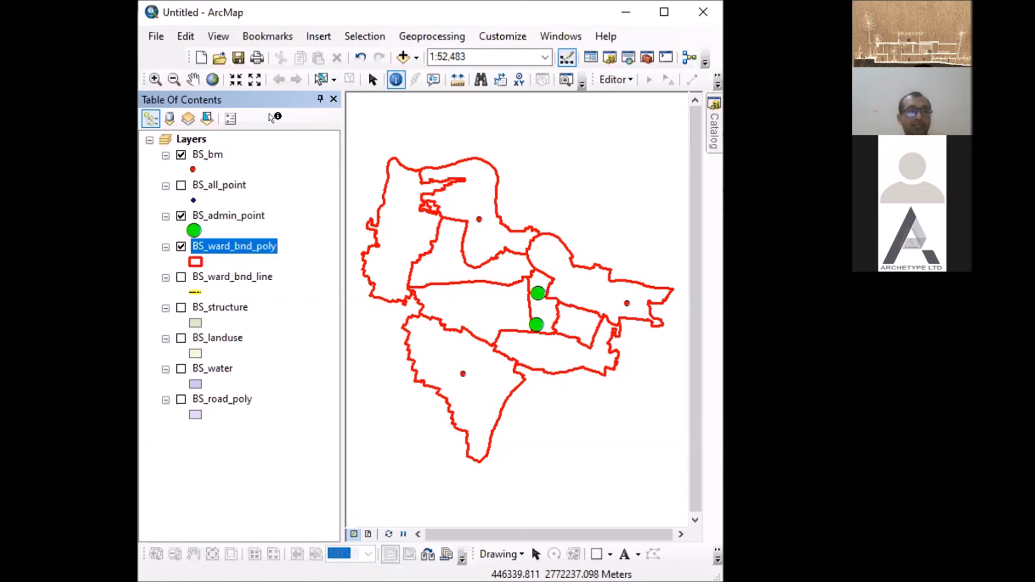
- Zoom the map out, restore the full extent of the ward boundaries, and zoom in on them
scroll(537, 254, down, 4)
scroll(537, 254, up, 10)
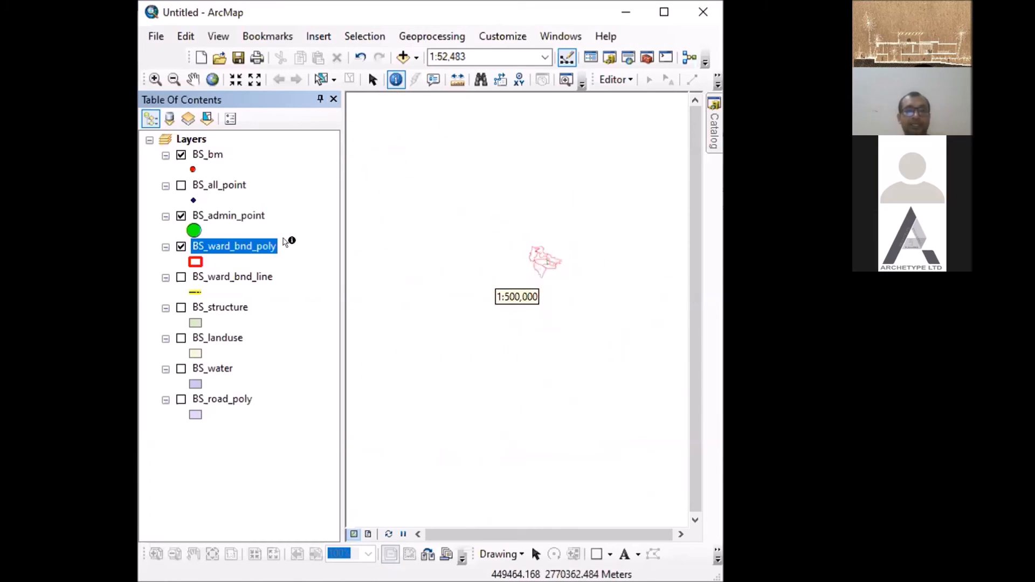
click(212, 79)
click(210, 80)
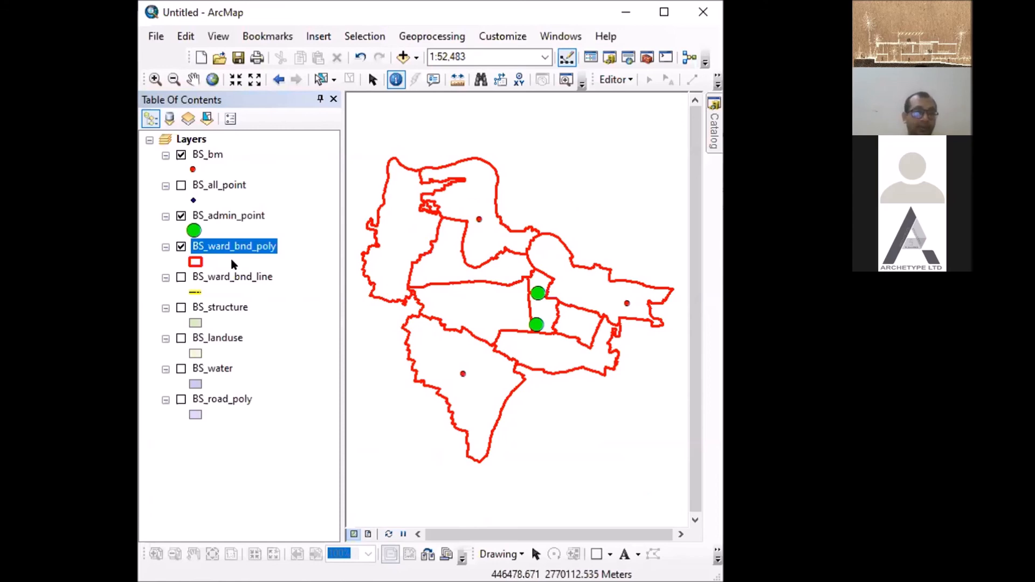
scroll(514, 265, up, 8)
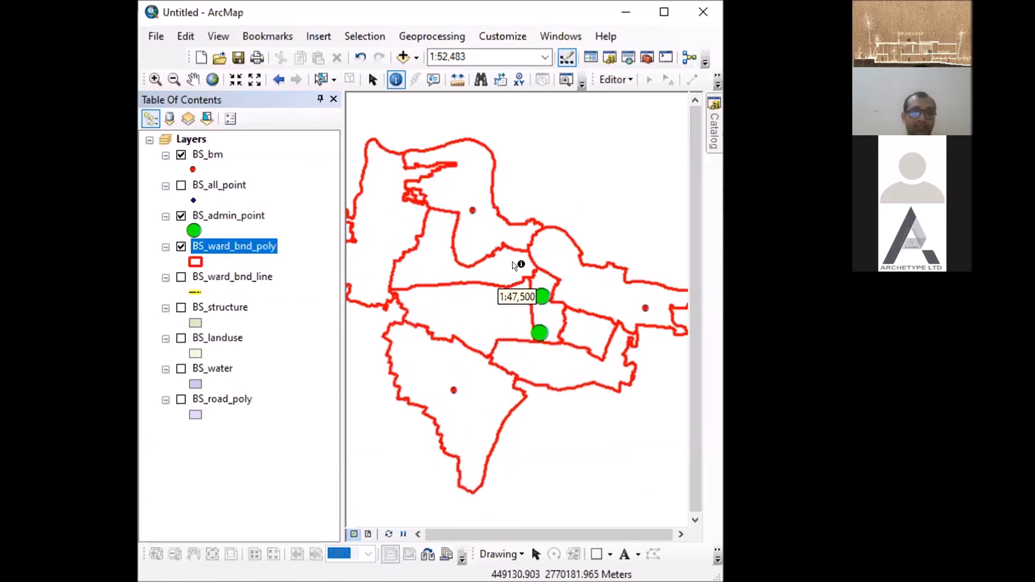
- Zoom the map far out and return to the ward boundaries by zooming to the BS_ward_bnd_poly layer
scroll(515, 267, up, 2)
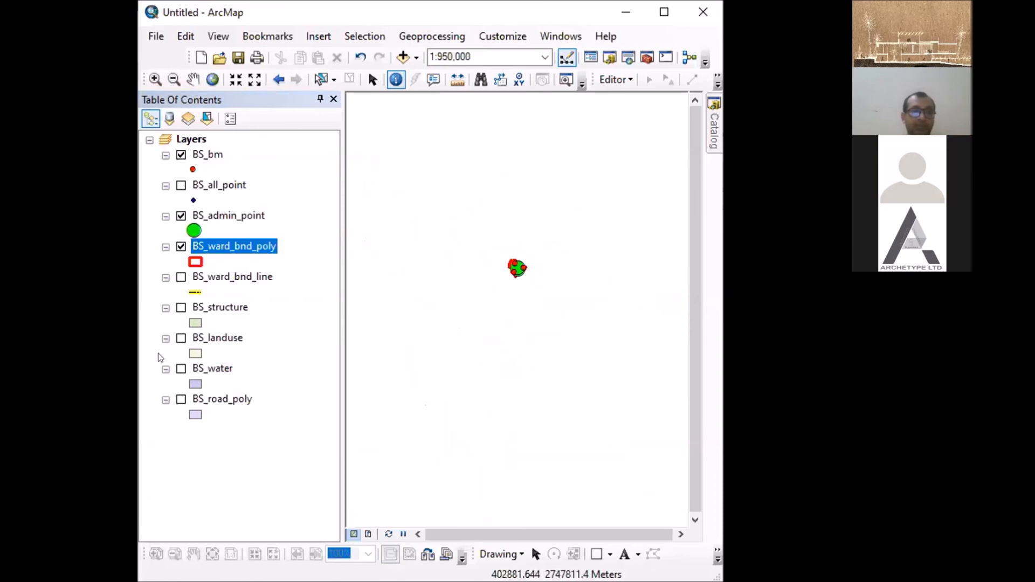
right_click(234, 250)
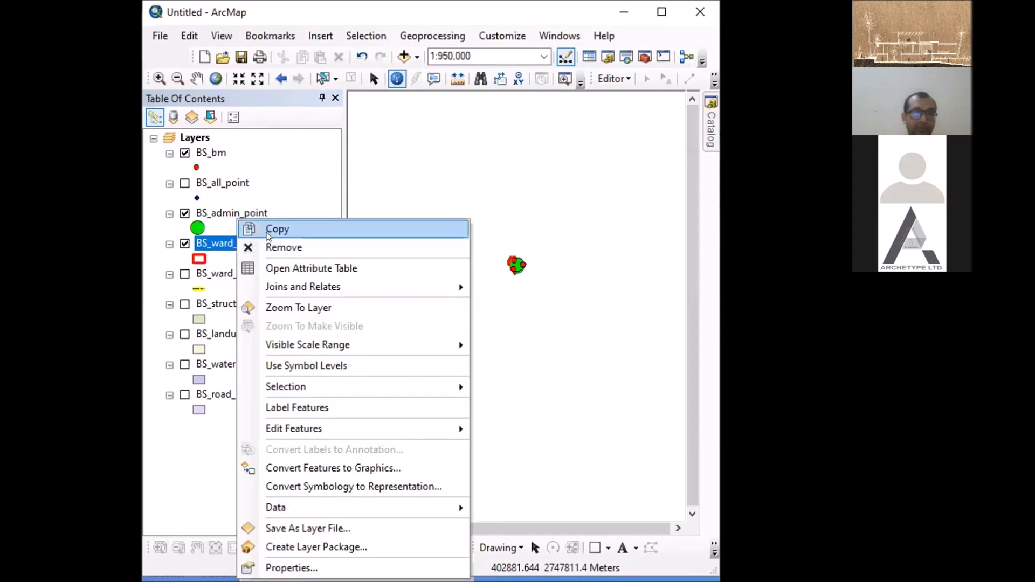
click(310, 311)
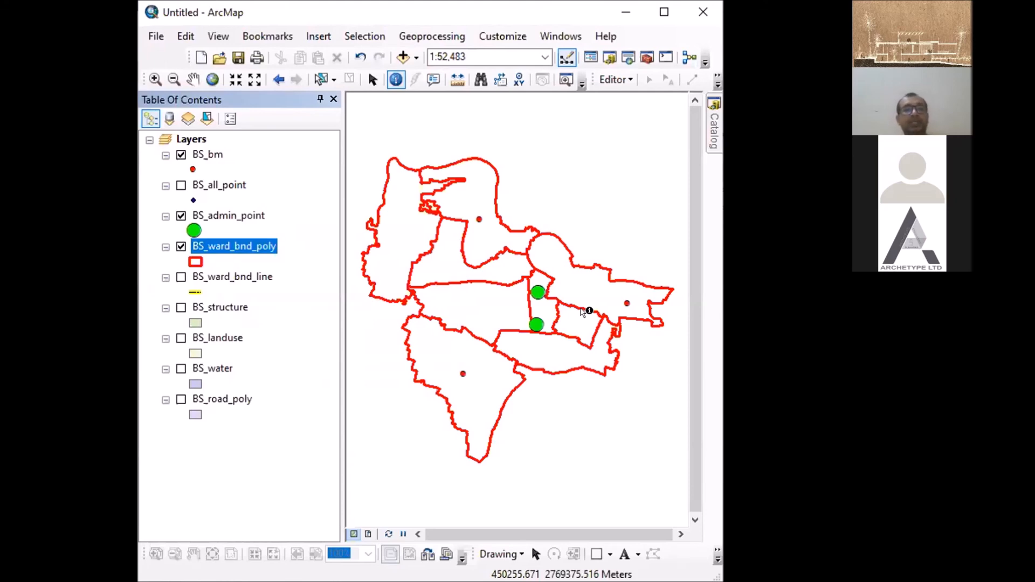
right_click(221, 250)
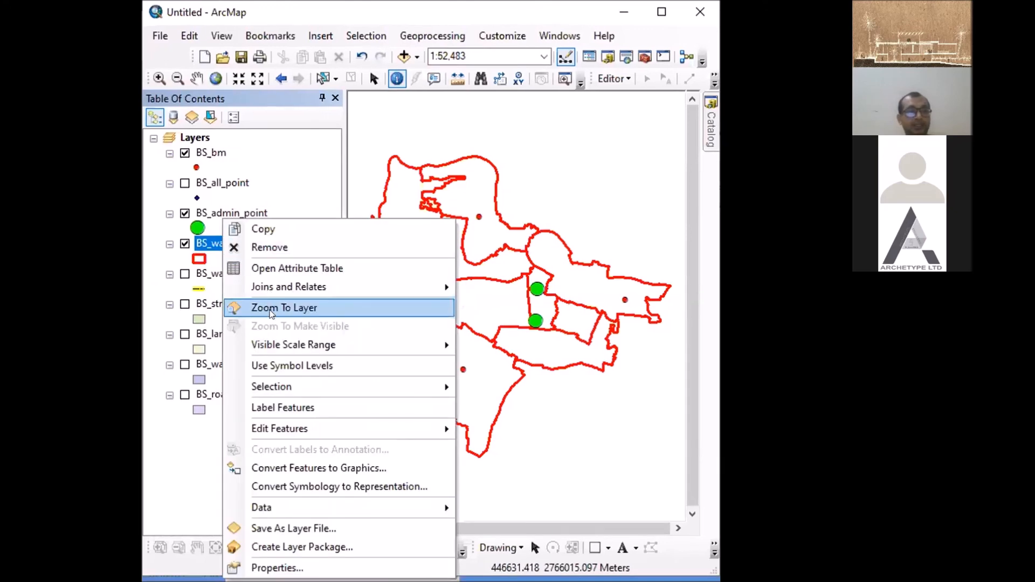
click(271, 309)
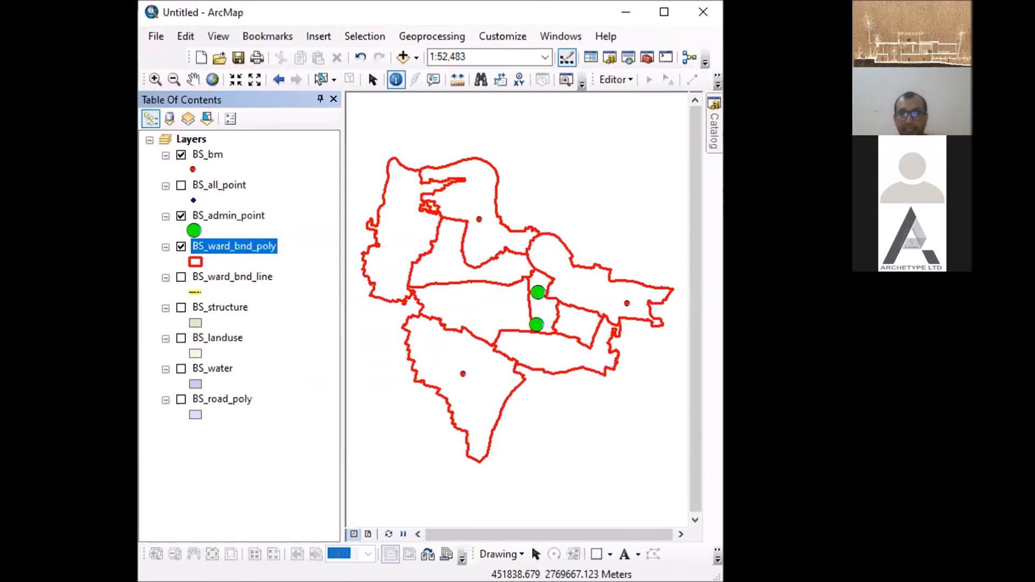
- Zoom out from the ward boundaries, enlarge parts of them with zoom-in rectangles, and zoom back out
scroll(618, 284, up, 5)
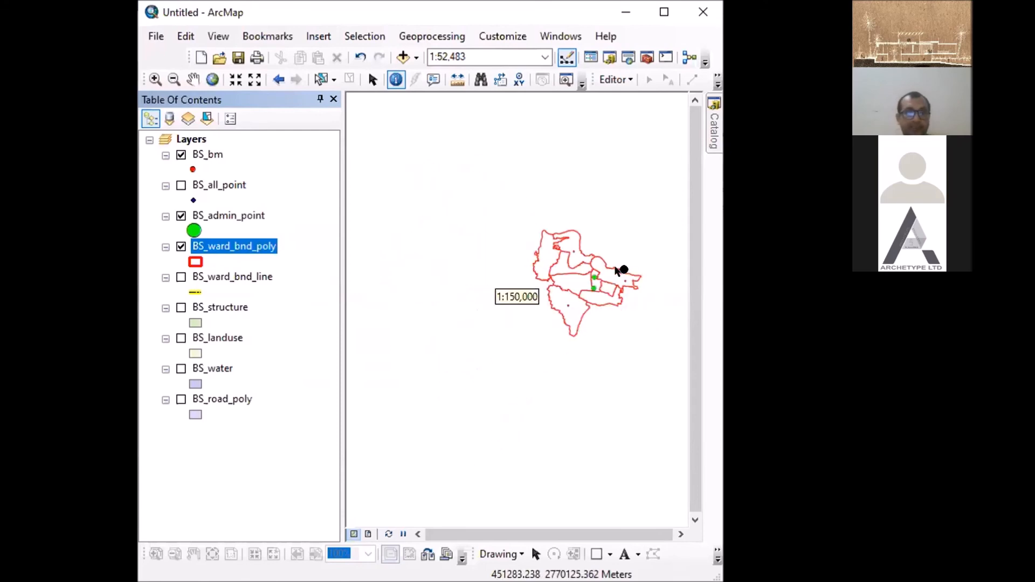
click(155, 80)
drag(569, 233, 637, 293)
drag(467, 272, 618, 360)
drag(491, 329, 614, 406)
scroll(574, 395, up, 4)
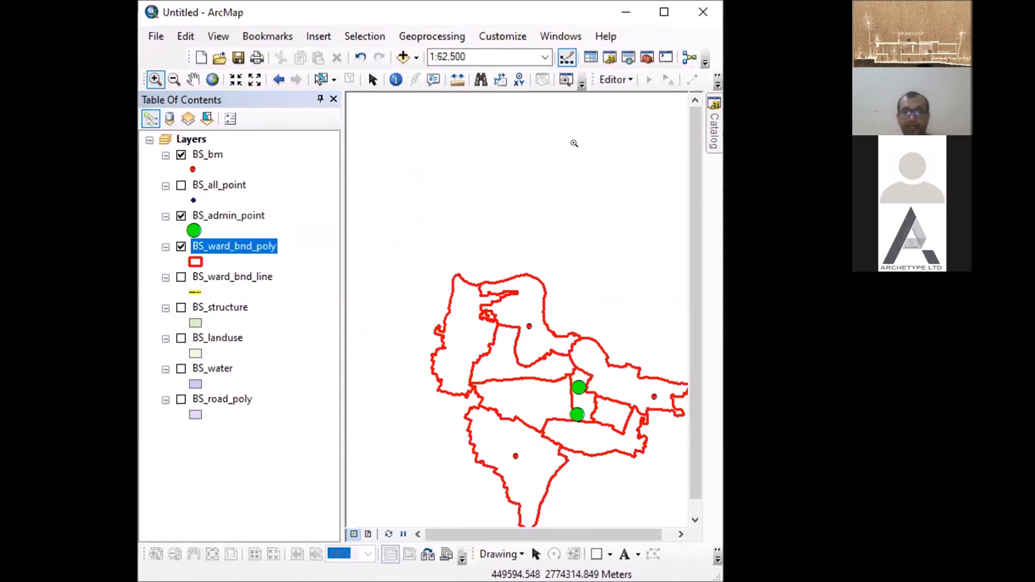
- Pan the map with the Pan tool until all ward boundaries sit centred in the view
click(193, 79)
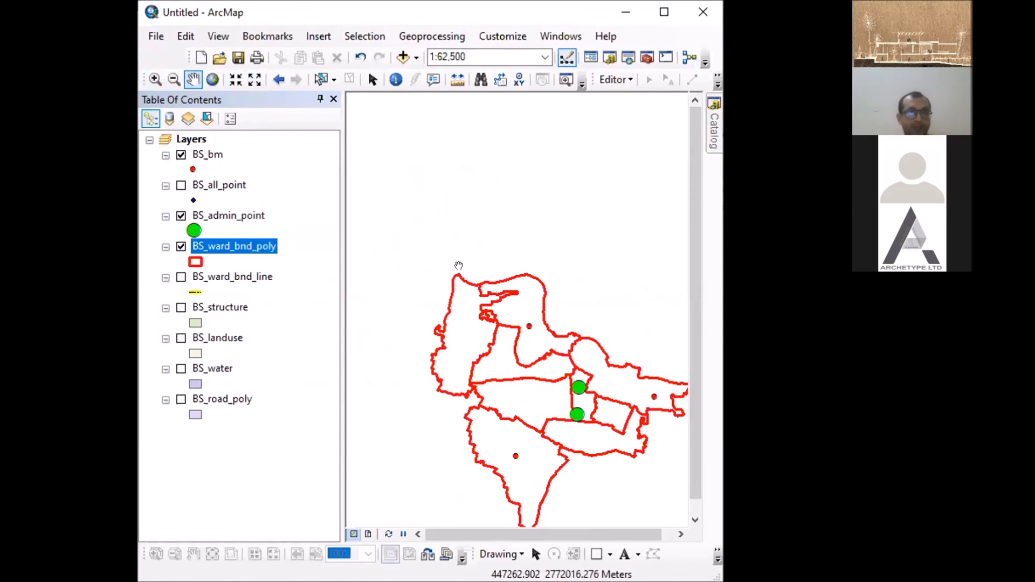
drag(547, 340, 517, 259)
mouse_move(582, 220)
mouse_down()
mouse_move(596, 147)
mouse_move(601, 226)
mouse_up()
mouse_move(469, 271)
mouse_down()
mouse_move(492, 176)
mouse_move(527, 173)
mouse_move(526, 283)
mouse_move(480, 257)
mouse_up()
mouse_move(484, 294)
mouse_down()
mouse_move(514, 263)
mouse_move(566, 245)
mouse_move(472, 305)
mouse_move(493, 297)
mouse_up()
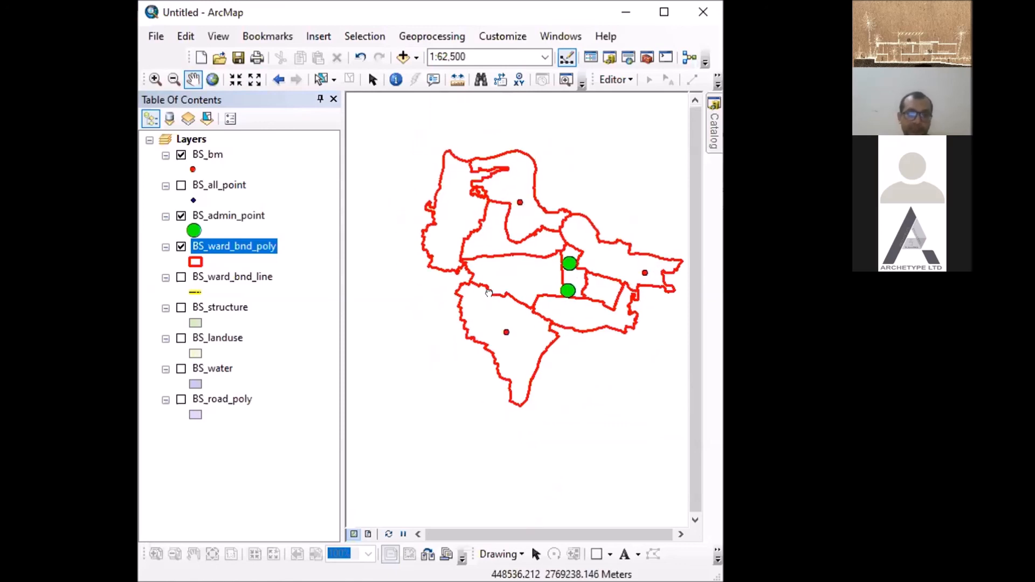
drag(595, 224, 581, 248)
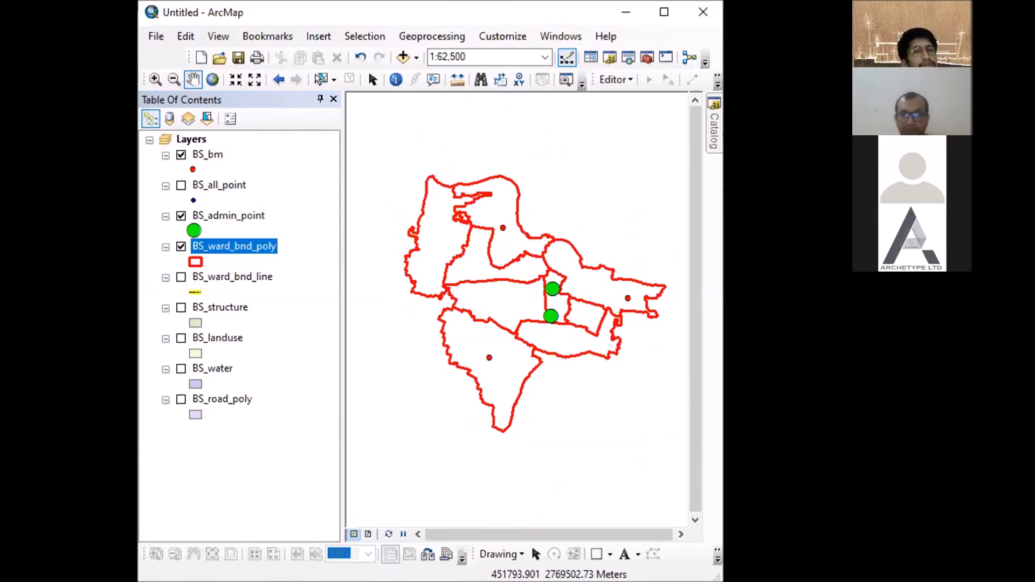
- Set the map scale to 1:5000
click(473, 54)
click(471, 50)
key(BackSpace)
key(BackSpace)
key(BackSpace)
key(BackSpace)
key(BackSpace)
key(BackSpace)
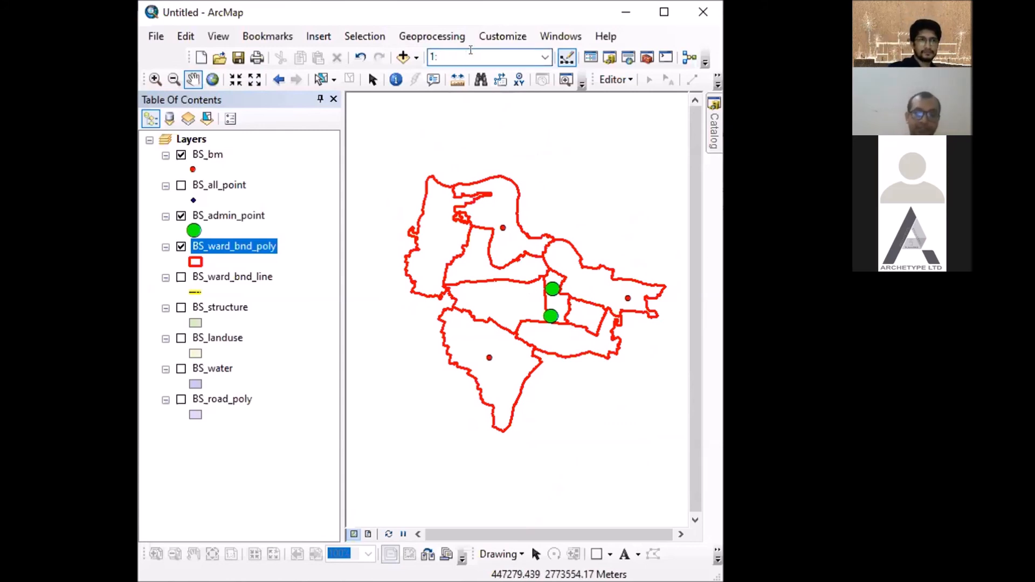
text(5000)
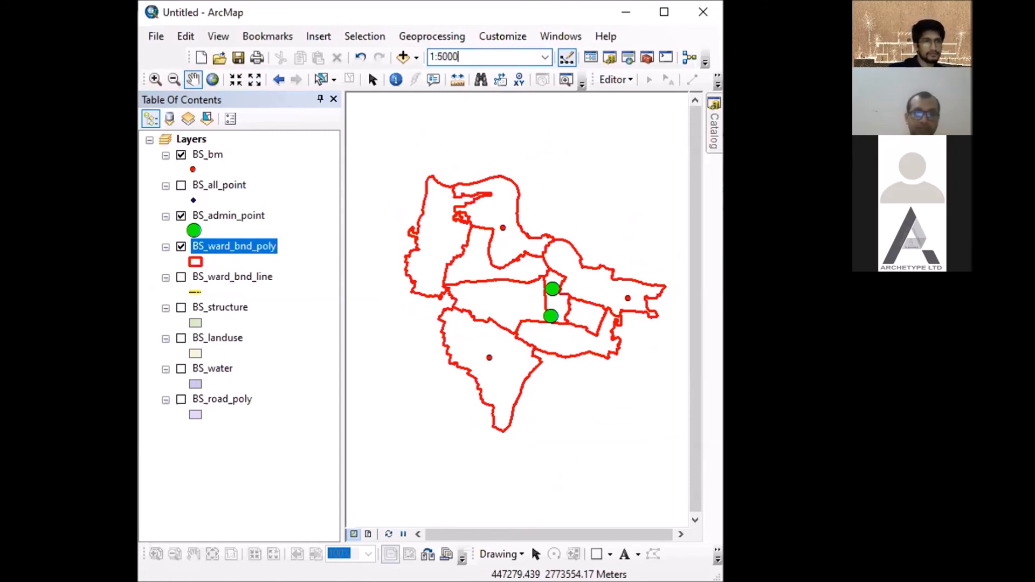
key(Return)
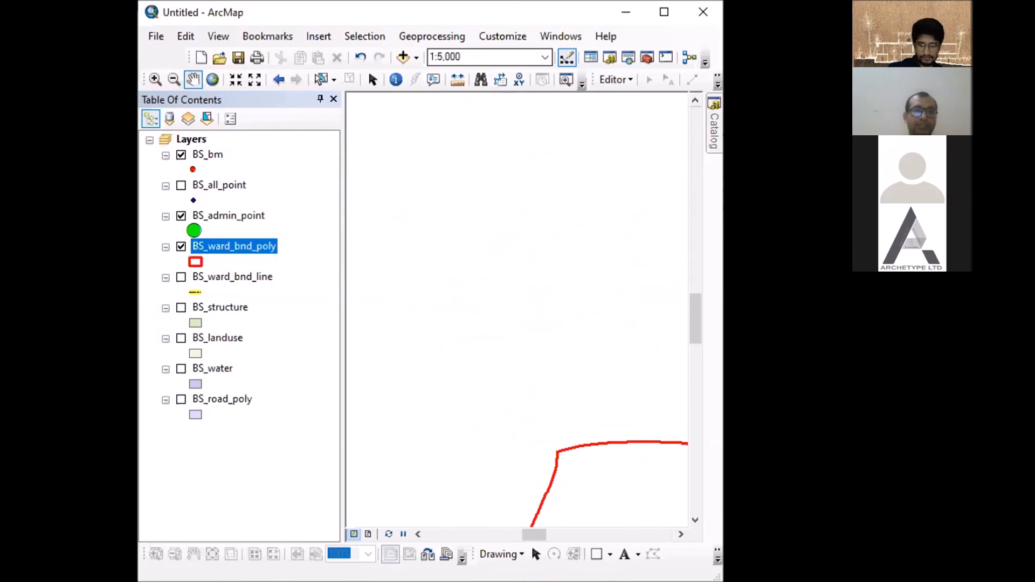
- Pan to the middle of the ward boundaries and set the map scale to 1:50,000
drag(527, 312, 432, 157)
drag(502, 310, 449, 232)
drag(552, 286, 492, 260)
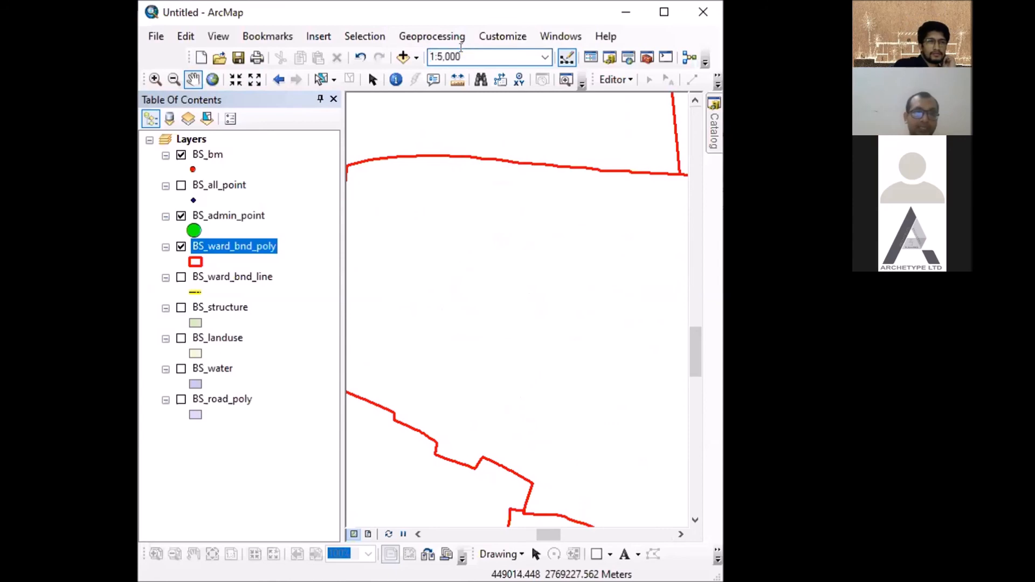
text(0)
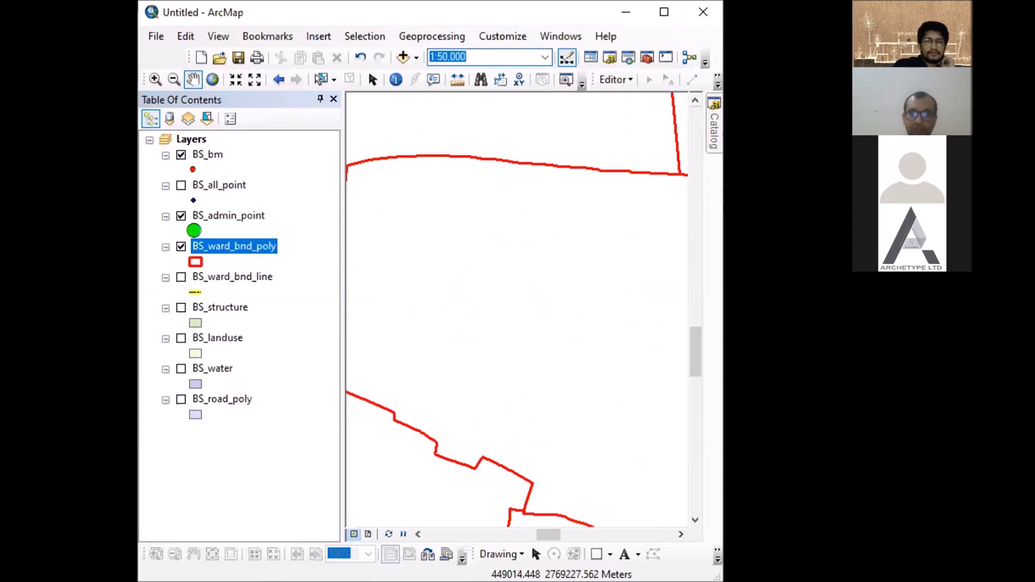
key(Return)
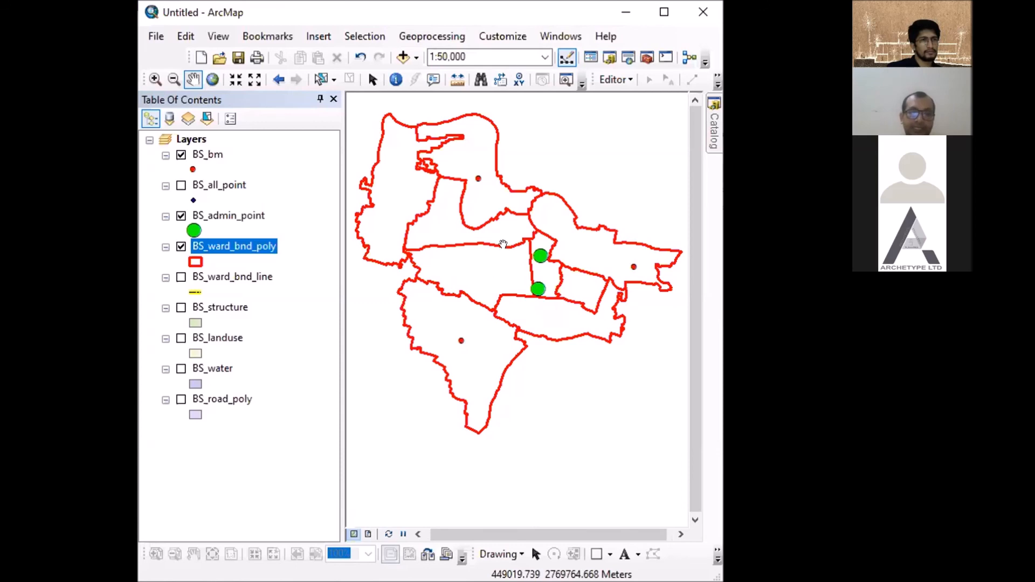
- Create a bookmark named Sonatala for the current map extent
click(278, 35)
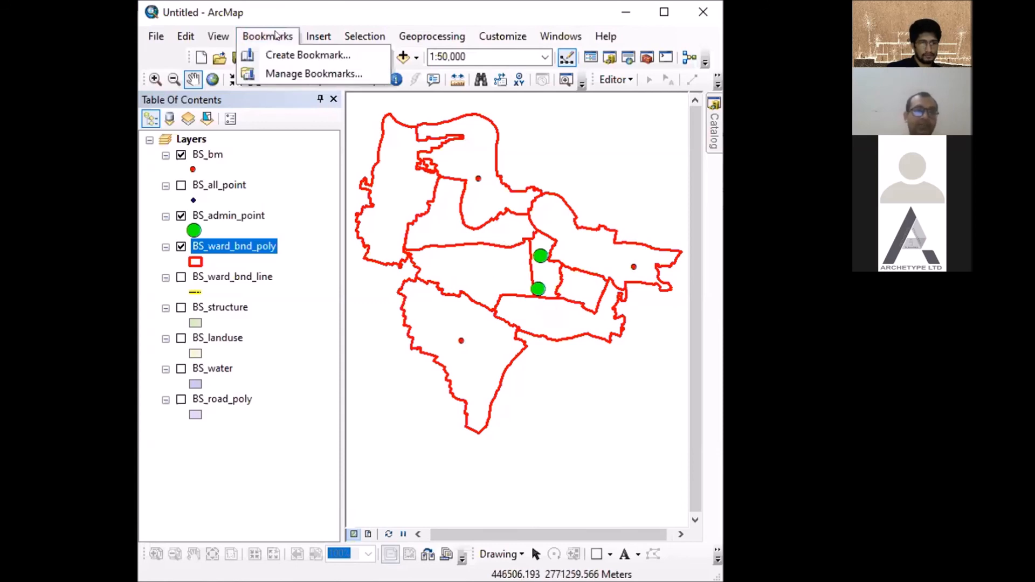
click(277, 49)
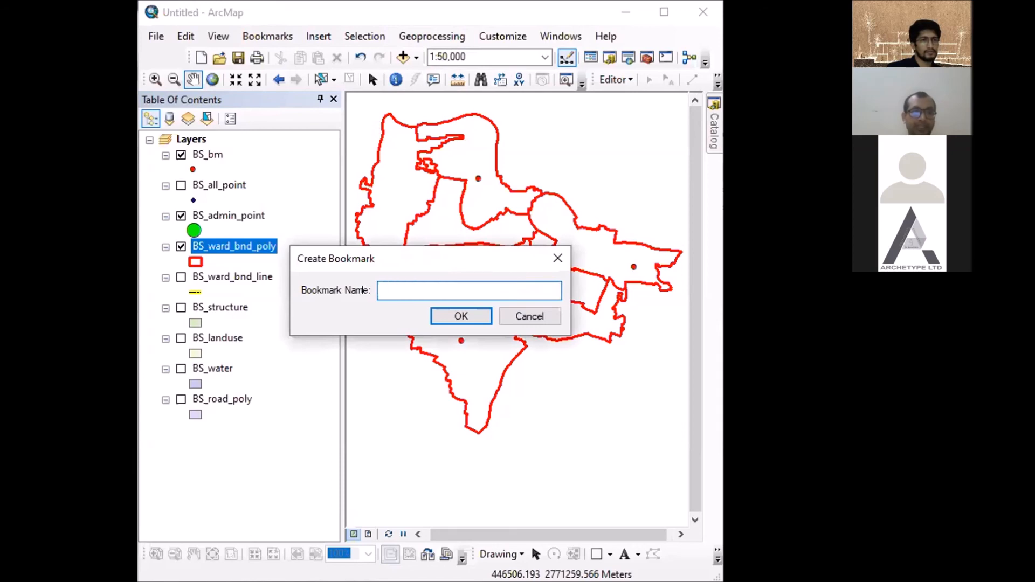
text(Sonatala)
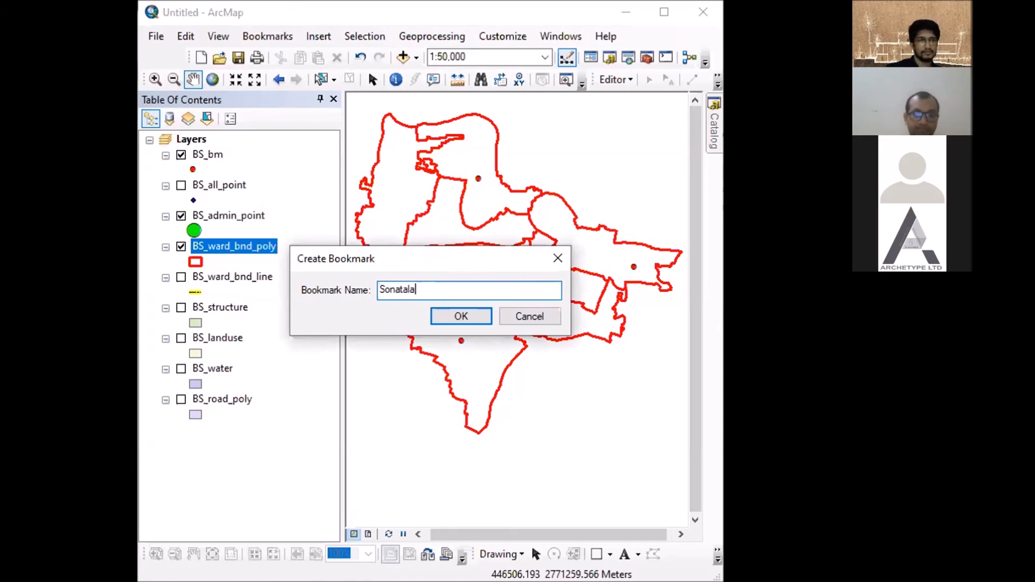
click(461, 316)
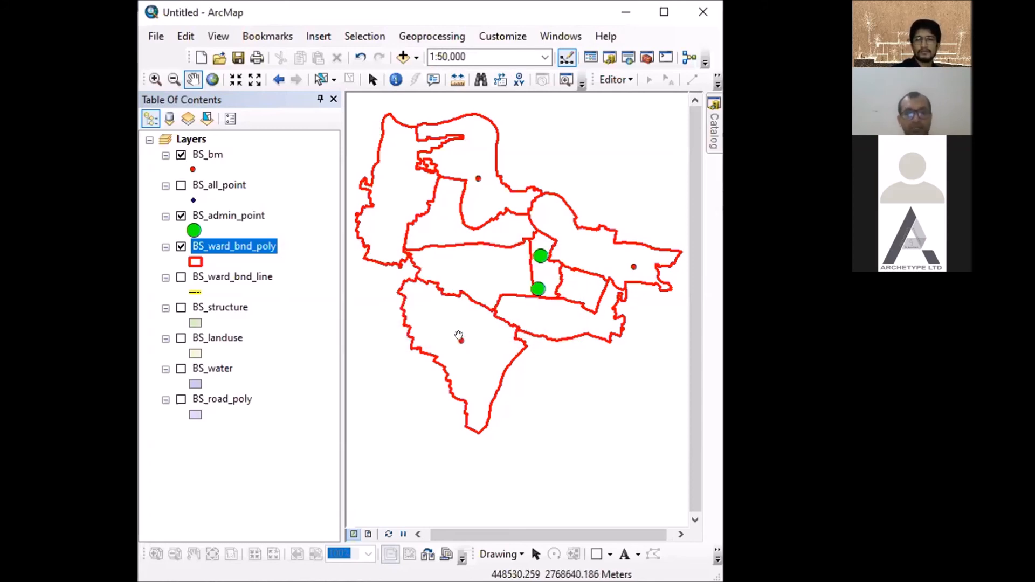
- Zoom the map away from the wards and return to the saved extent with the Sonatala bookmark
scroll(586, 306, up, 3)
scroll(571, 340, down, 8)
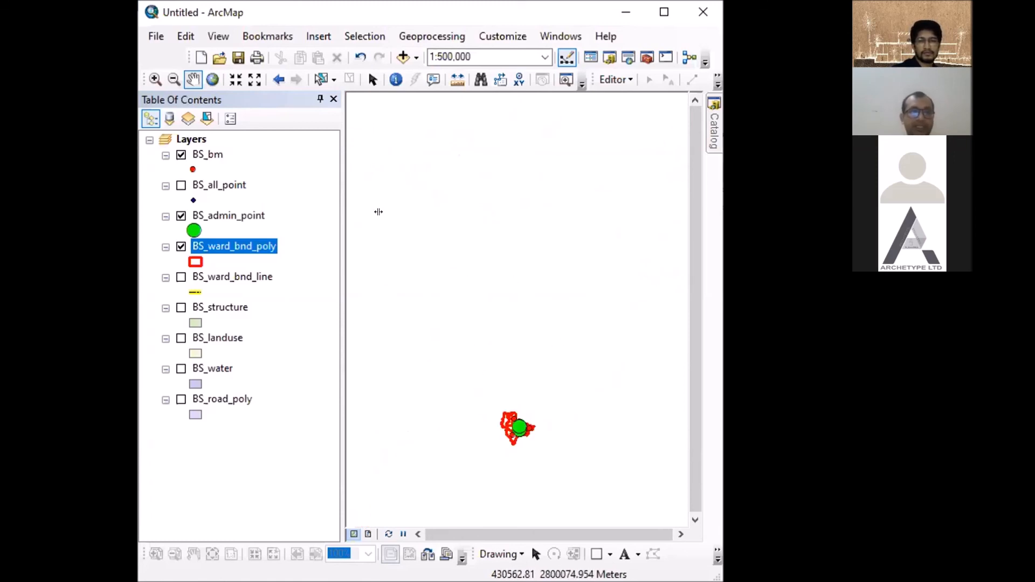
click(277, 37)
click(291, 94)
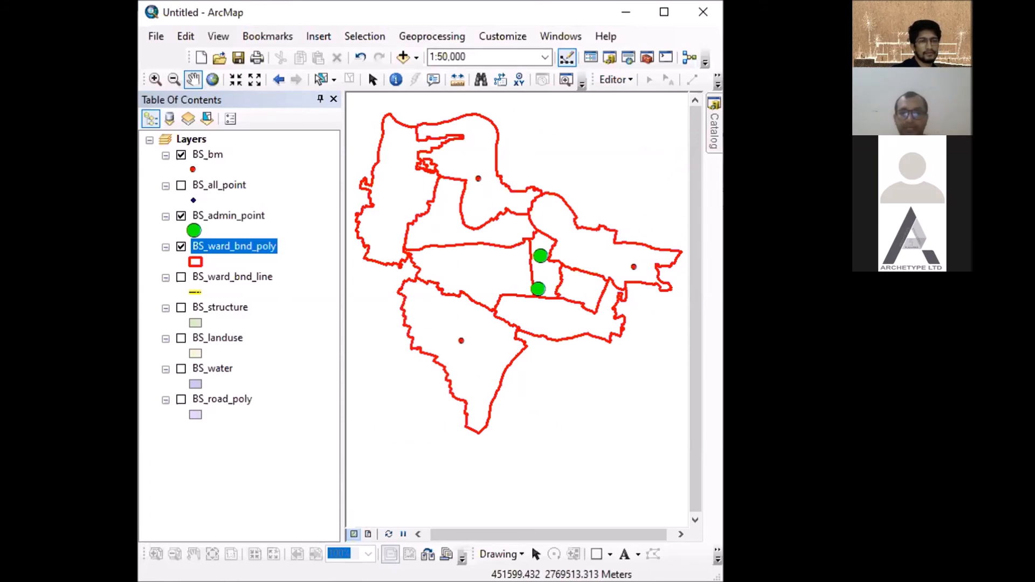
click(279, 37)
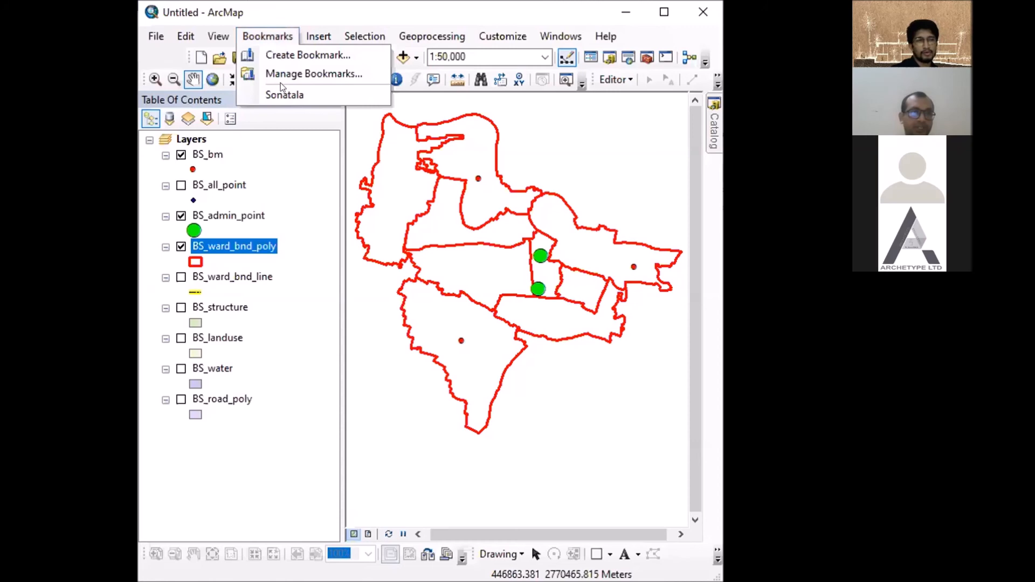
click(294, 56)
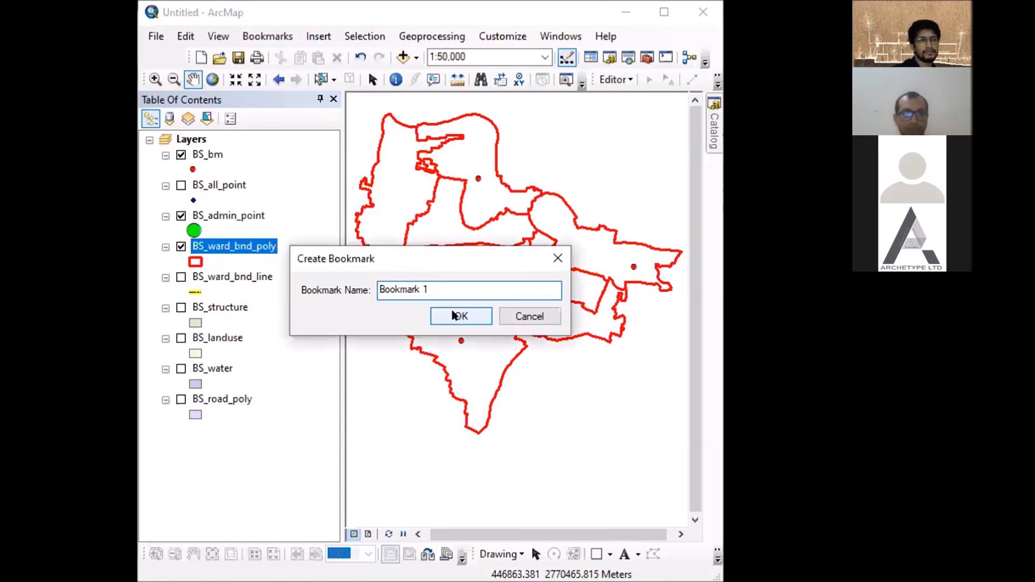
click(556, 255)
- Zoom in to 1:3,000 on part of the ward boundaries and bookmark that extent under the default name
scroll(551, 253, down, 5)
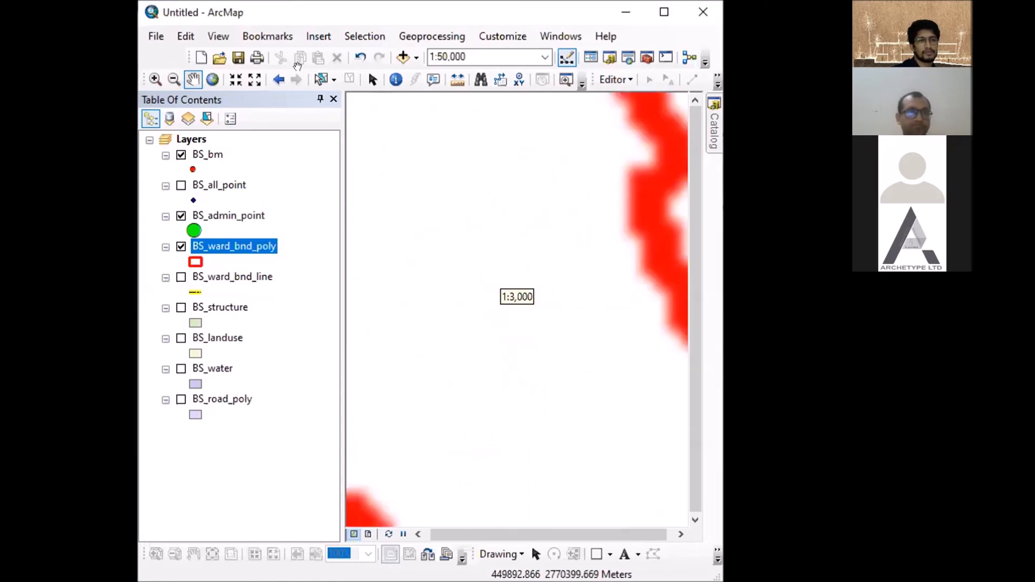
click(268, 36)
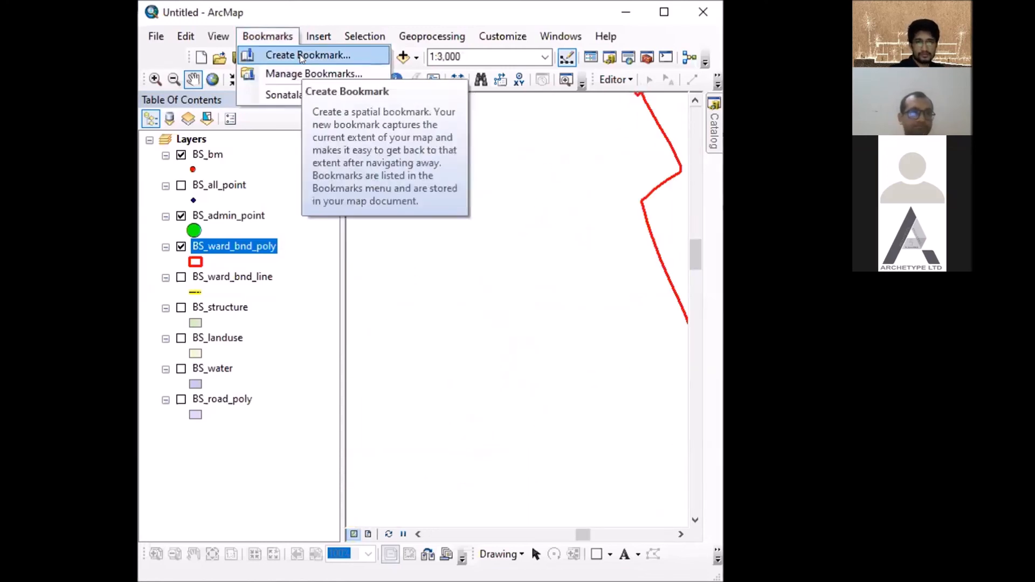
click(300, 54)
click(457, 317)
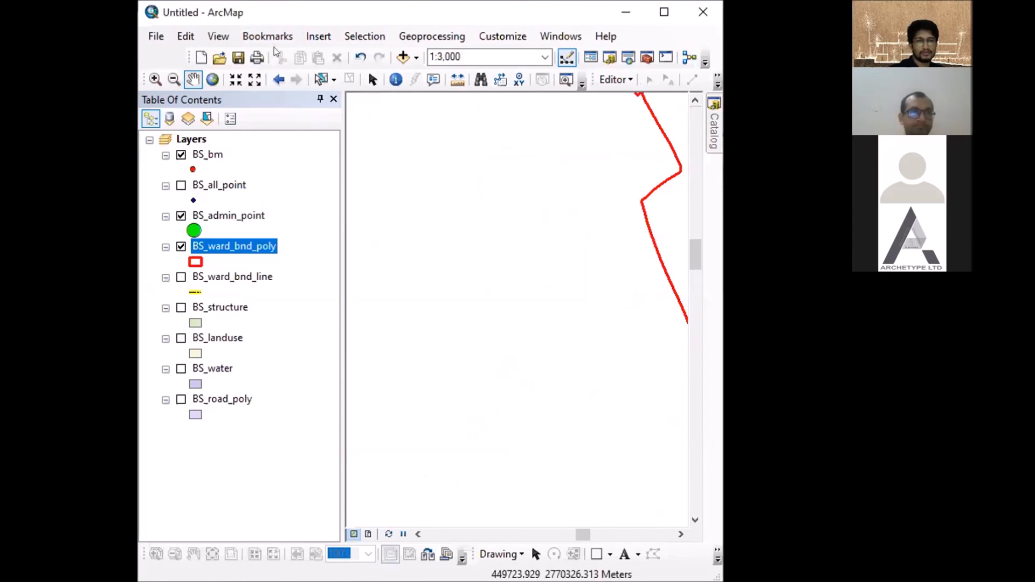
- In the Bookmarks Manager, move Bookmark 1 to the top of the list and back to the bottom, and close the manager
click(268, 36)
click(302, 78)
click(303, 249)
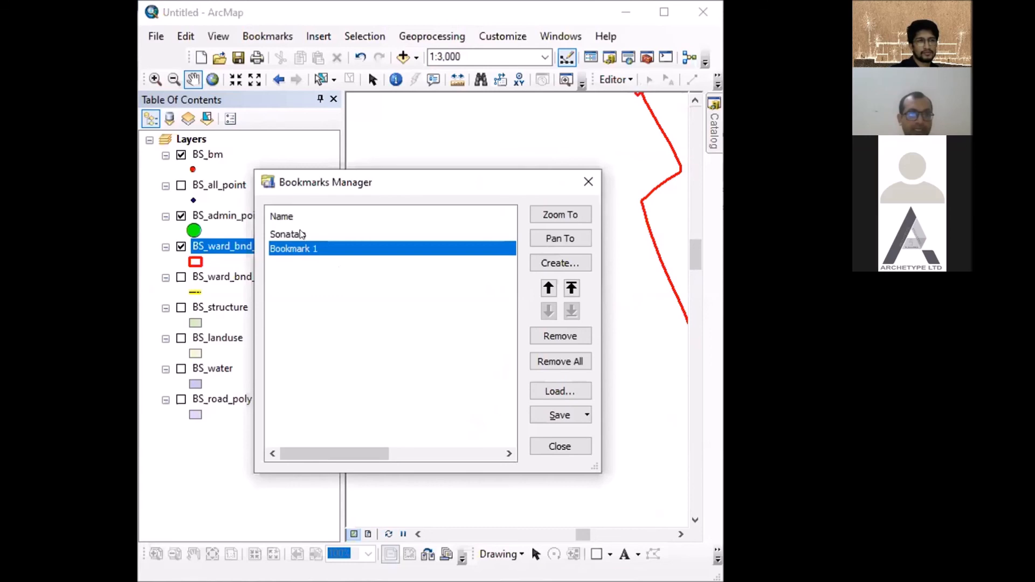
click(572, 288)
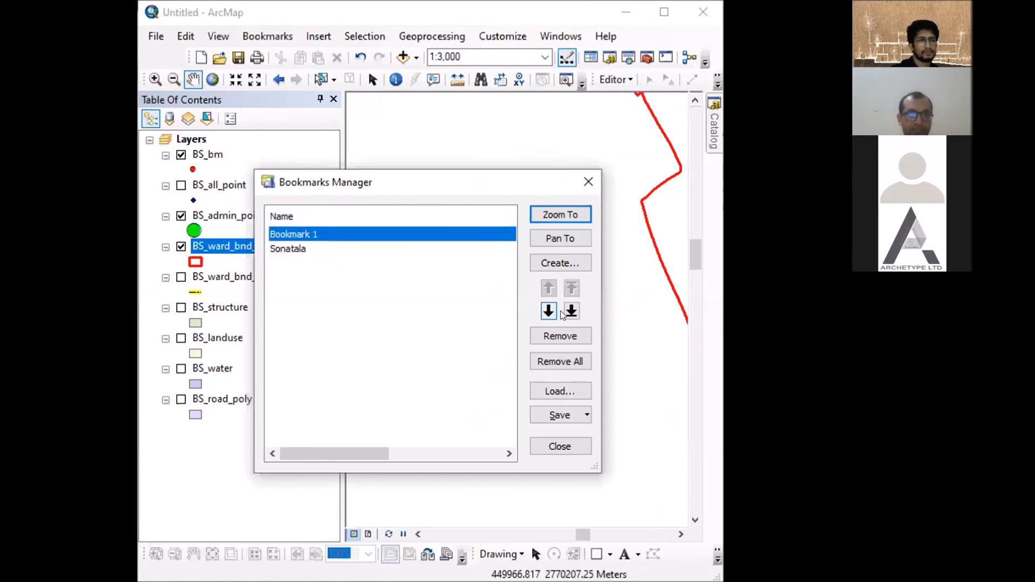
click(571, 310)
right_click(308, 258)
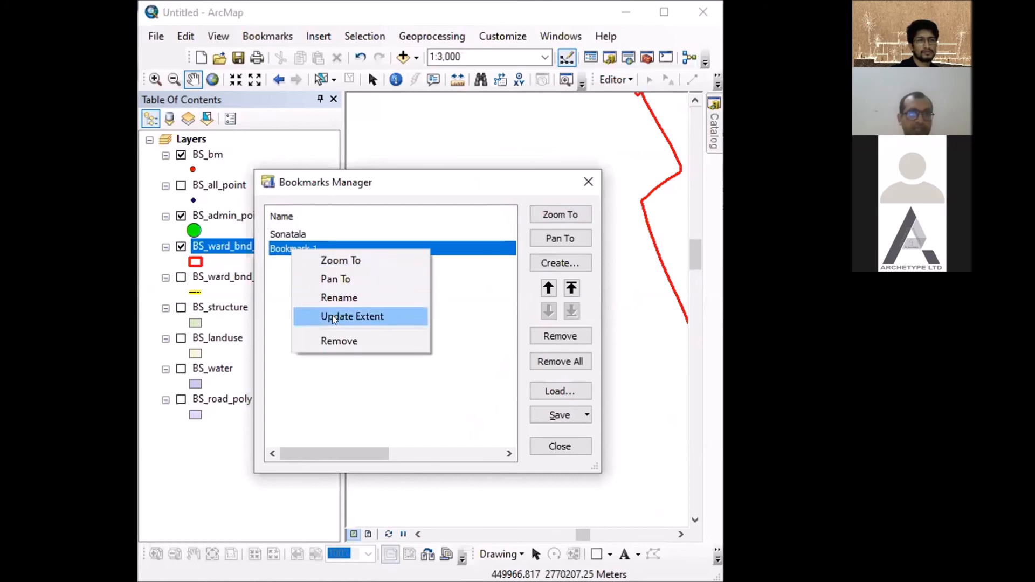
click(489, 231)
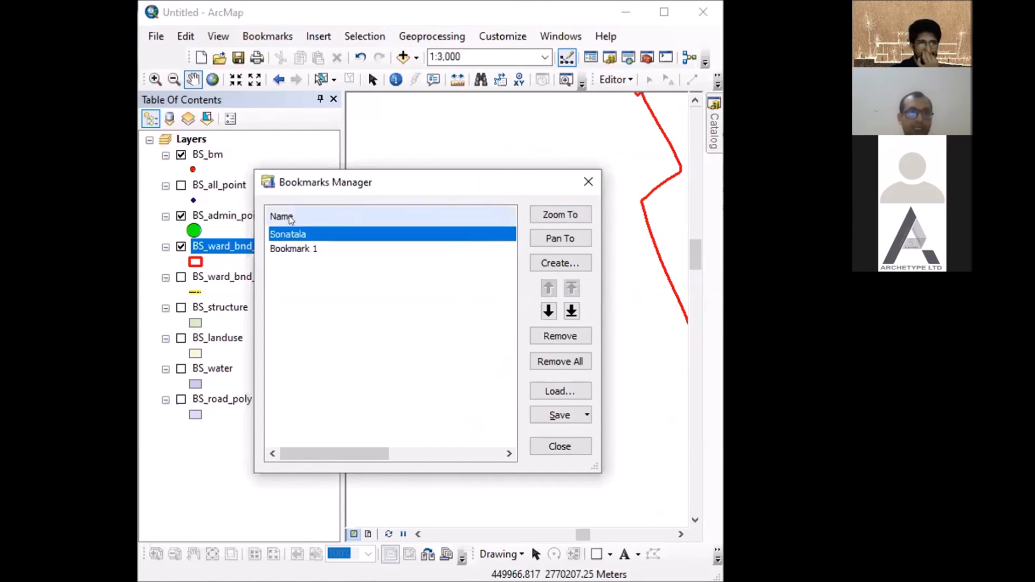
click(590, 183)
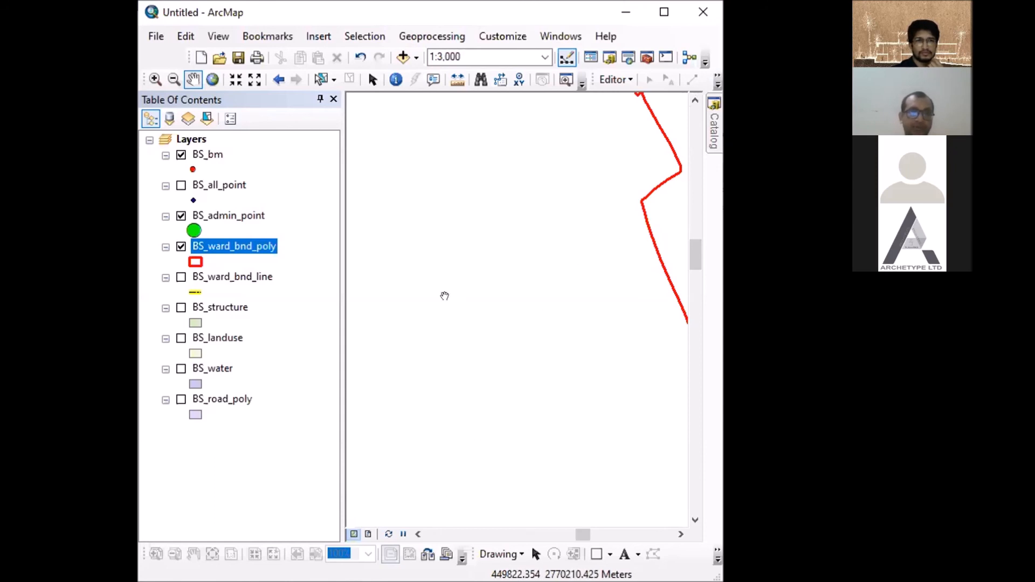
- Zoom out to the surrounding wards and switch the map to Layout View
scroll(437, 292, up, 4)
scroll(485, 271, up, 3)
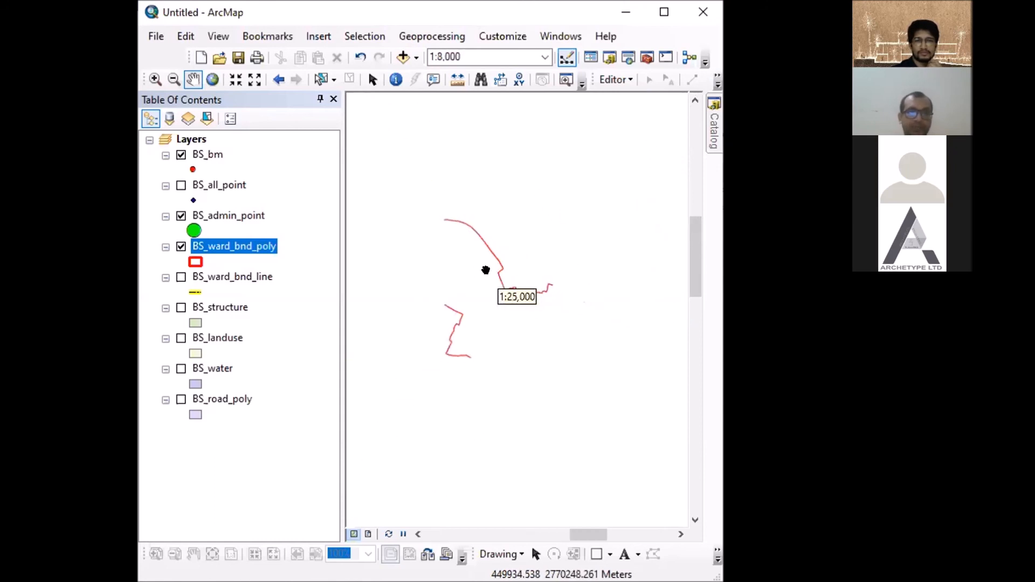
scroll(556, 211, up, 3)
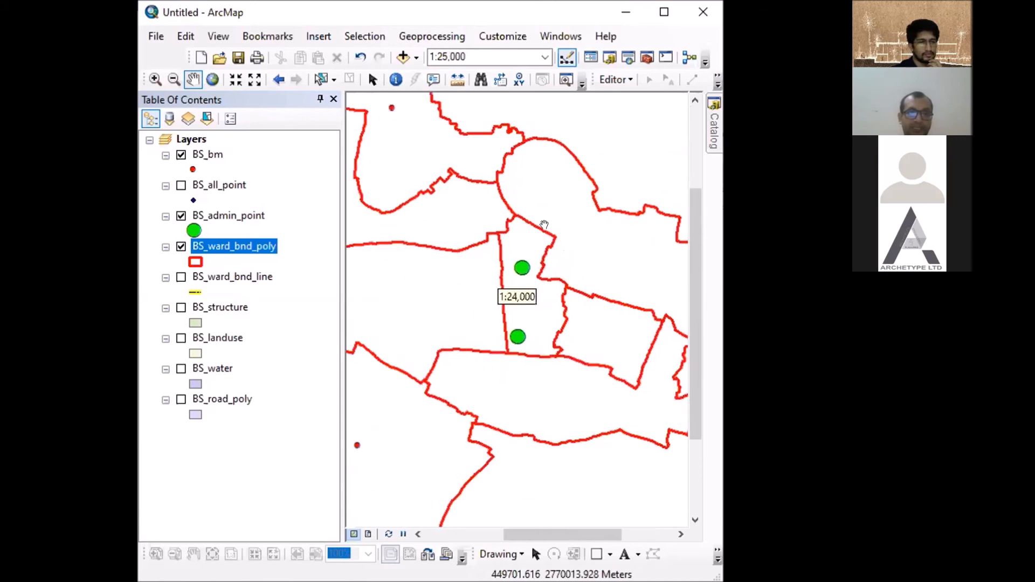
click(368, 534)
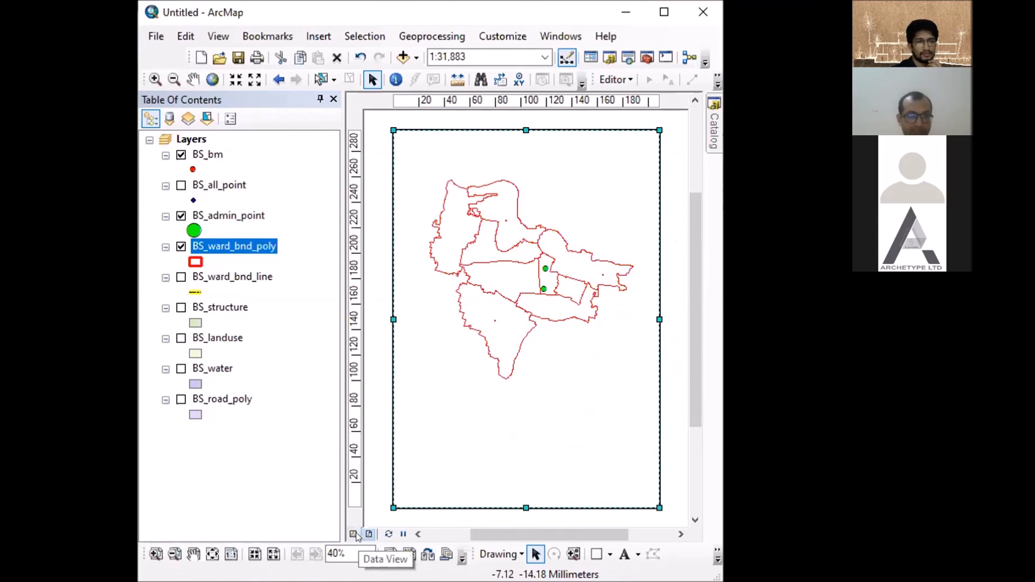
- Switch the map back and forth between Data View and Layout View twice, finishing in Layout View
click(352, 534)
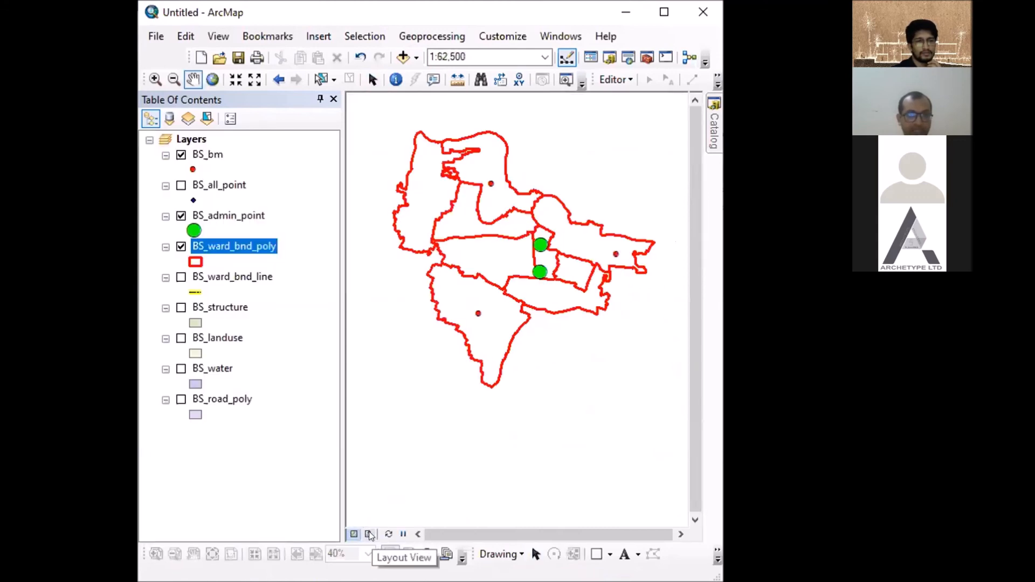
click(369, 535)
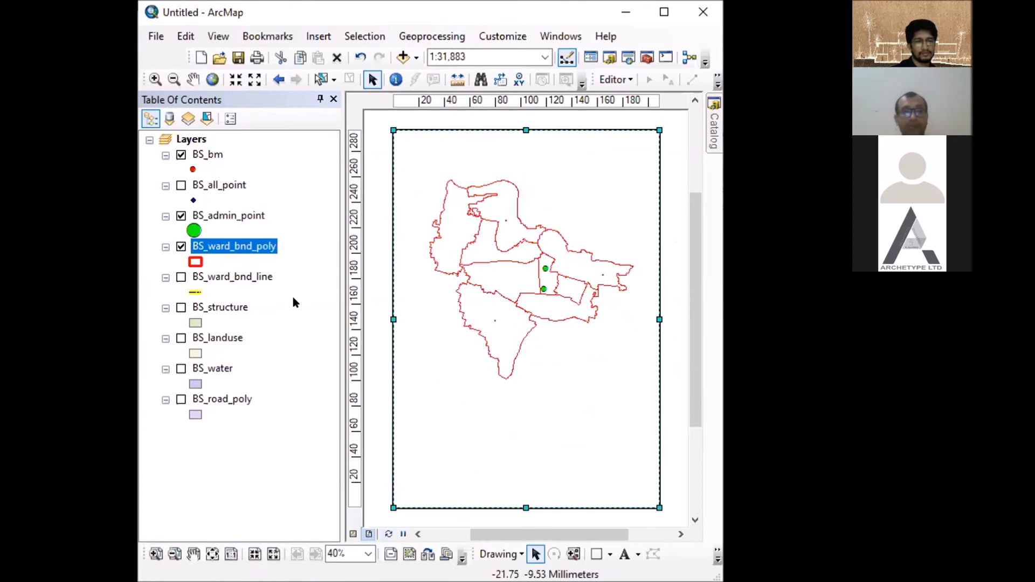
click(219, 36)
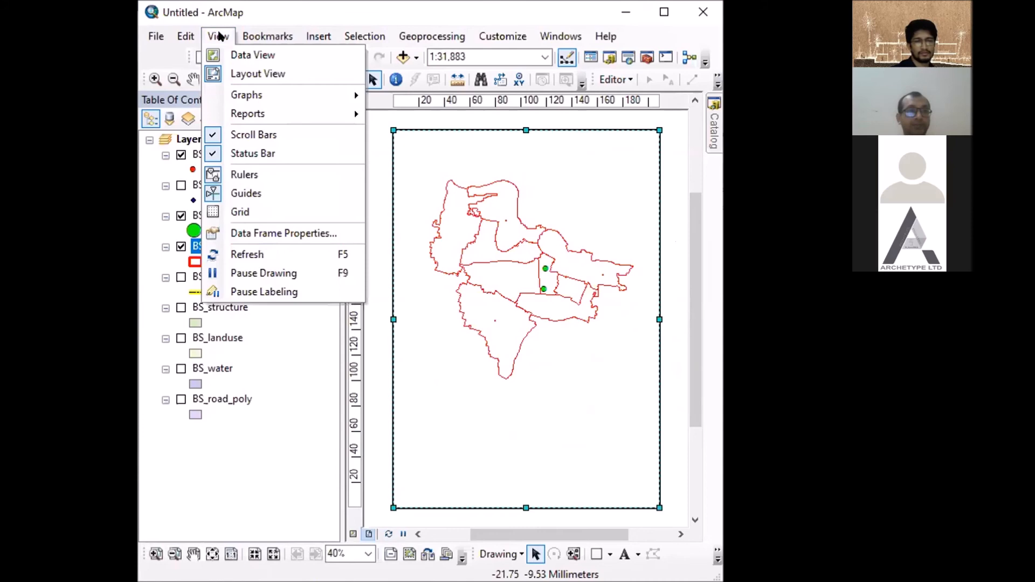
click(251, 55)
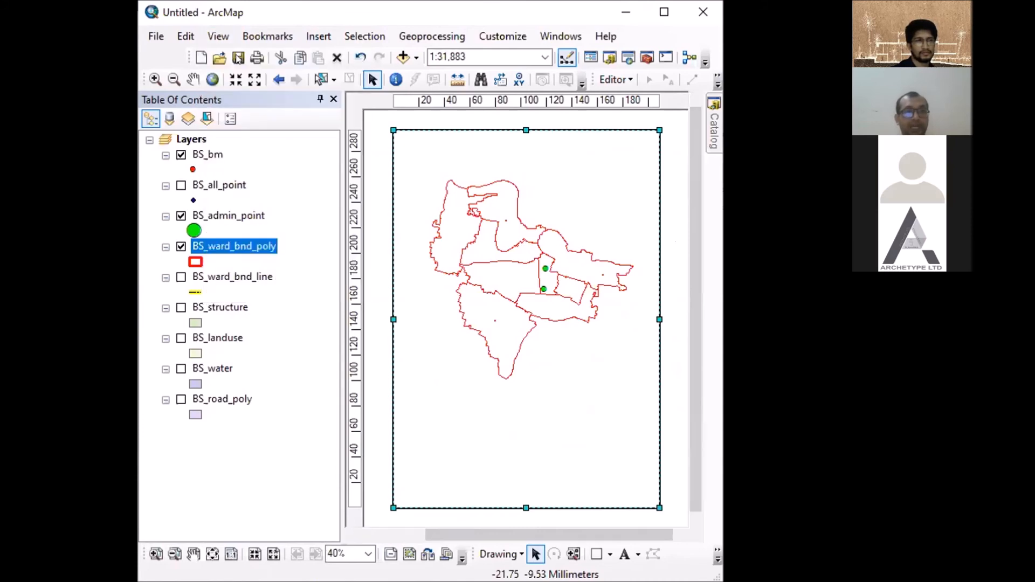
click(218, 36)
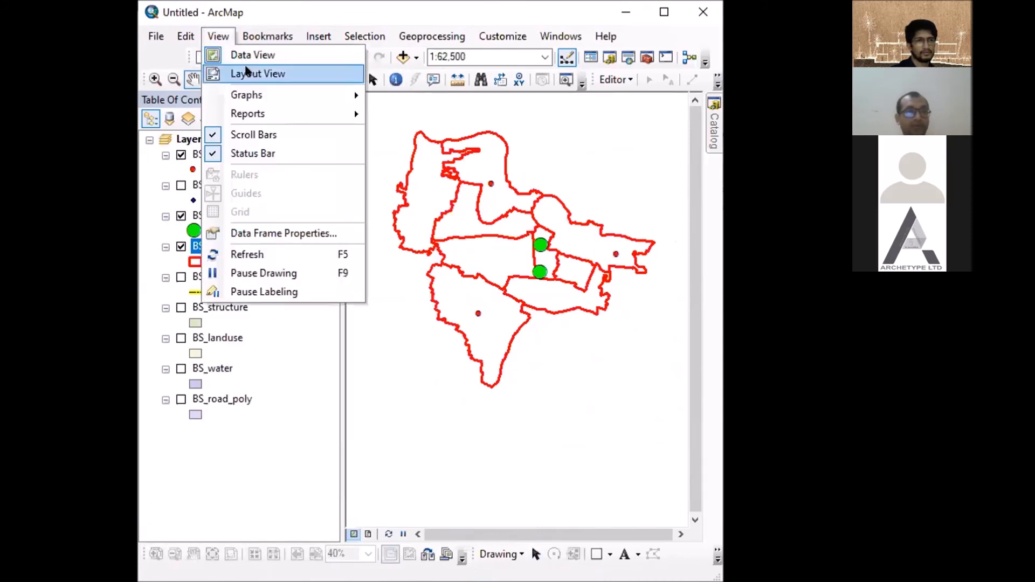
click(245, 74)
click(536, 555)
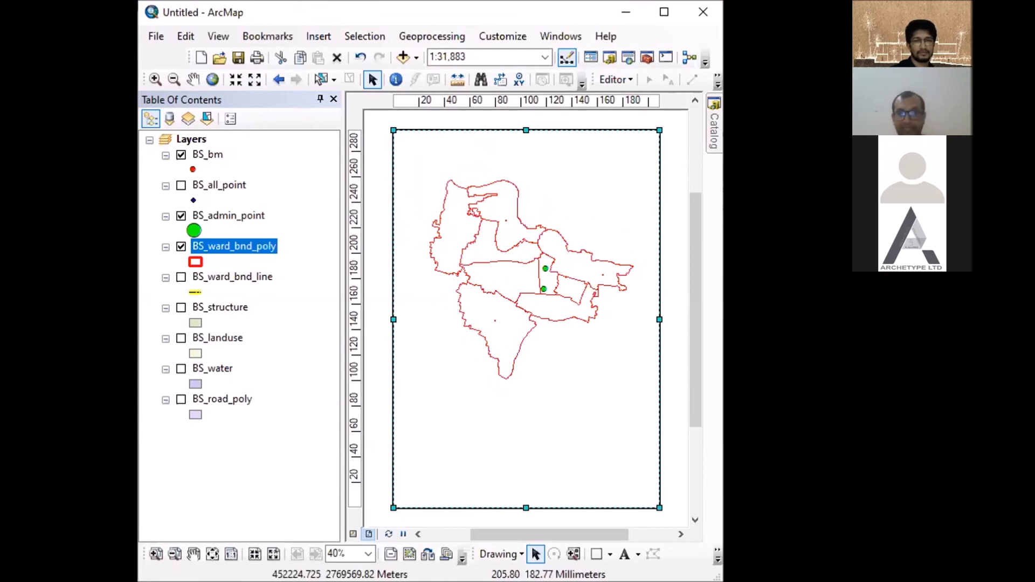
- Insert a new data frame, move it to the lower-left part of the layout page and shrink it below the ward map
click(319, 36)
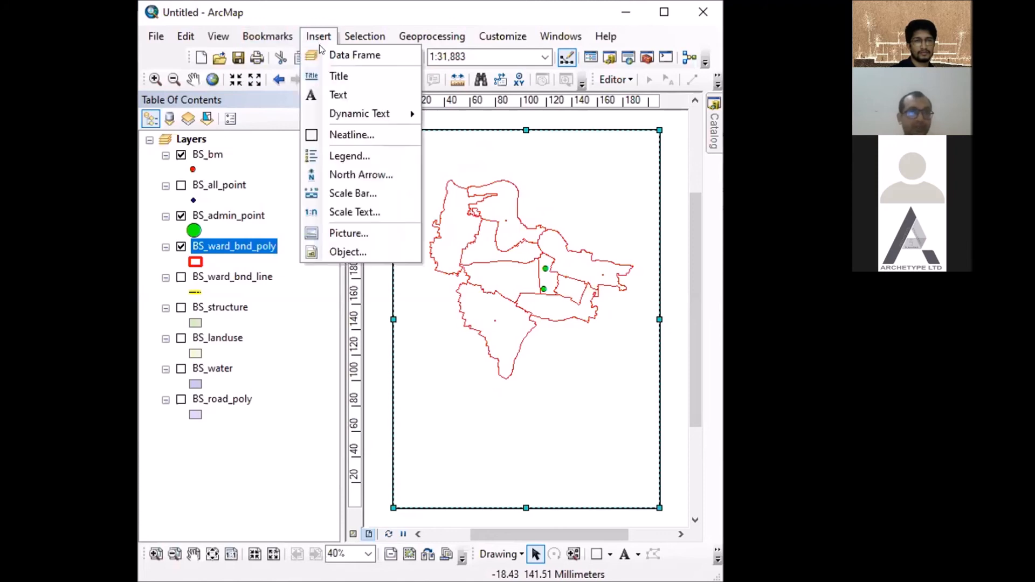
click(334, 55)
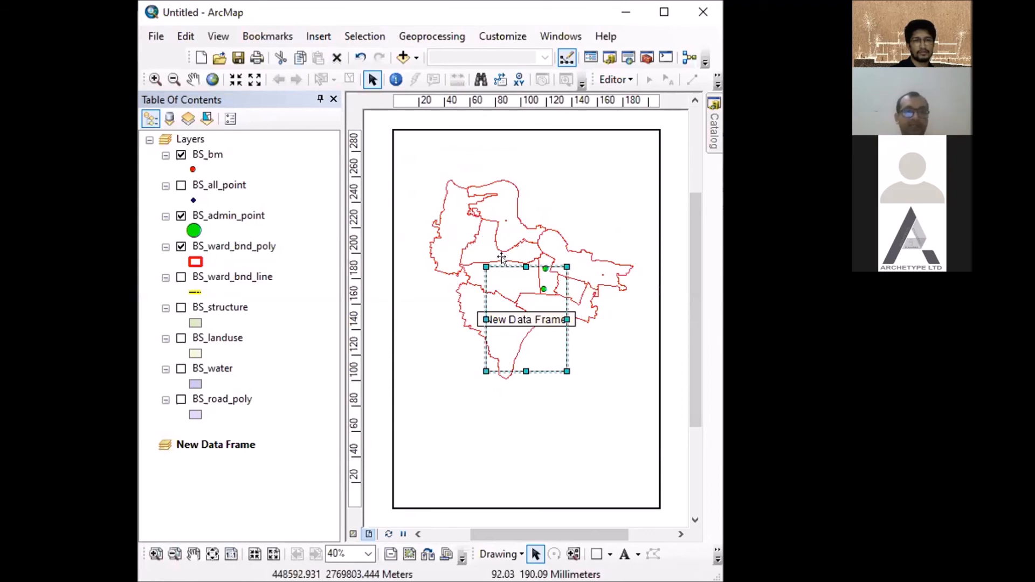
drag(502, 260, 425, 374)
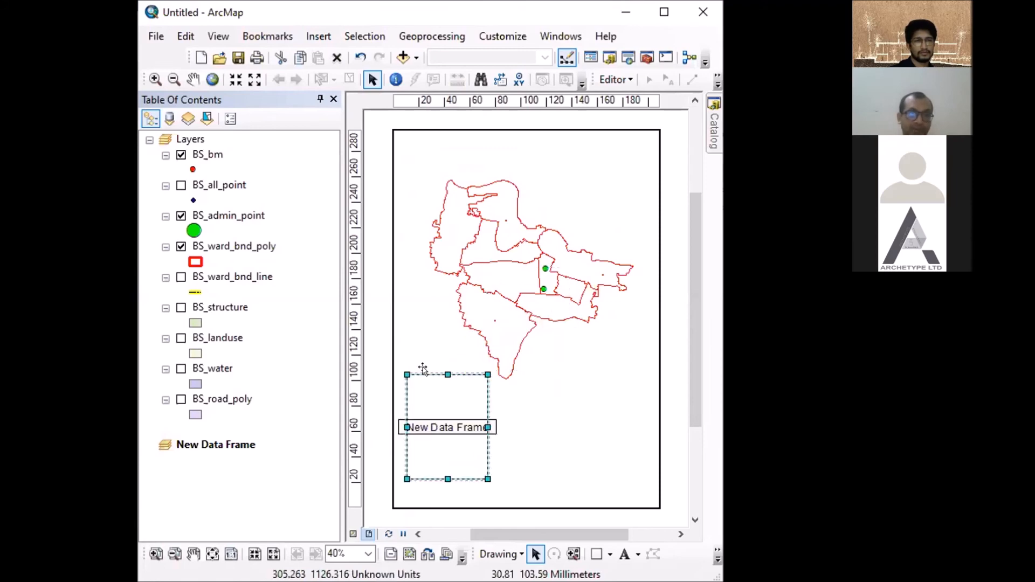
drag(488, 375, 467, 404)
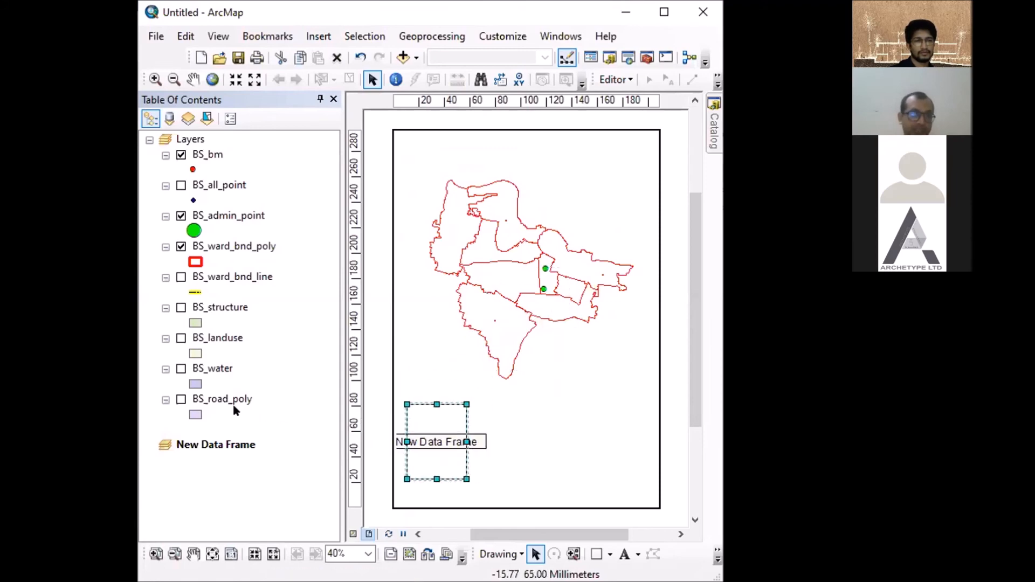
- Move the BS_all_point and BS_ward_bnd_poly layers together from the Layers data frame into New Data Frame
click(213, 185)
drag(223, 249, 249, 480)
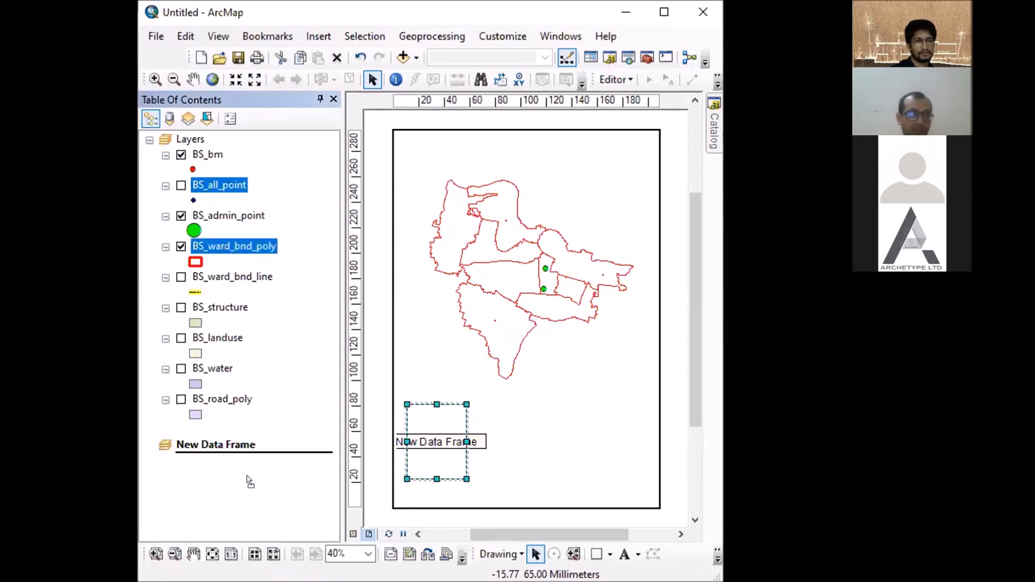
drag(249, 481, 250, 480)
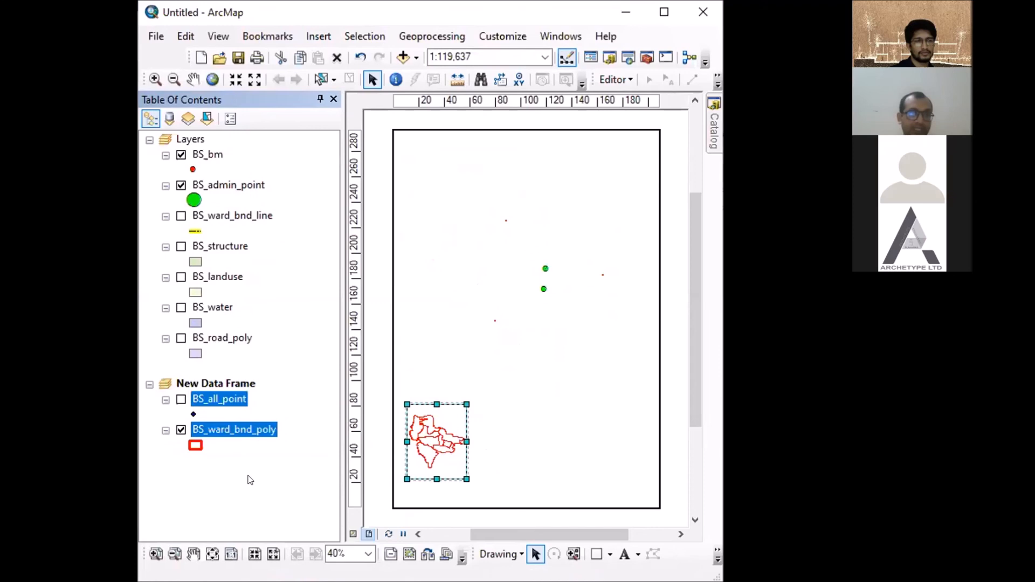
- Copy BS_all_point and BS_ward_bnd_poly from New Data Frame and paste them back into the Layers data frame
right_click(212, 398)
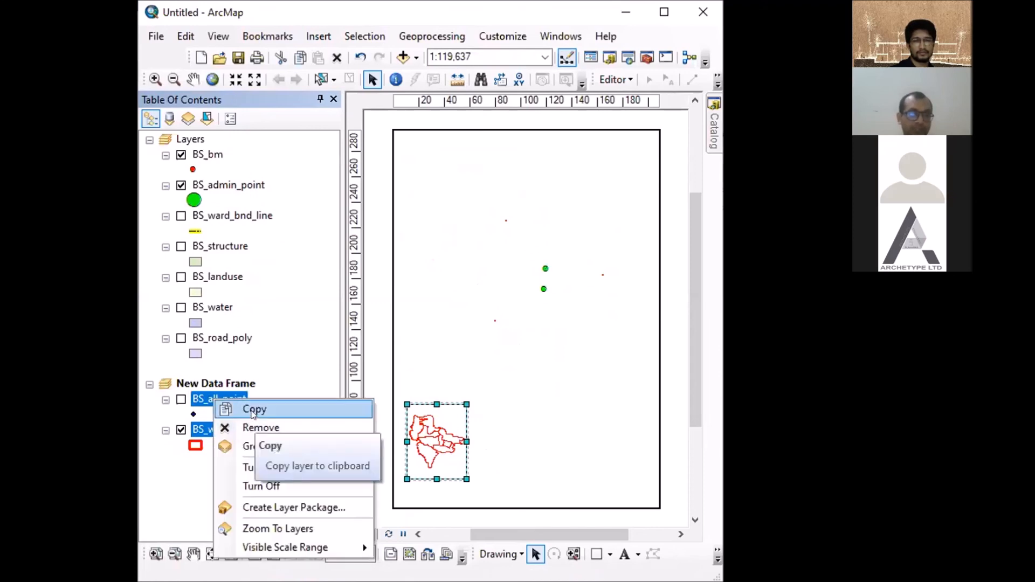
click(248, 411)
right_click(186, 142)
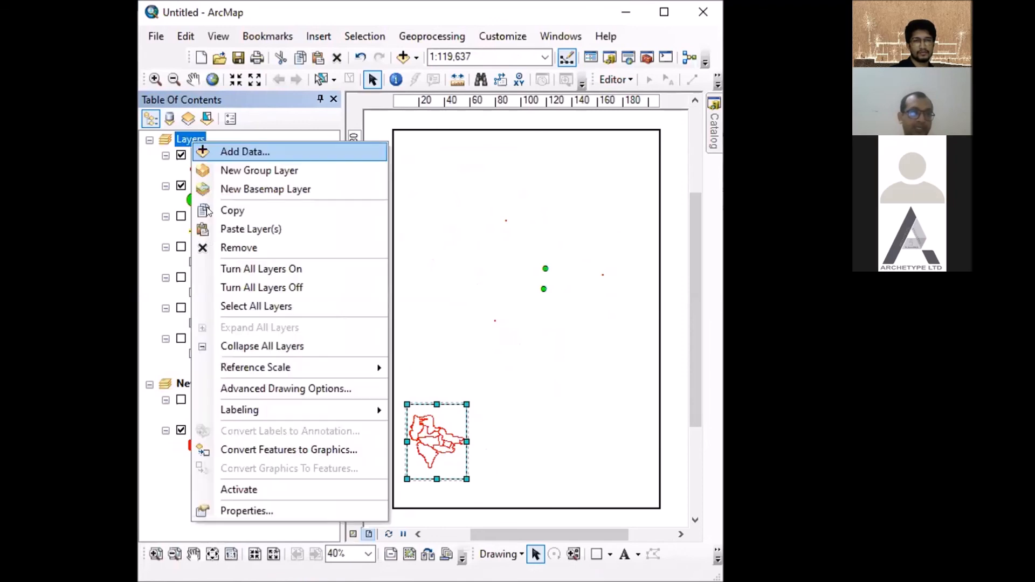
click(238, 233)
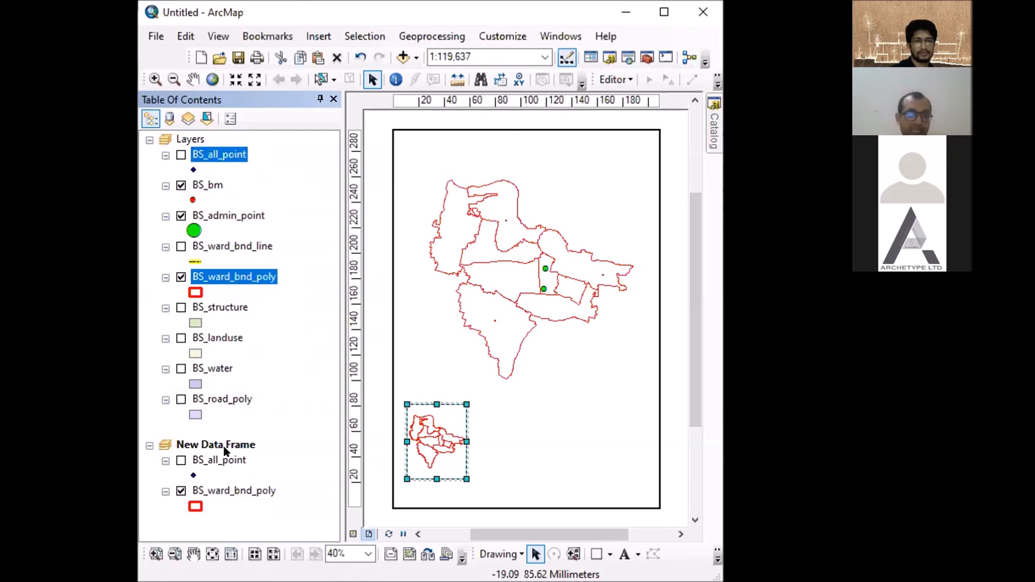
- Activate the Layers data frame, hide its BS_ward_bnd_poly layer and show BS_structure instead
right_click(185, 141)
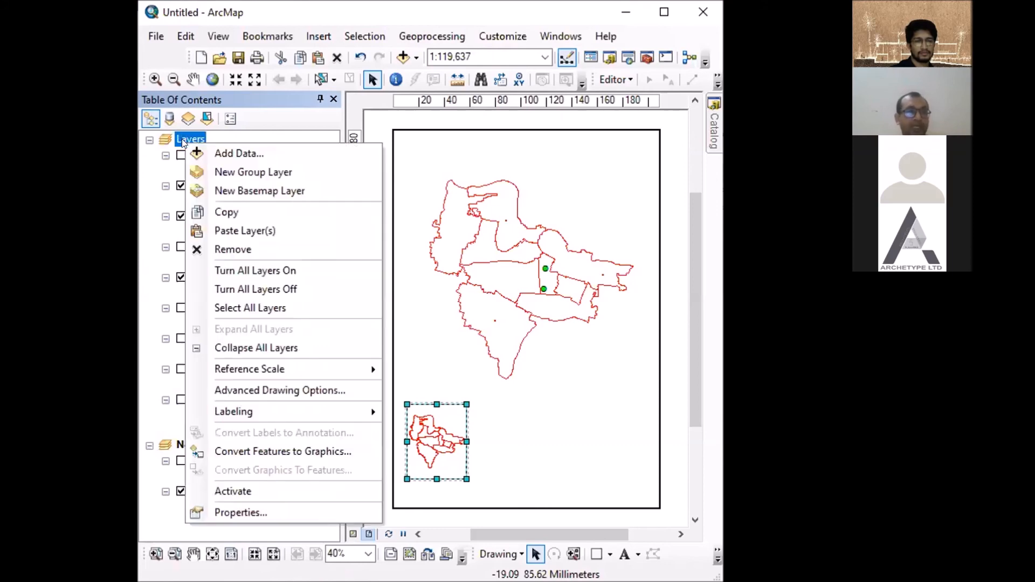
click(238, 492)
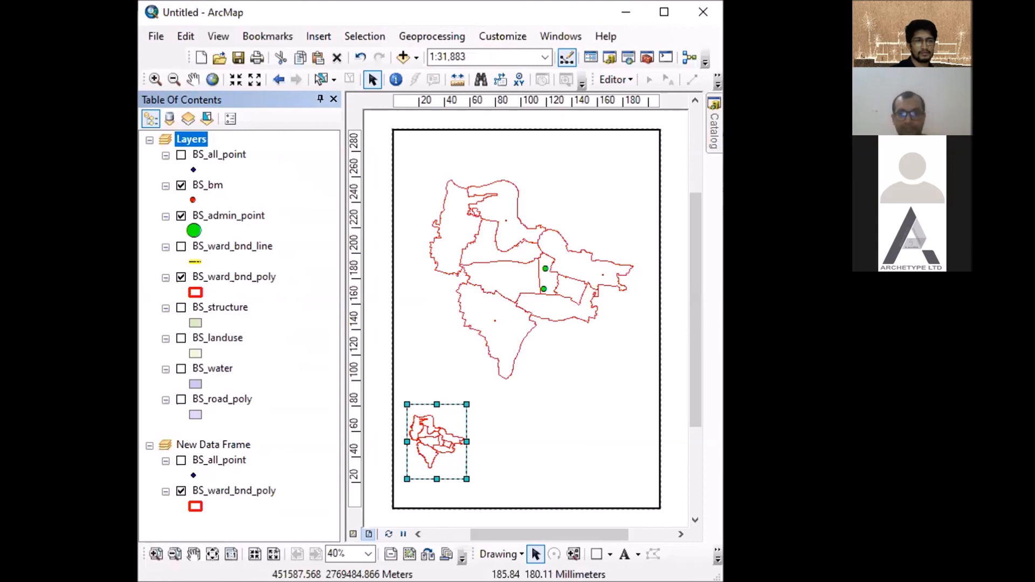
click(288, 183)
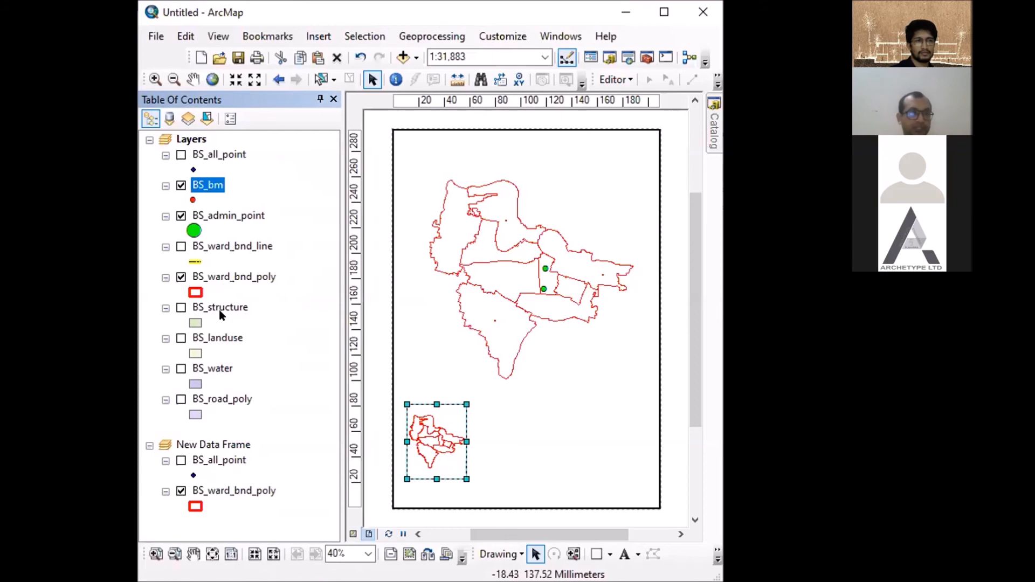
click(182, 278)
click(181, 308)
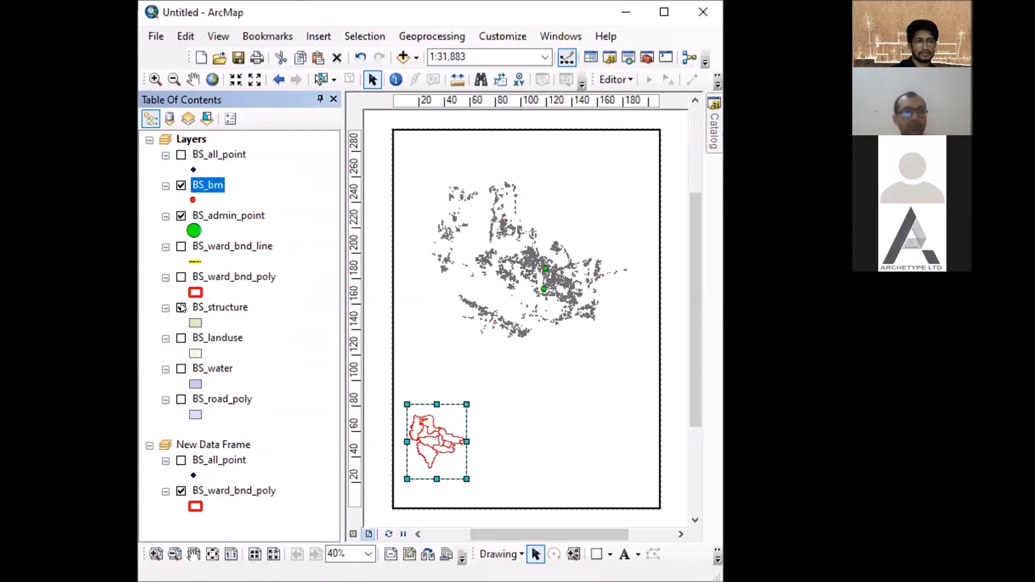
- Switch to Data View and zoom in on the structures around the two green admin points, ending at 1:10,000
scroll(536, 264, up, 2)
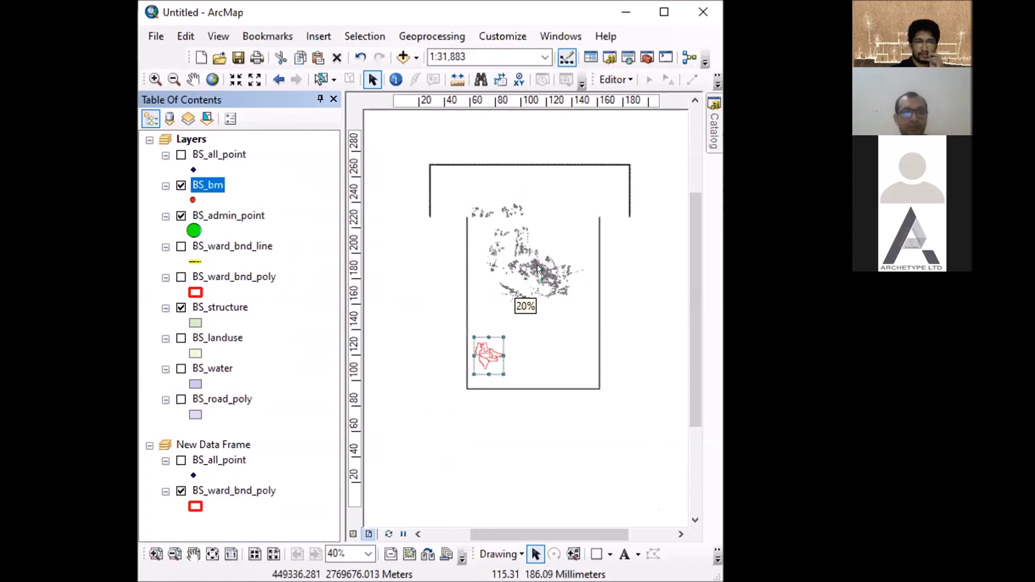
scroll(537, 265, down, 2)
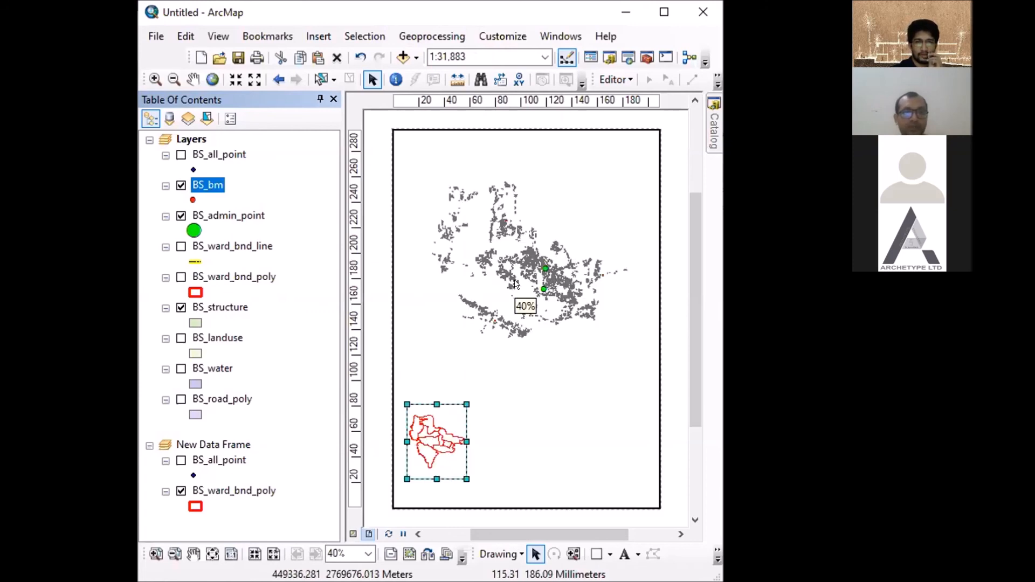
click(352, 534)
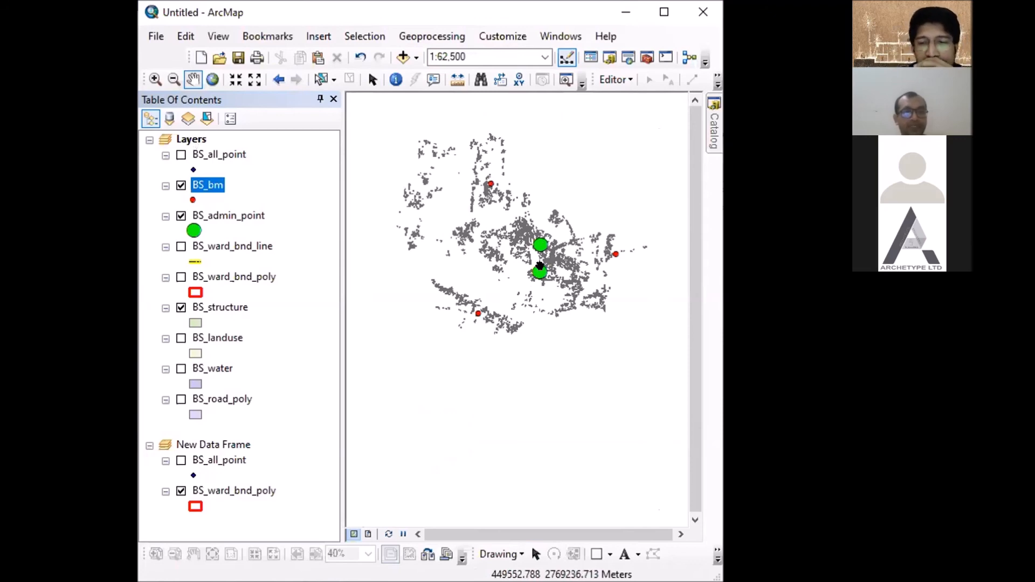
scroll(531, 254, up, 1)
scroll(531, 253, down, 4)
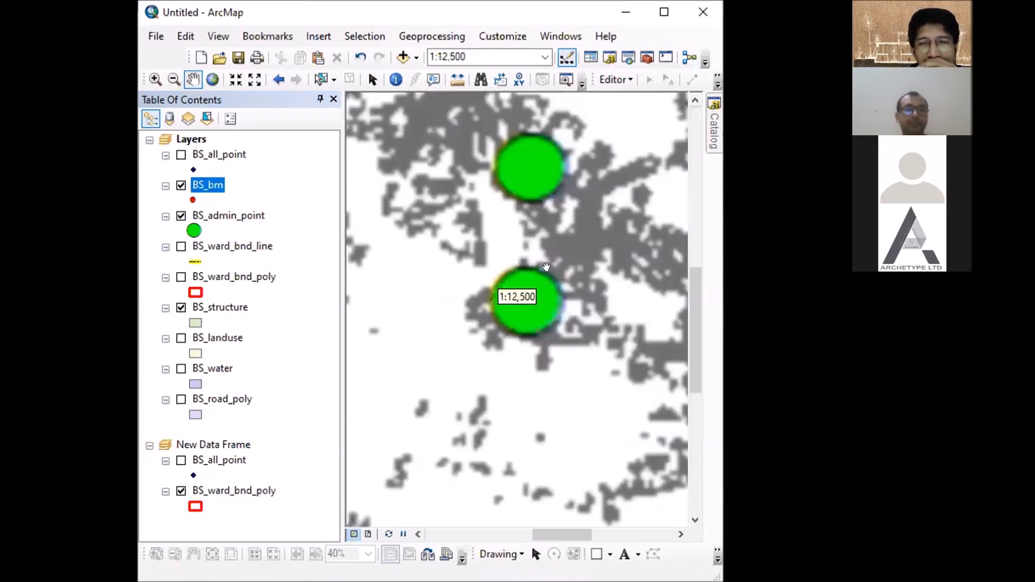
scroll(544, 143, down, 1)
scroll(544, 143, down, 1)
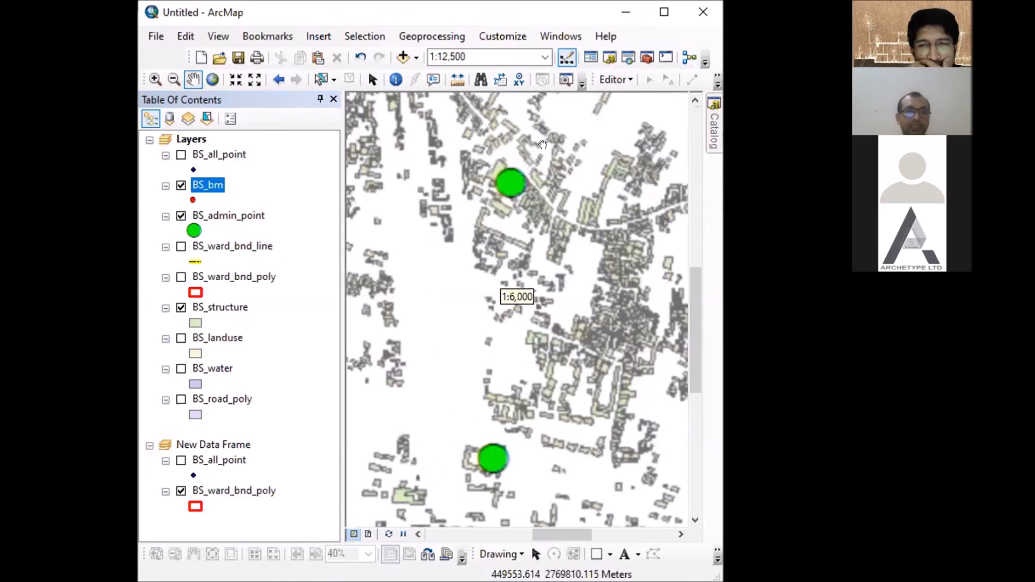
scroll(528, 162, down, 2)
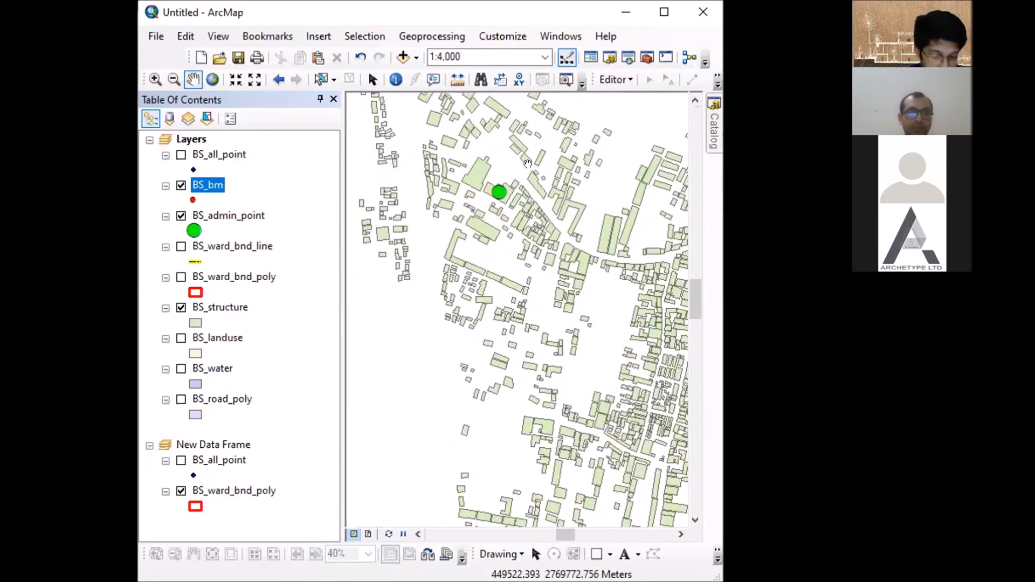
scroll(529, 177, down, 1)
scroll(529, 177, up, 2)
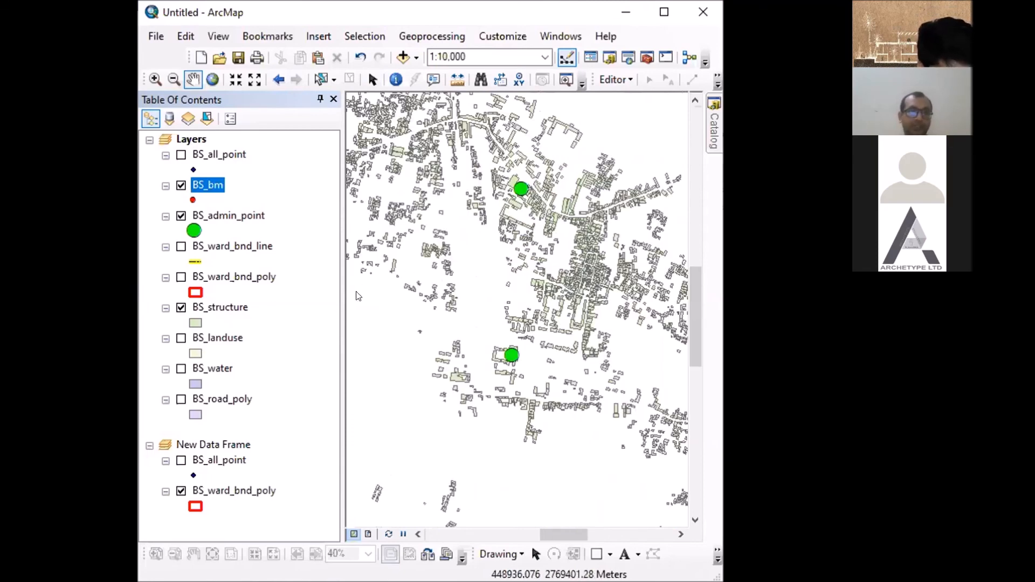
- Symbolize BS_structure by unique values of the STRUCUSE field with all values added, and check the colored buildings up close
click(221, 309)
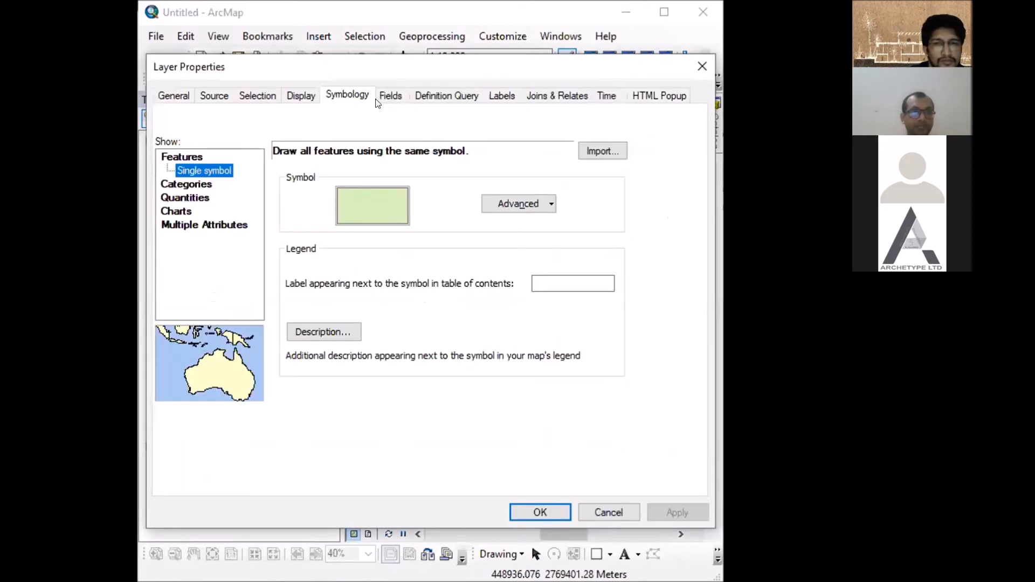
click(198, 185)
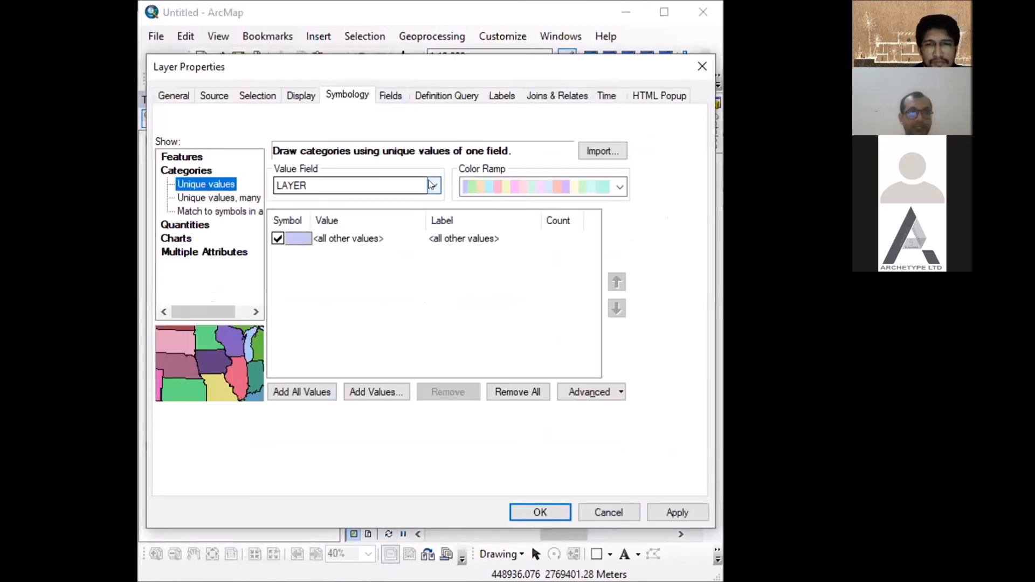
click(432, 186)
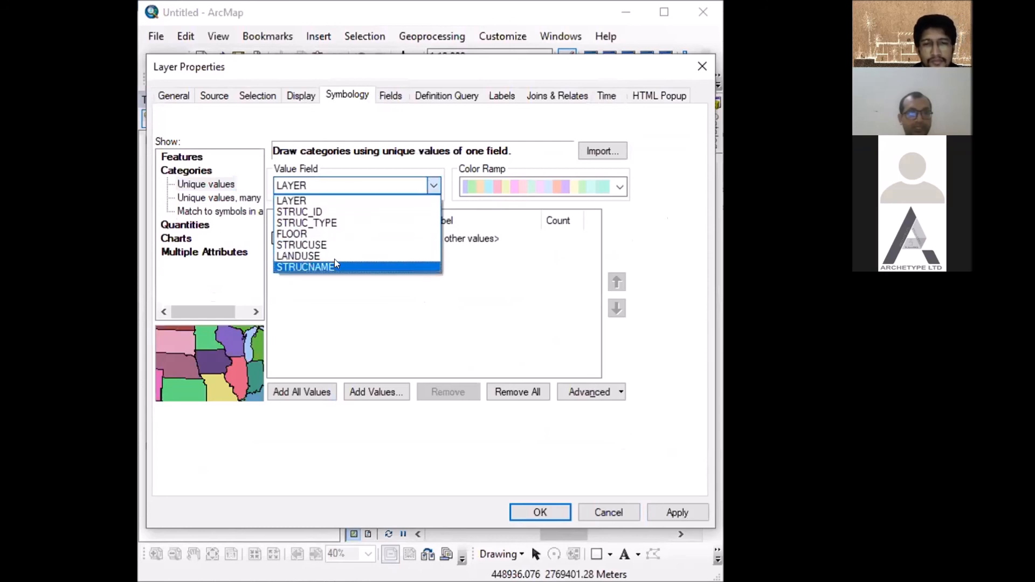
click(324, 245)
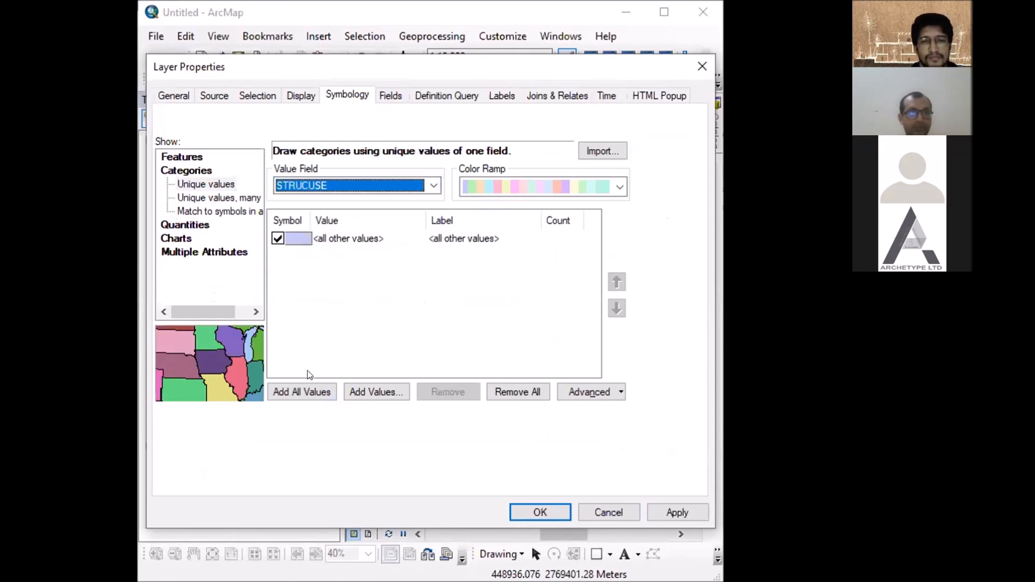
click(301, 386)
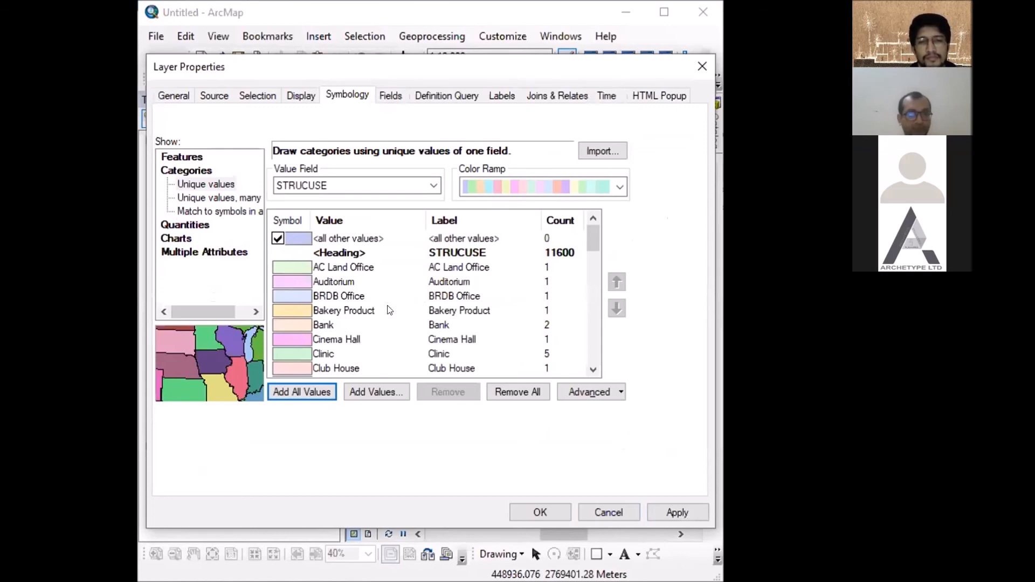
click(527, 513)
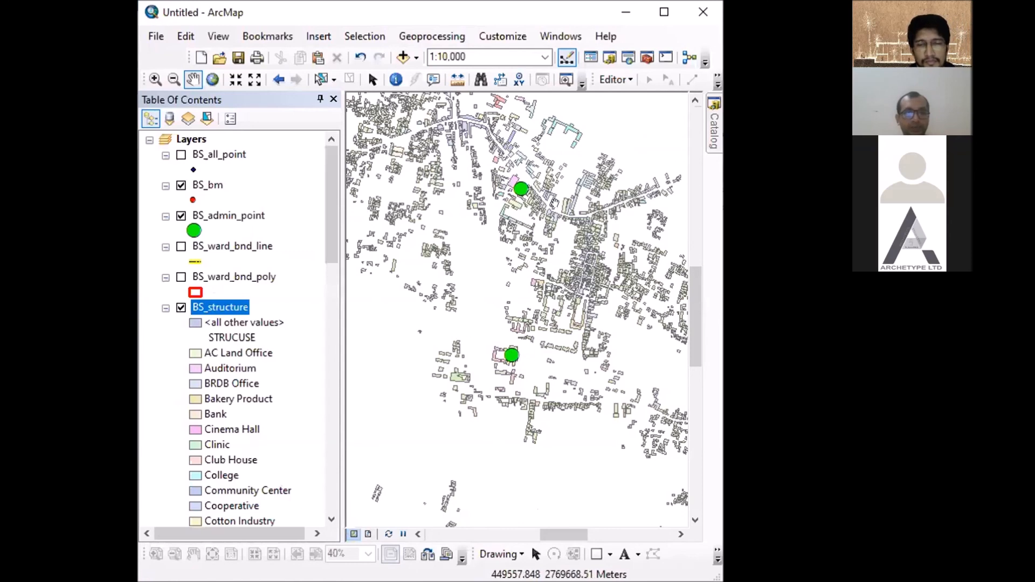
scroll(501, 204, up, 2)
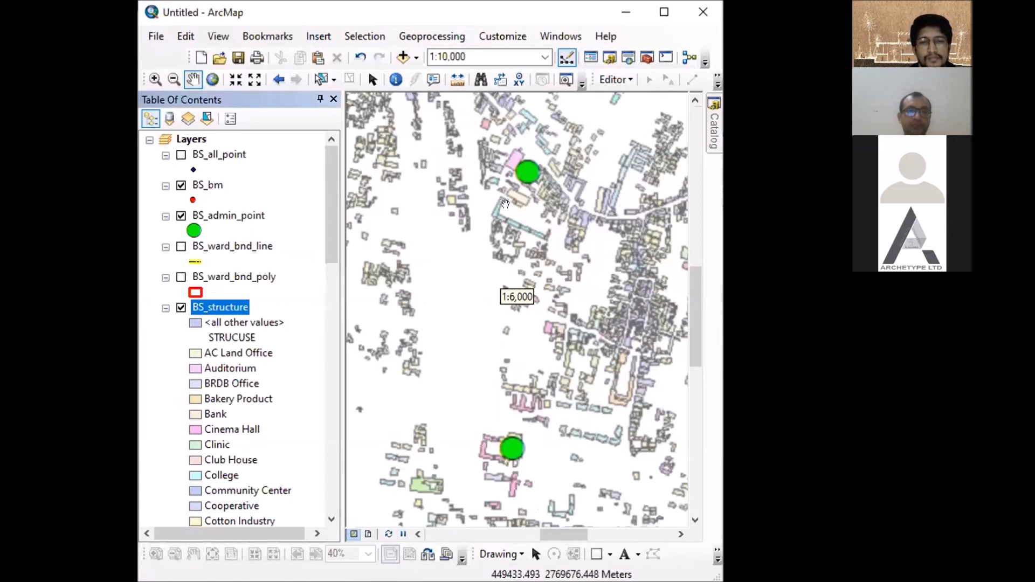
scroll(512, 204, down, 2)
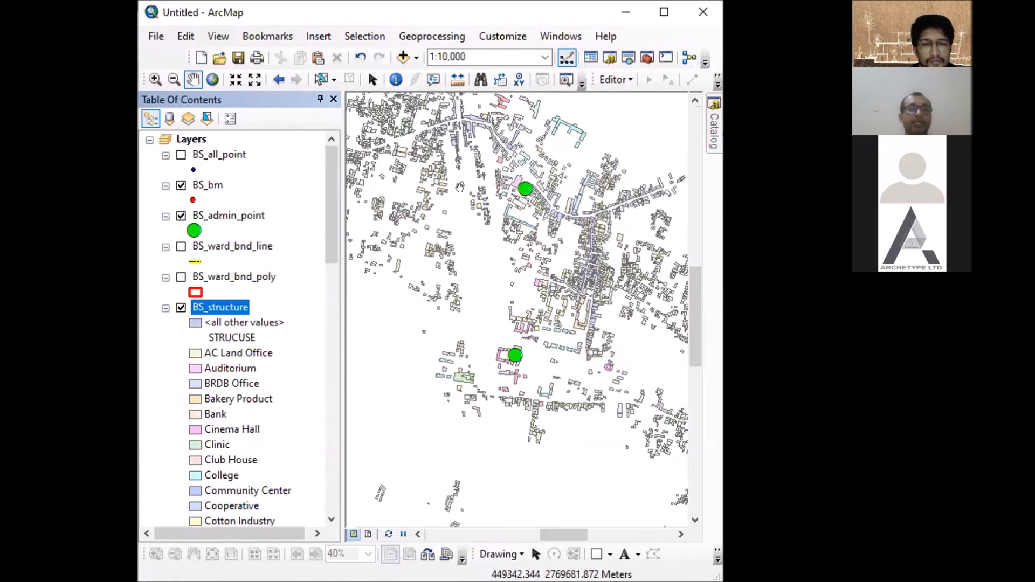
- Add the OpenStreetMap basemap to the Layers data frame
click(415, 58)
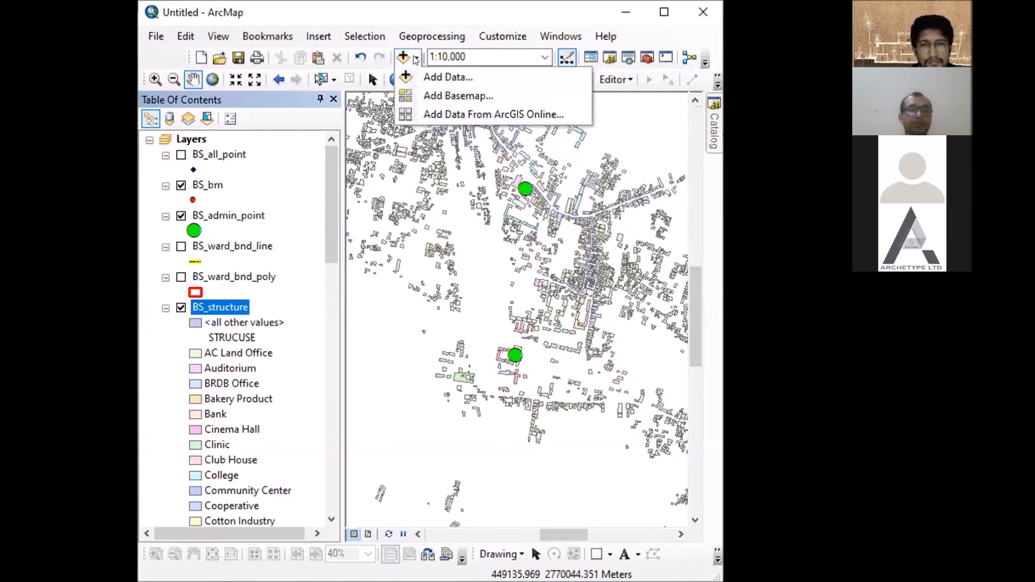
click(415, 58)
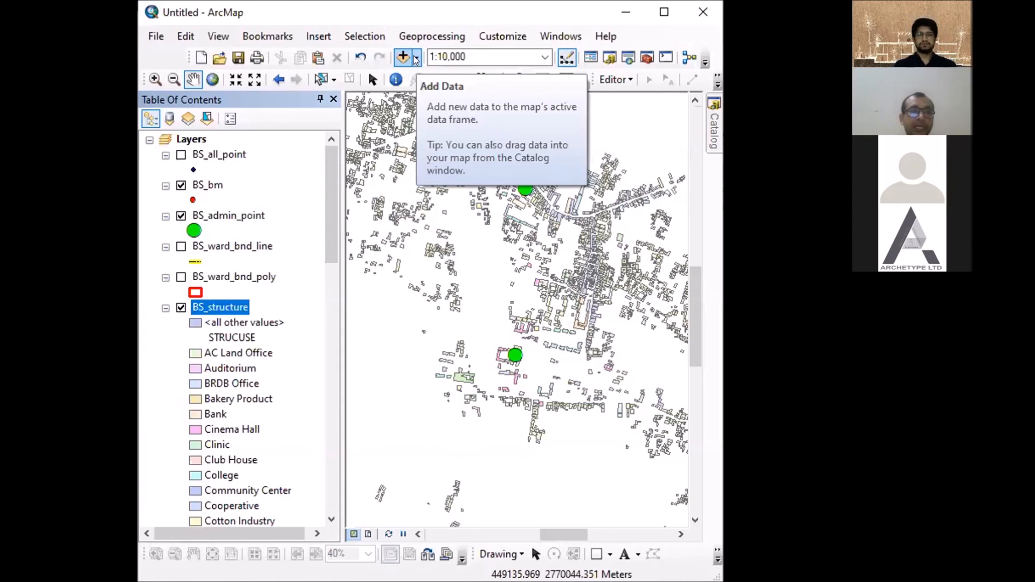
click(415, 58)
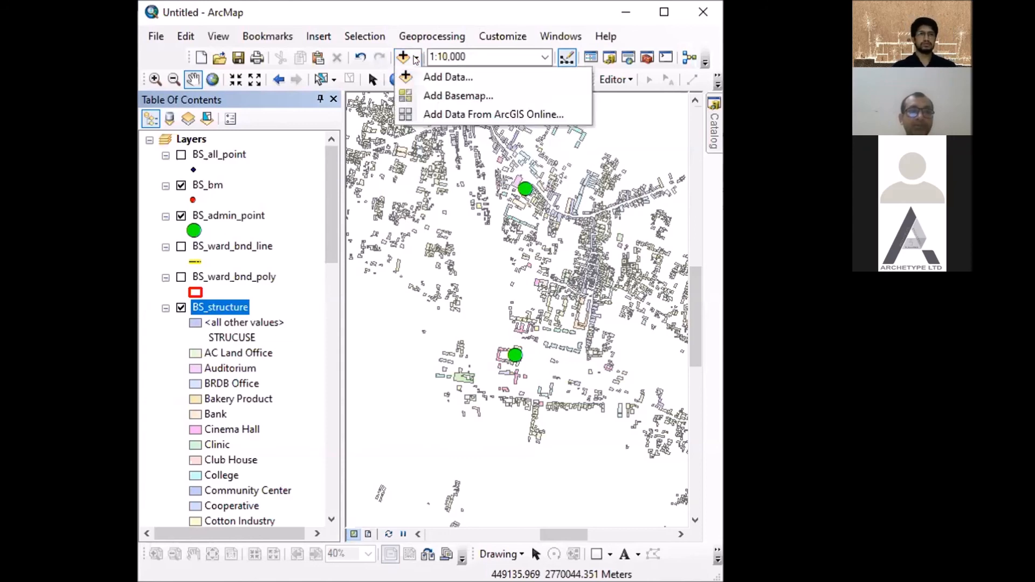
click(431, 96)
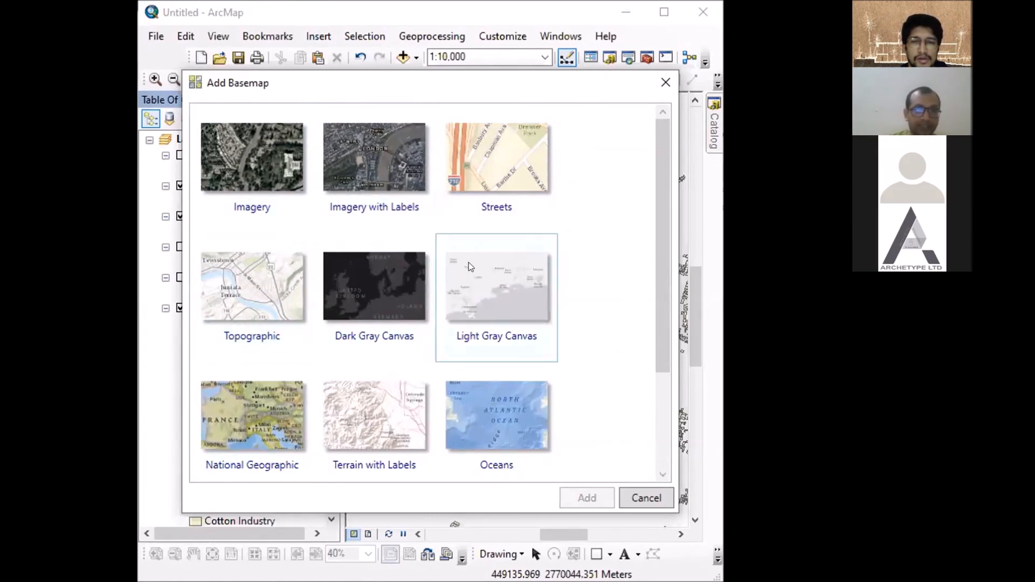
scroll(474, 267, down, 3)
scroll(479, 272, down, 1)
click(265, 422)
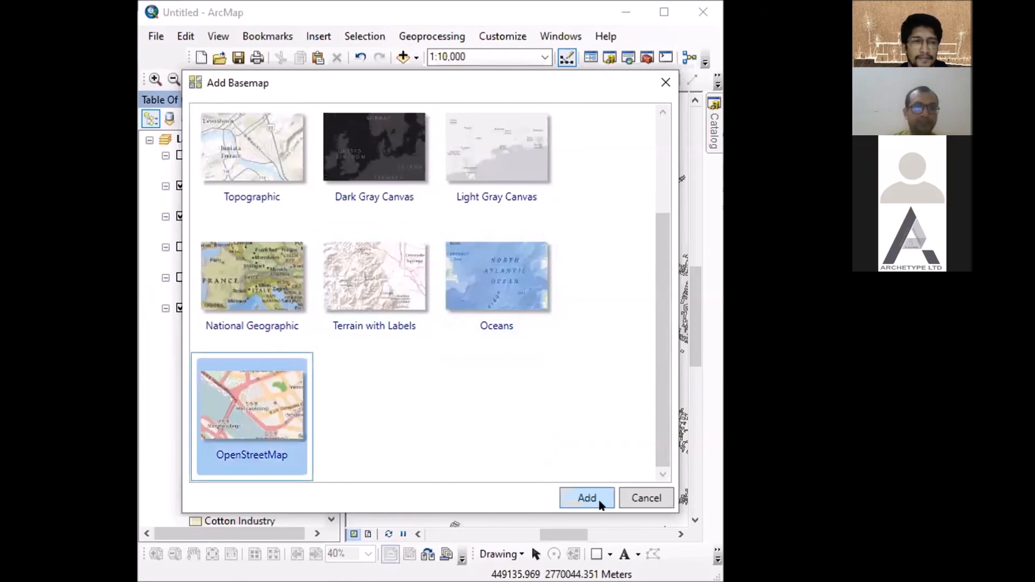
click(588, 497)
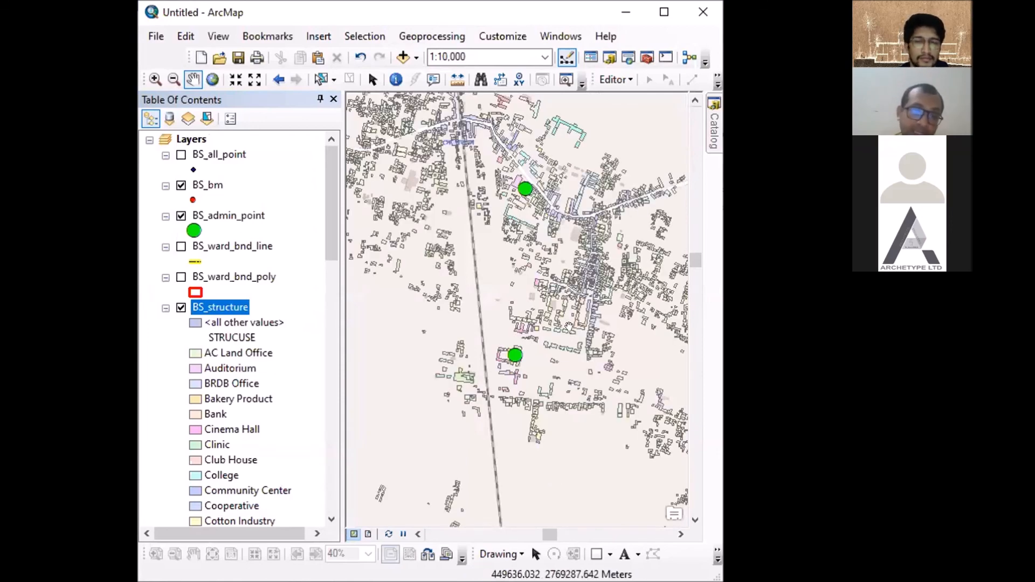
- Examine how the structures and admin points line up with the OpenStreetMap basemap at scales from 1:15,000 to 1:60,000
scroll(546, 224, up, 2)
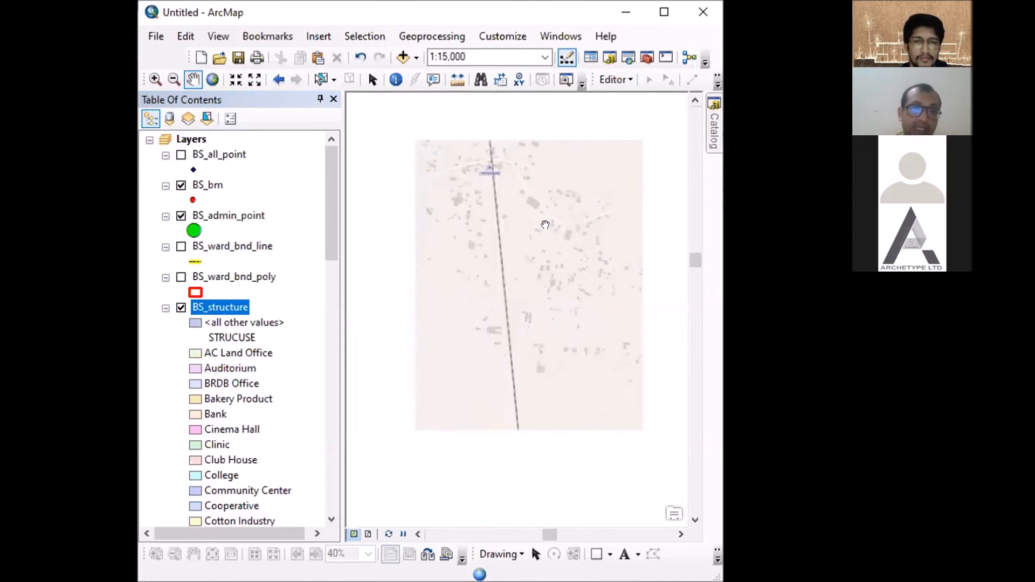
scroll(545, 226, up, 1)
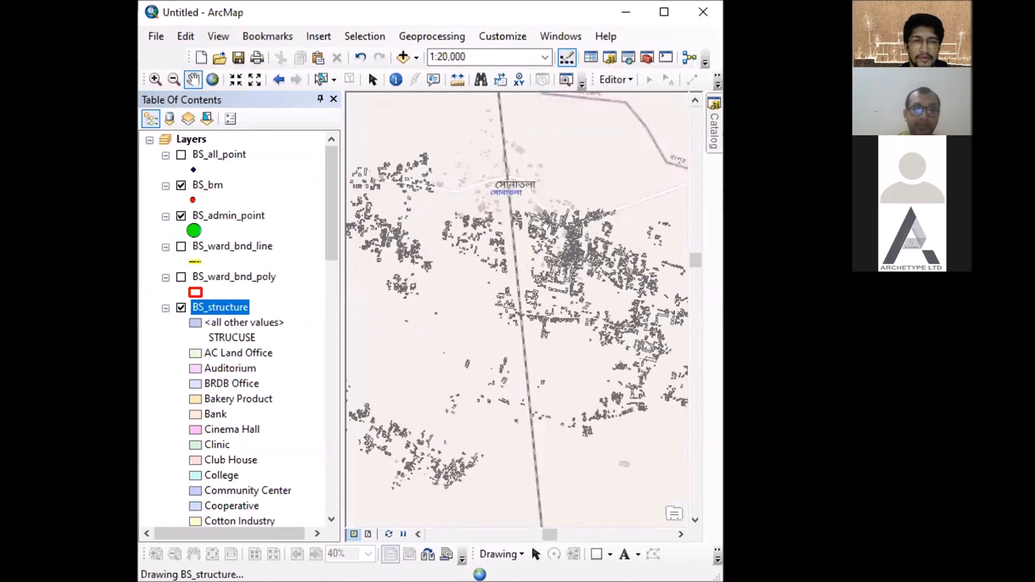
scroll(545, 226, down, 1)
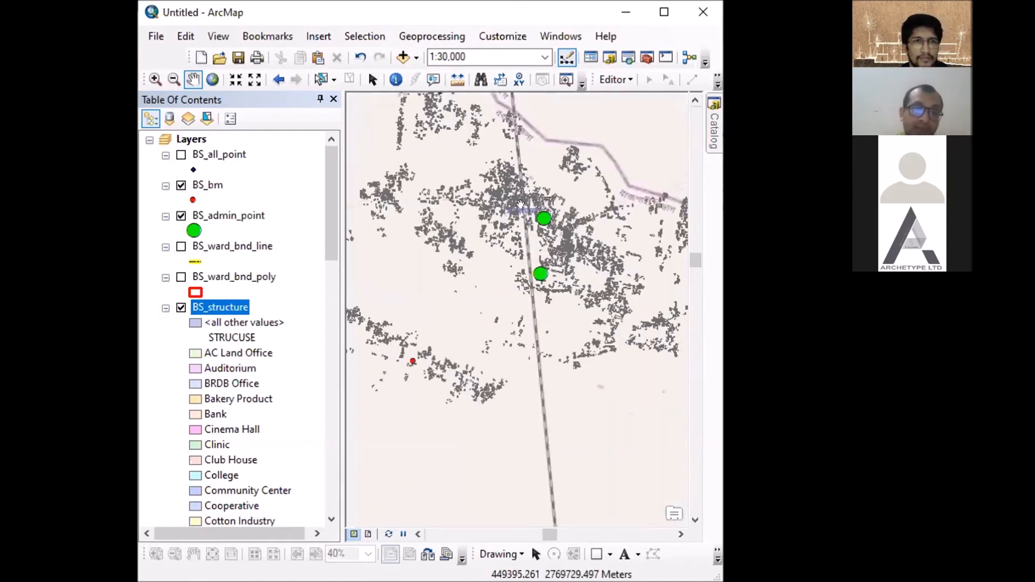
scroll(519, 202, up, 2)
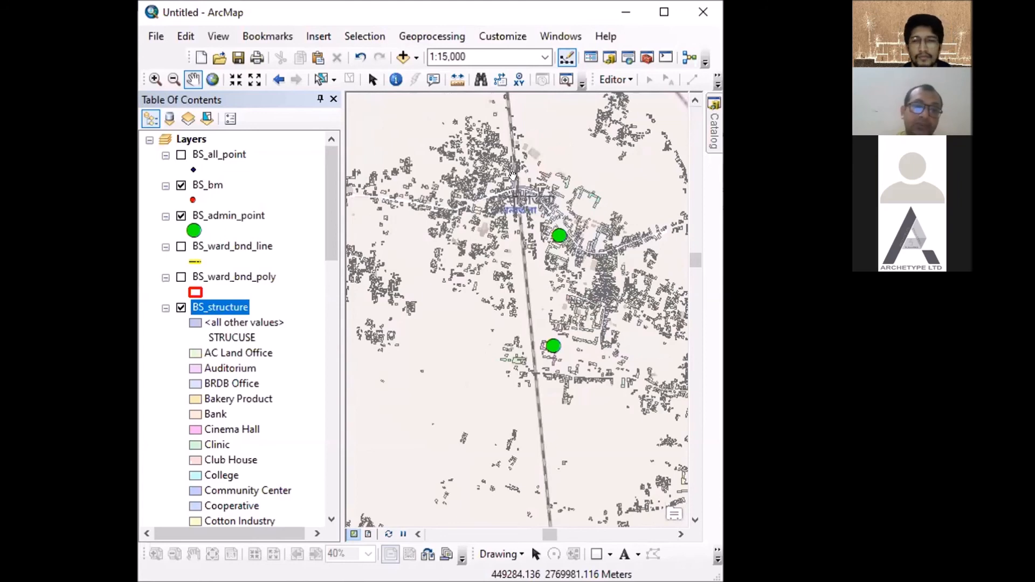
scroll(516, 185, up, 1)
scroll(518, 189, down, 6)
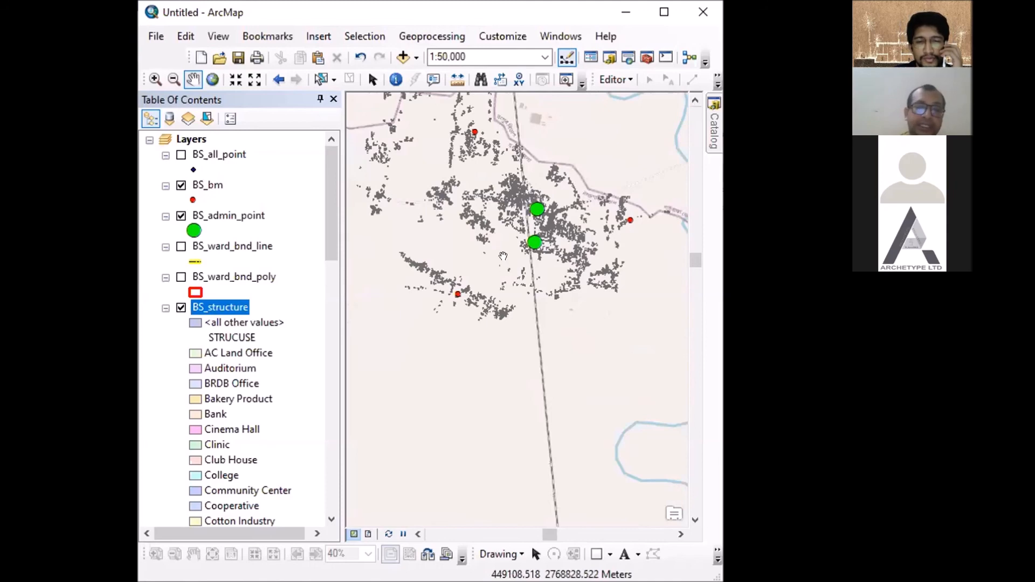
scroll(536, 242, up, 2)
scroll(541, 246, down, 1)
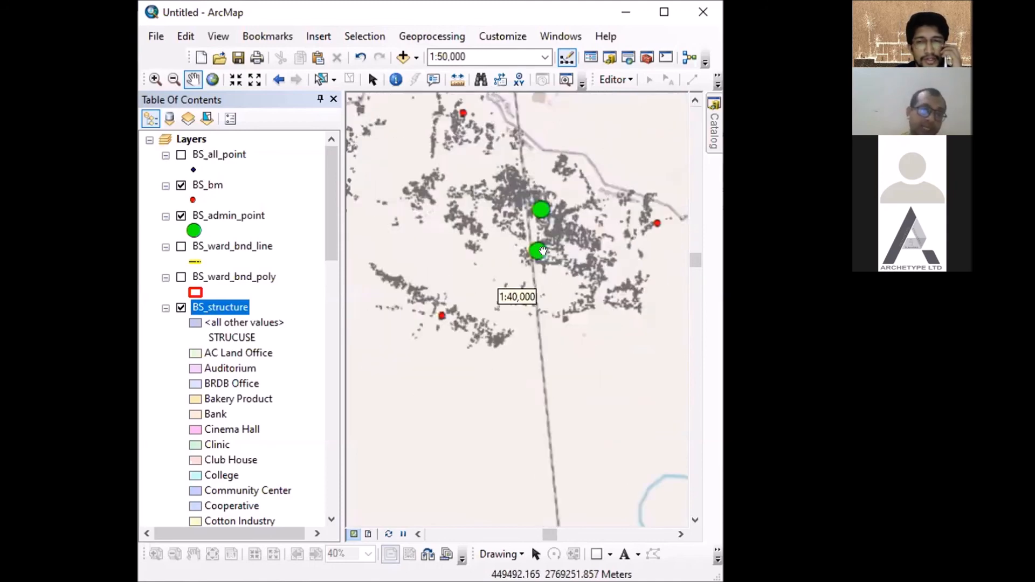
scroll(534, 251, down, 1)
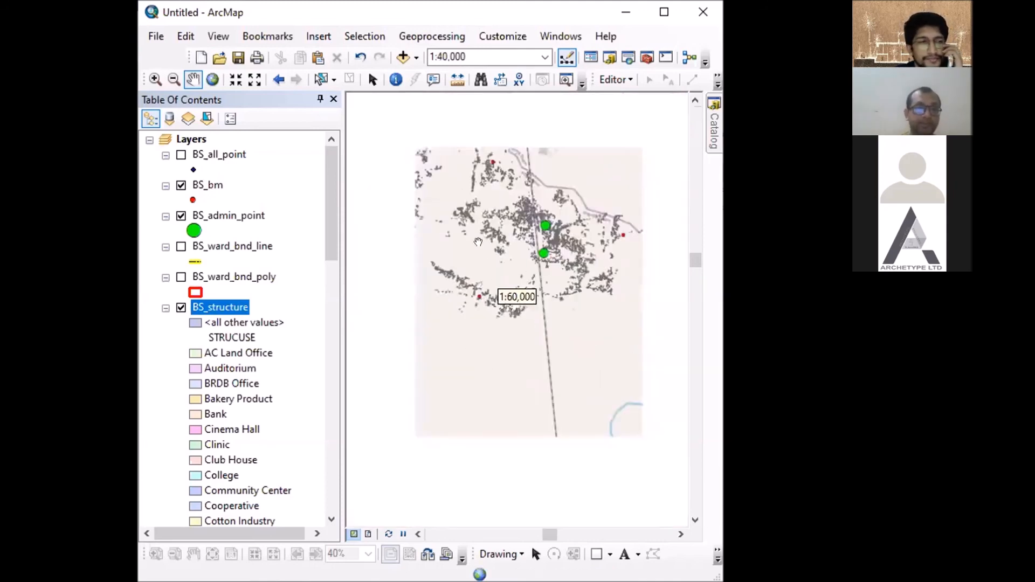
- Collapse the BS_structure legend and turn off the Basemap group together with its OpenStreetMap layer
click(165, 307)
click(182, 415)
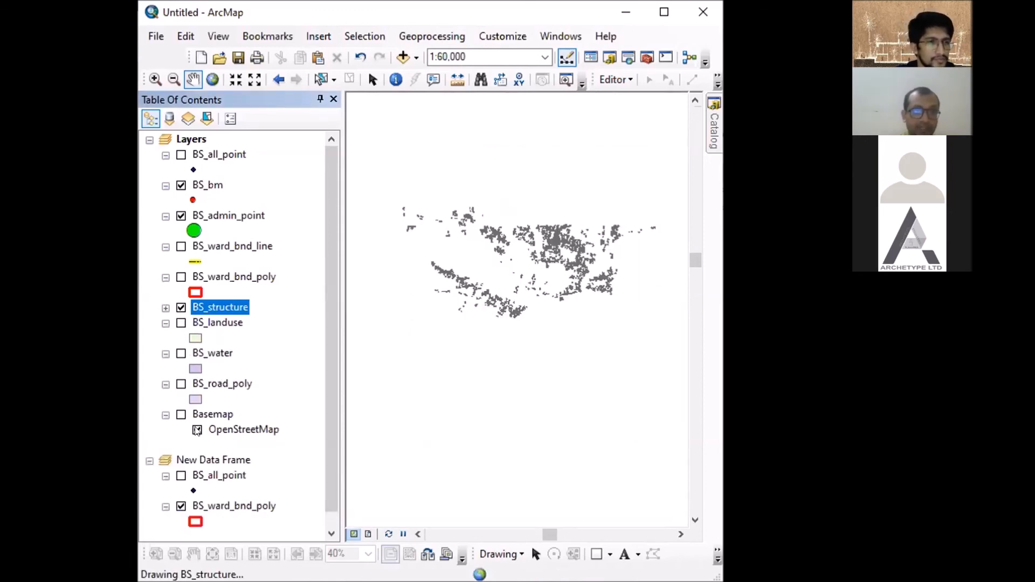
click(198, 429)
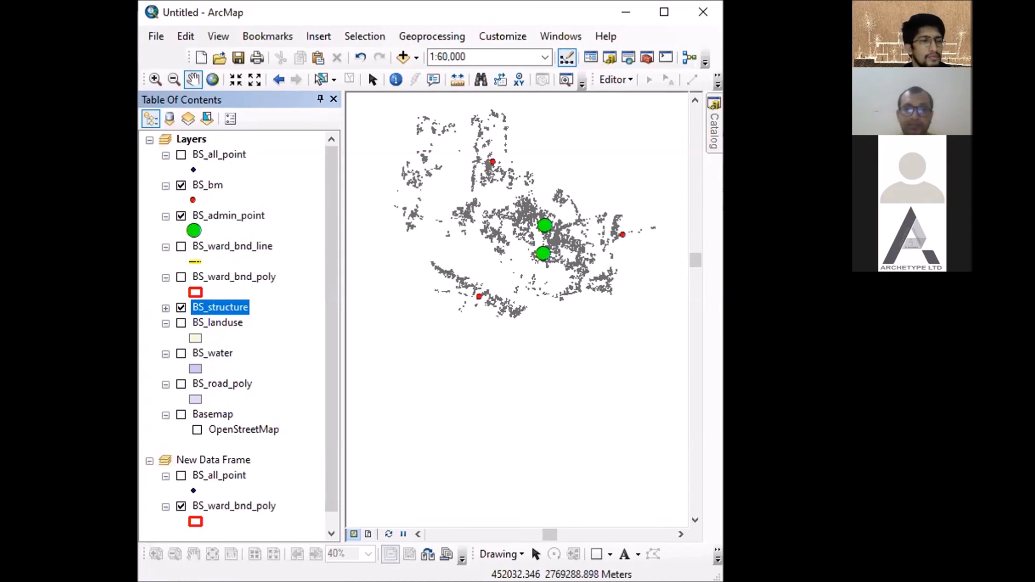
- Hide the BS_bm, BS_admin_point and BS_structure layers in the Layers data frame
click(181, 185)
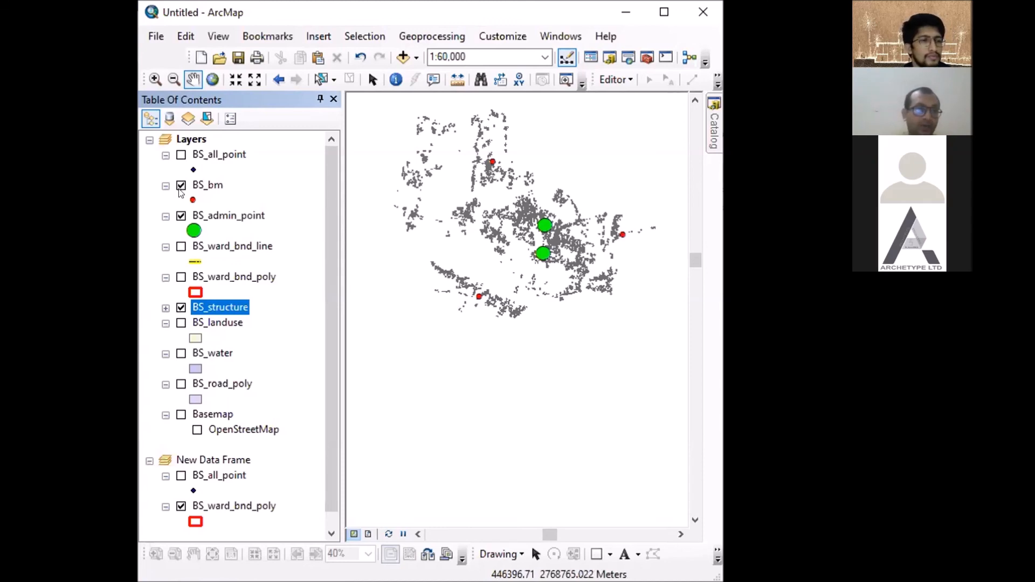
click(182, 216)
click(181, 308)
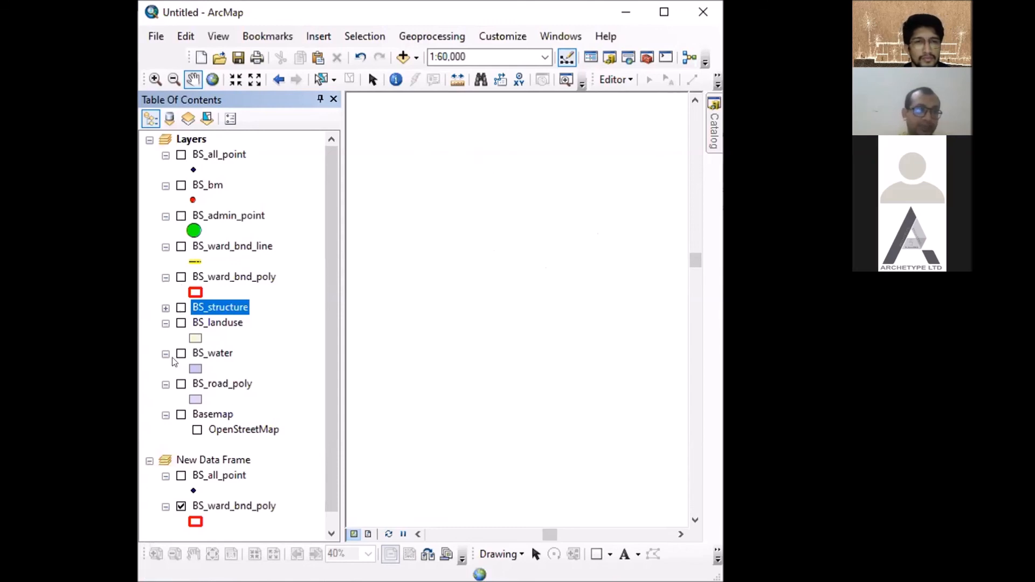
- Turn all layers of the Layers data frame on at once and off again together
ctrl+click(181, 156)
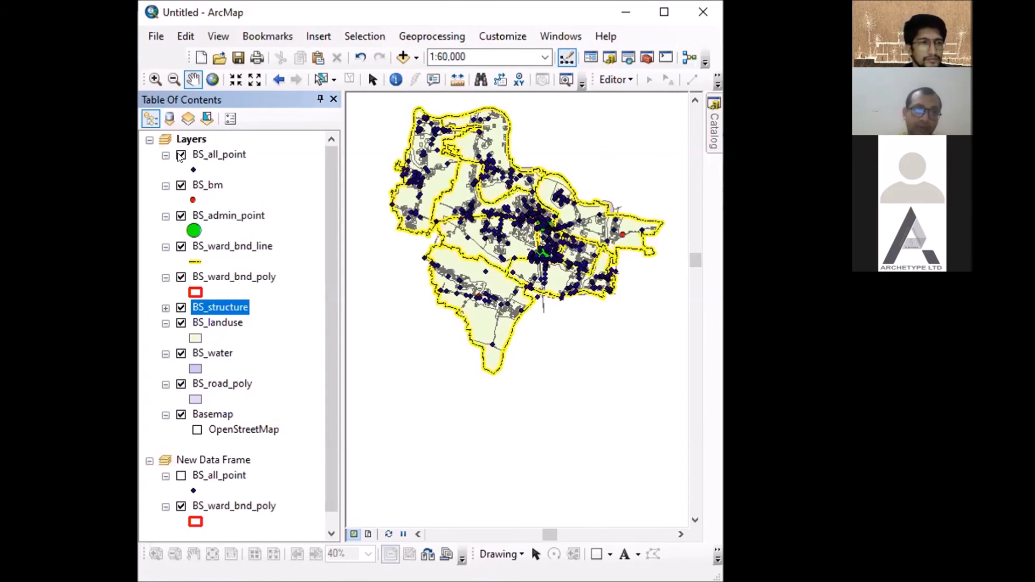
ctrl+click(180, 157)
ctrl+click(180, 155)
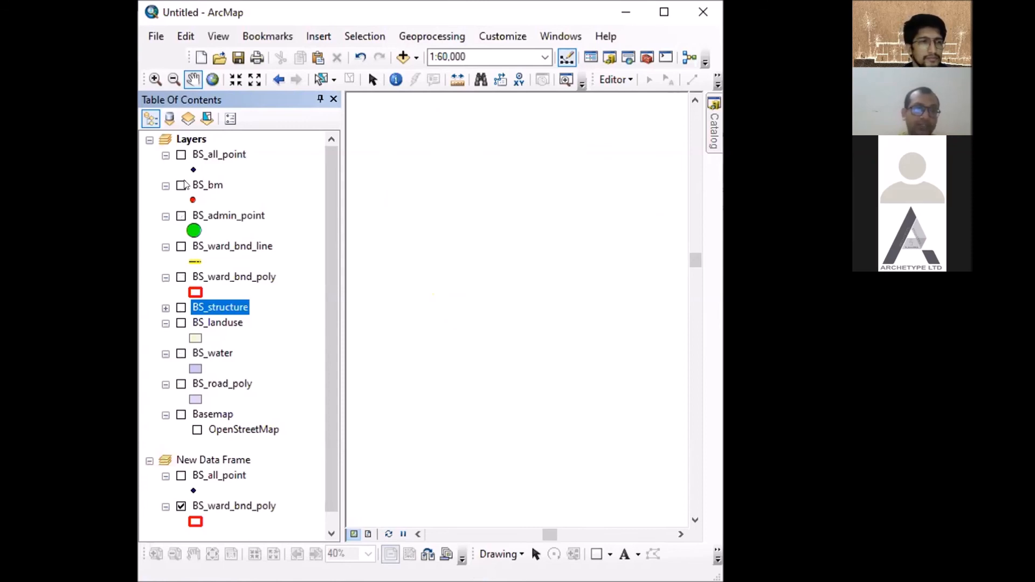
- Show only BS_all_point, BS_bm and BS_ward_bnd_line for a comparison, and hide these layers again
click(180, 155)
click(181, 185)
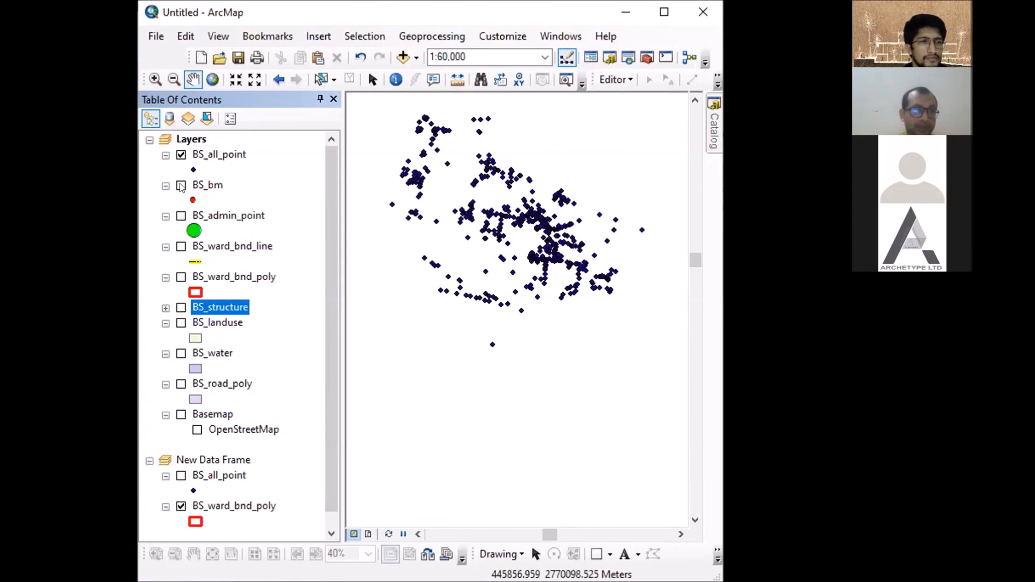
click(181, 248)
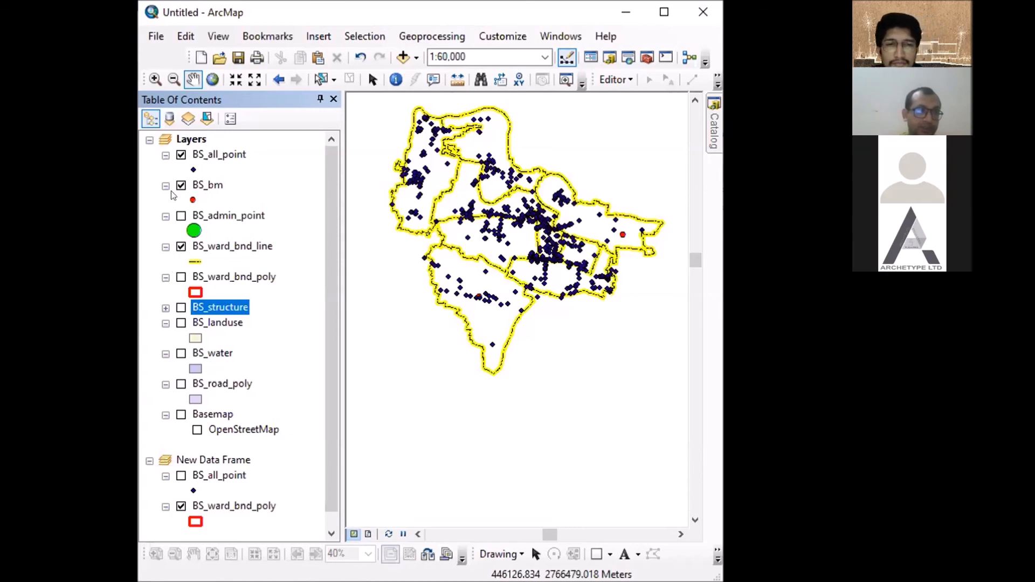
click(181, 247)
click(181, 185)
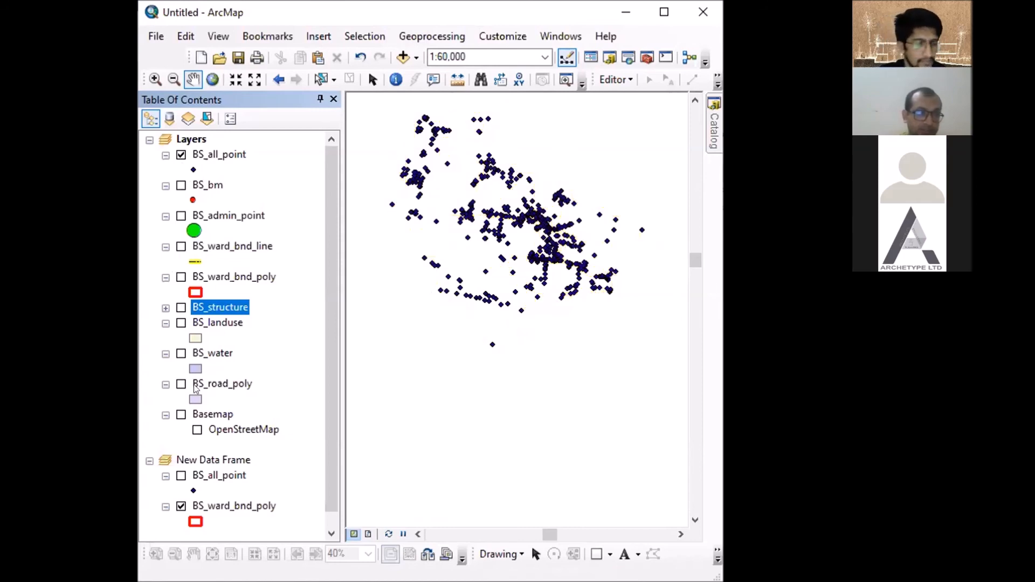
- Show BS_structure, open its attribute table and place the table beside the map
click(181, 307)
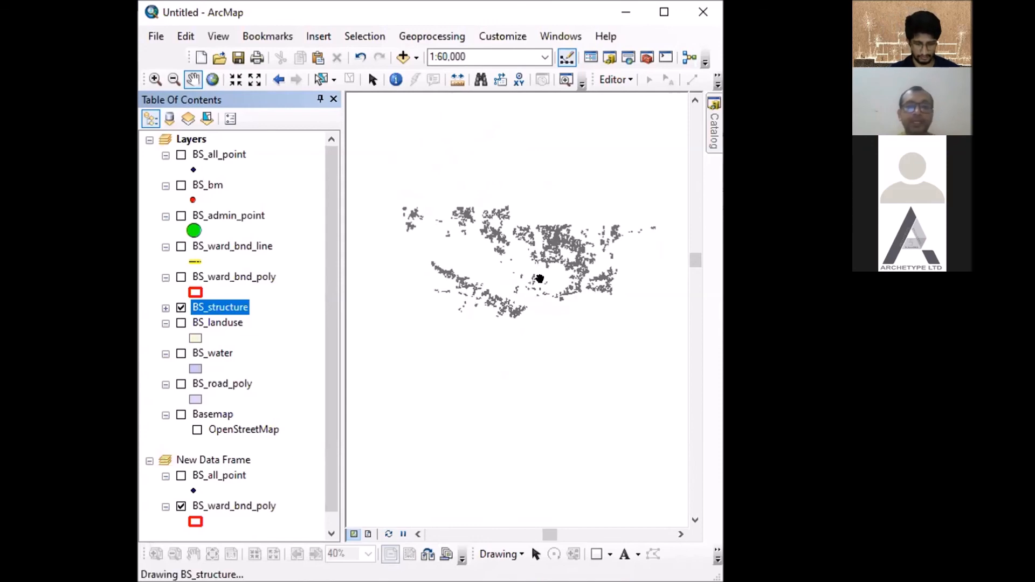
right_click(228, 309)
click(320, 47)
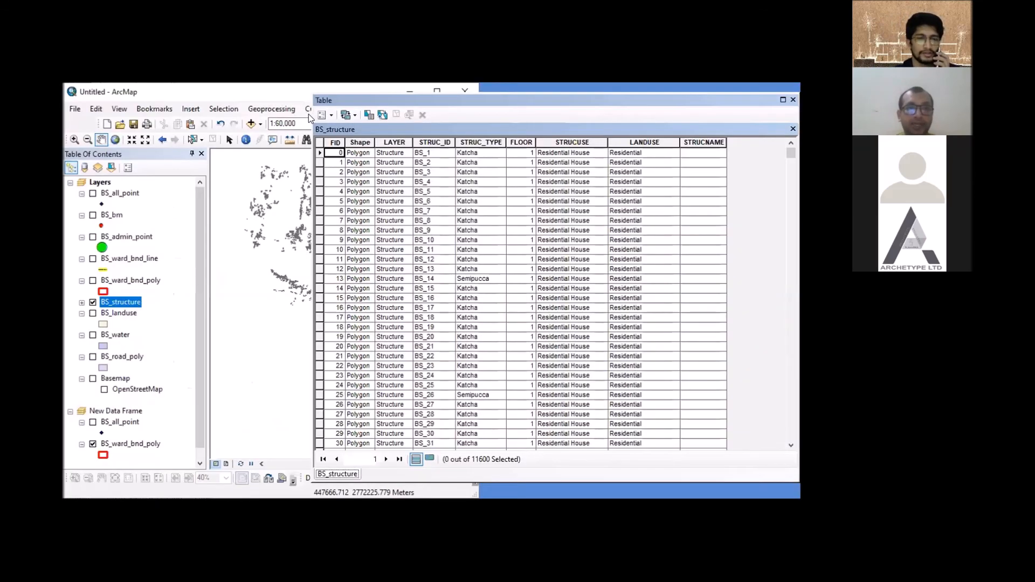
drag(310, 113, 492, 194)
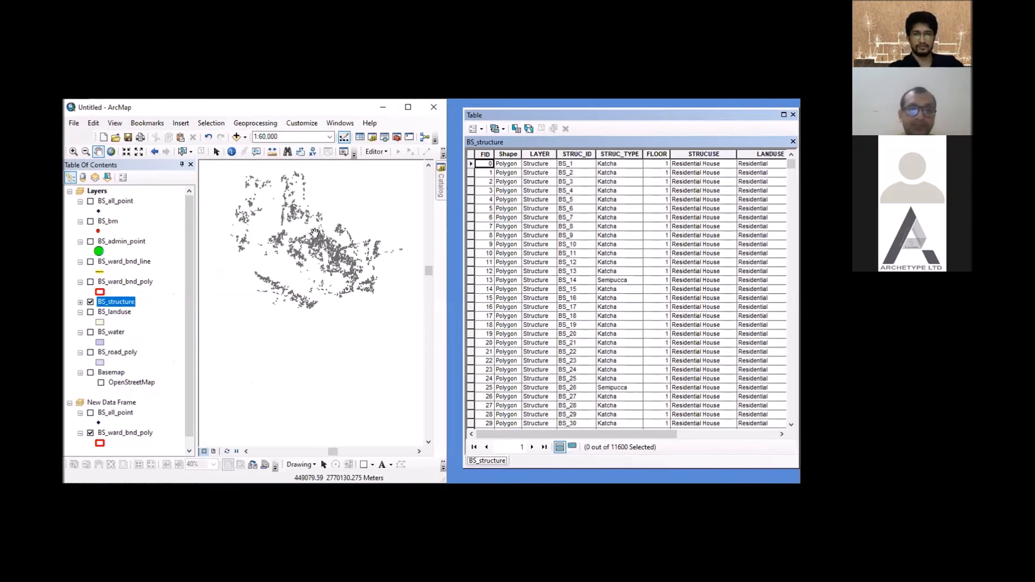
- Zoom to 1:15,000 and select the dense central cluster of structures with a selection rectangle
scroll(315, 233, up, 4)
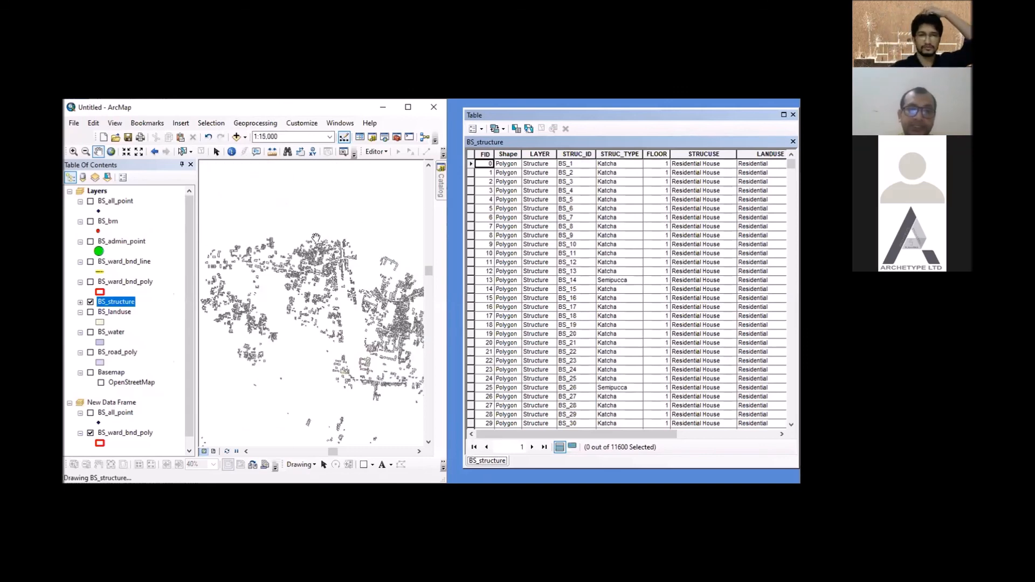
click(189, 152)
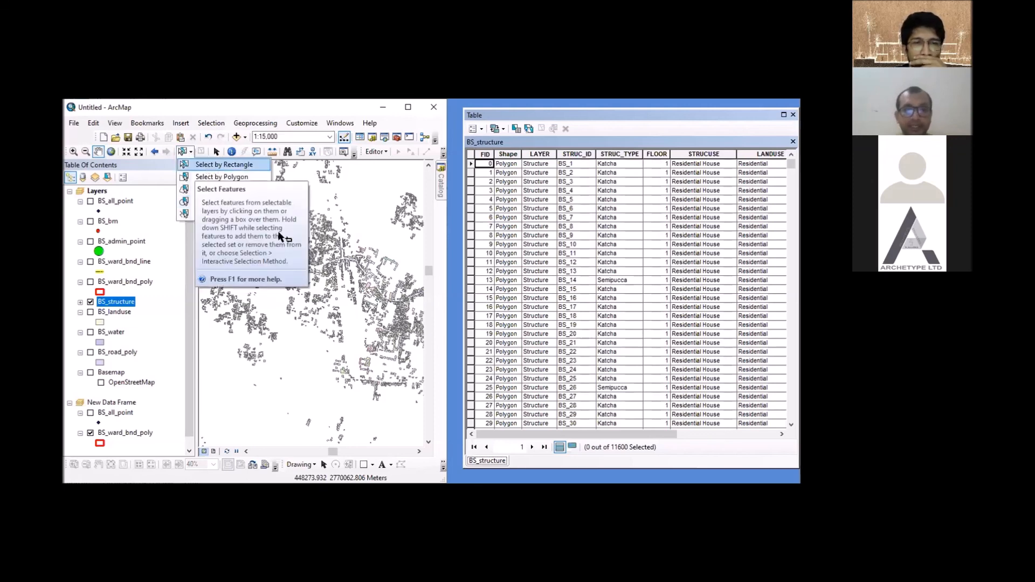
drag(323, 263, 355, 282)
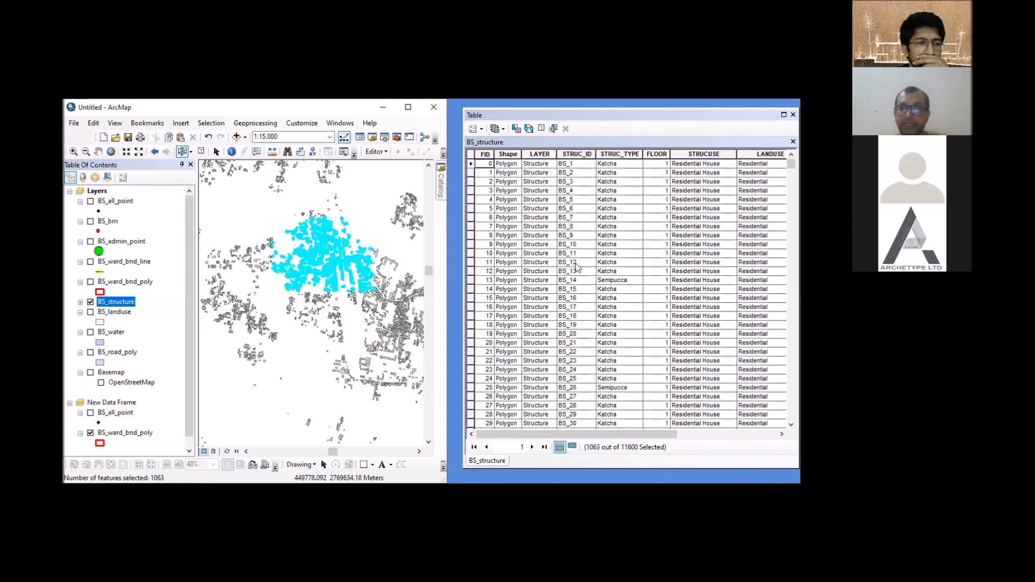
- Look through the BS_structure table for the highlighted rows, restrict it to the selected records and review them
scroll(706, 240, down, 16)
scroll(788, 167, down, 16)
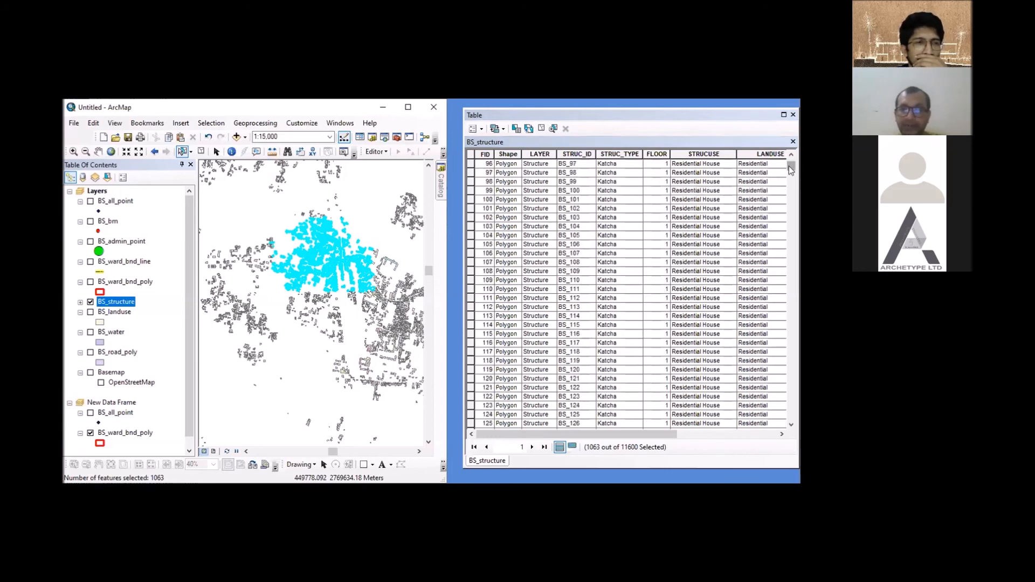
drag(788, 166, 791, 314)
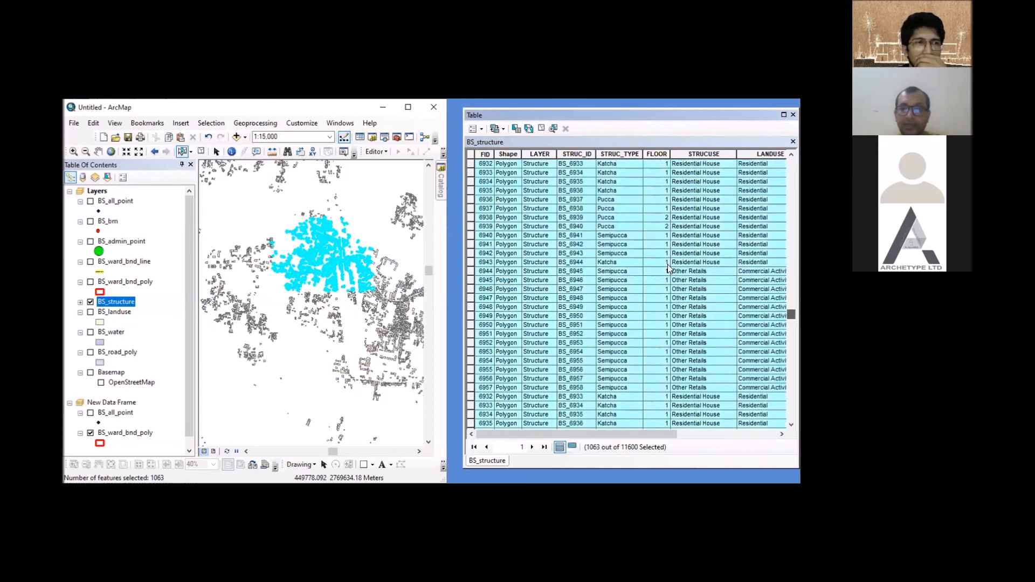
drag(788, 306, 792, 323)
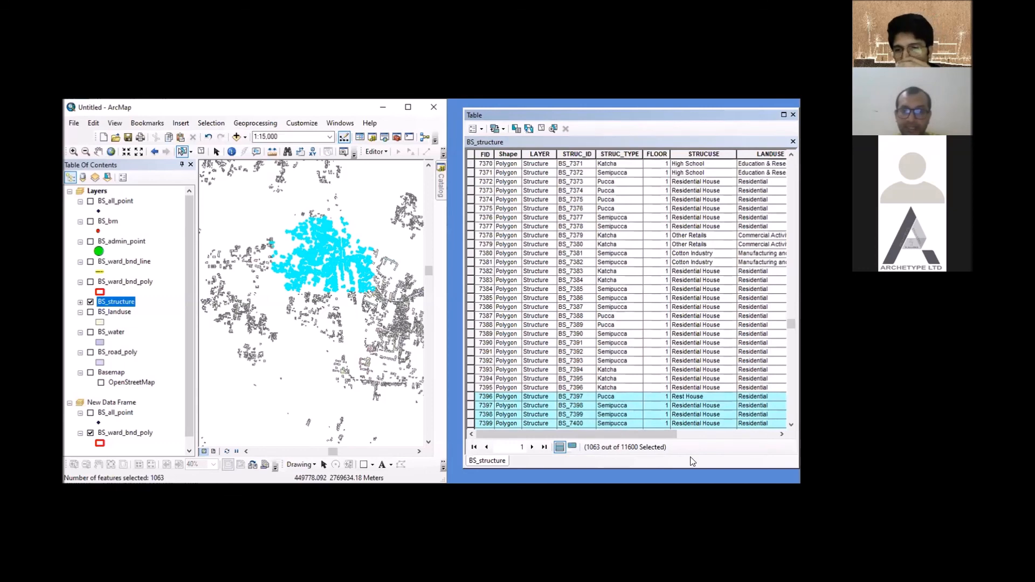
click(572, 447)
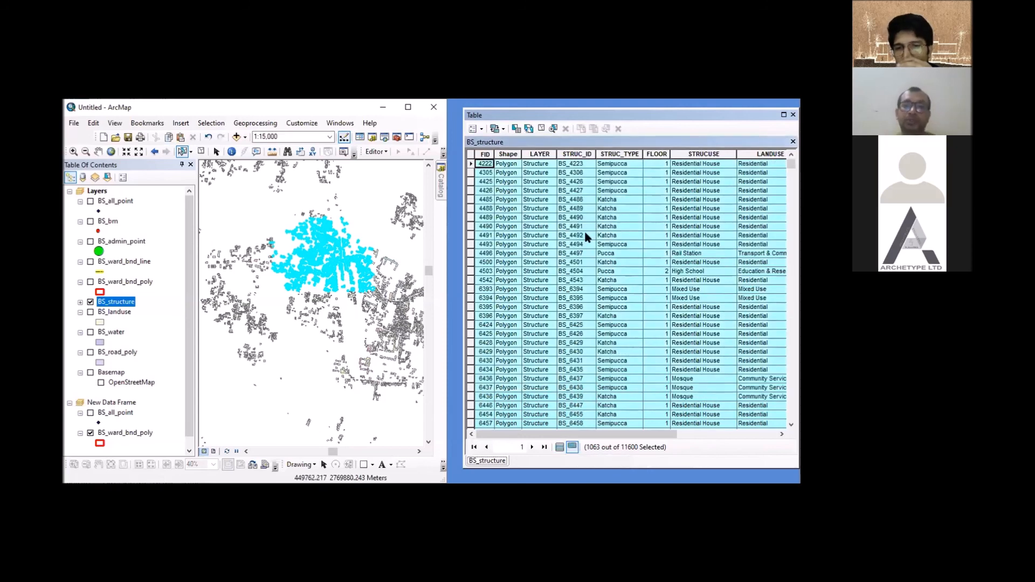
scroll(586, 237, down, 3)
scroll(582, 261, down, 3)
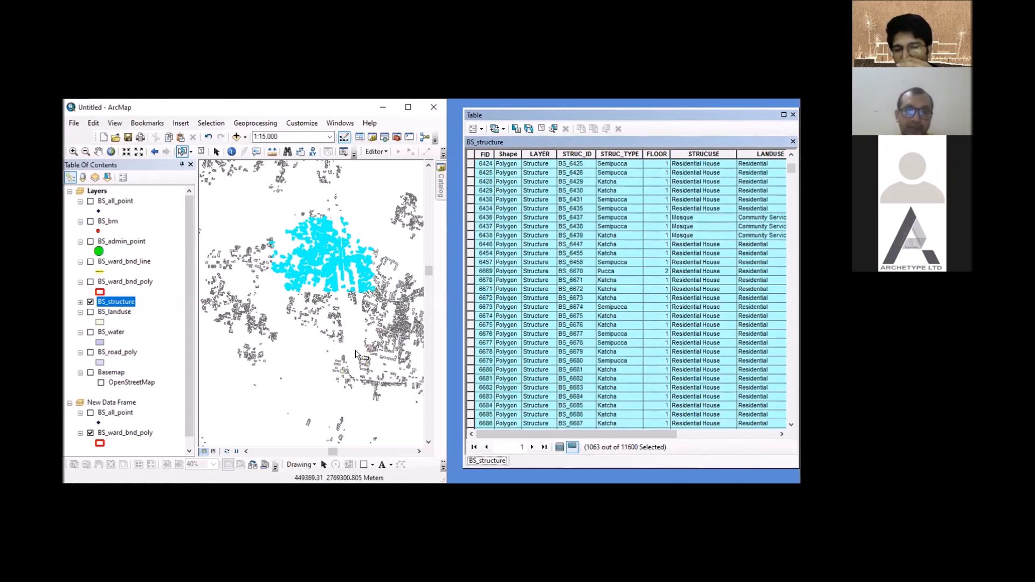
- Select the small group of government office structures south of the cluster with a rectangle, and close the attribute table
drag(356, 351, 372, 370)
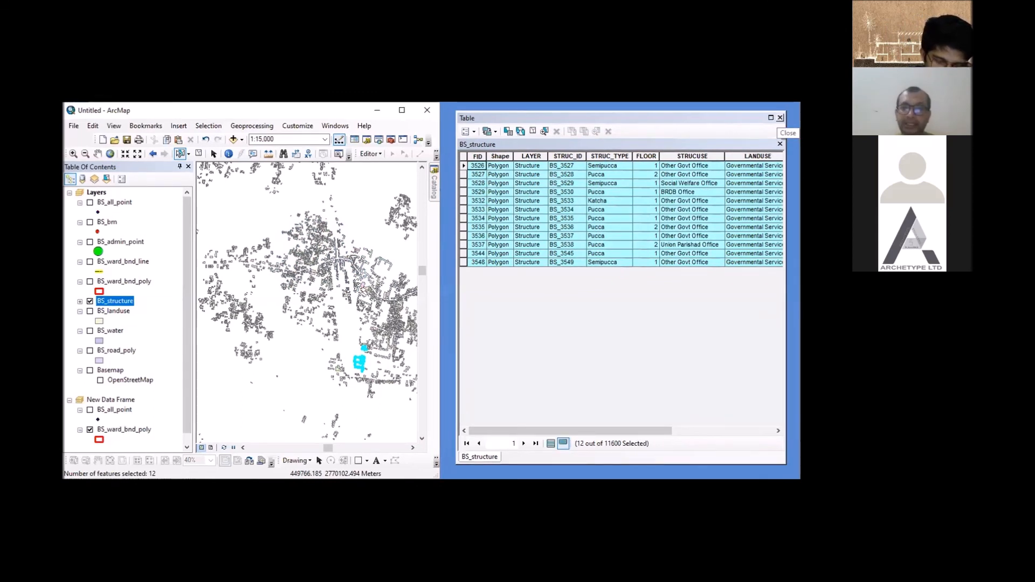
click(780, 118)
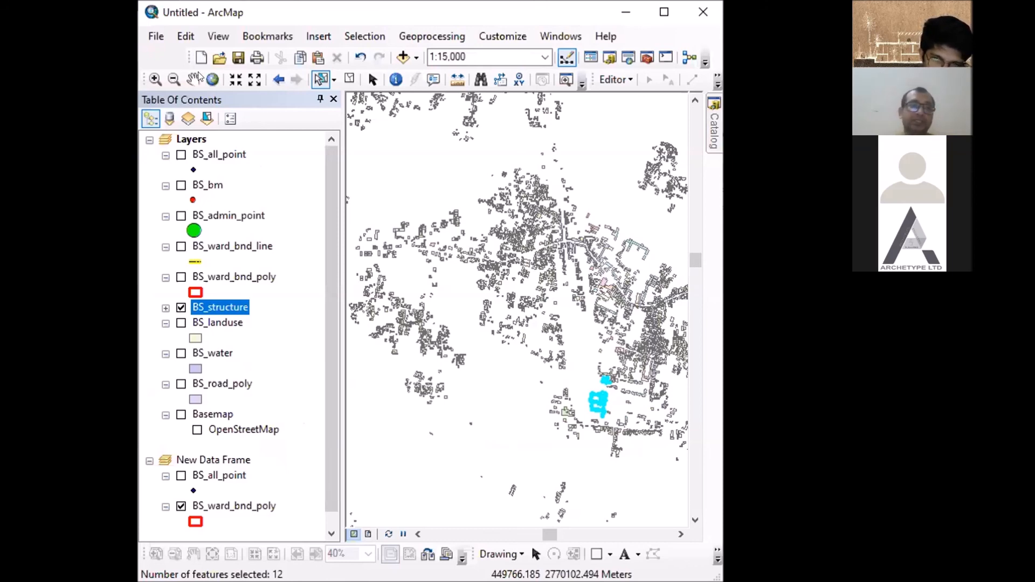
- Save the map document as ABC.mxd in the Existing feature_Sonatala_BUTM folder
click(156, 37)
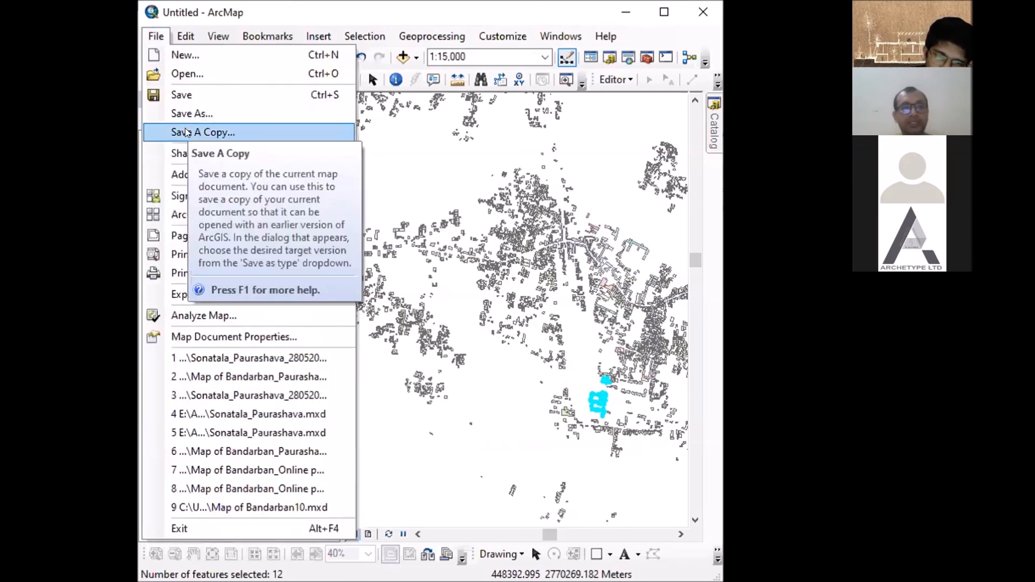
click(174, 90)
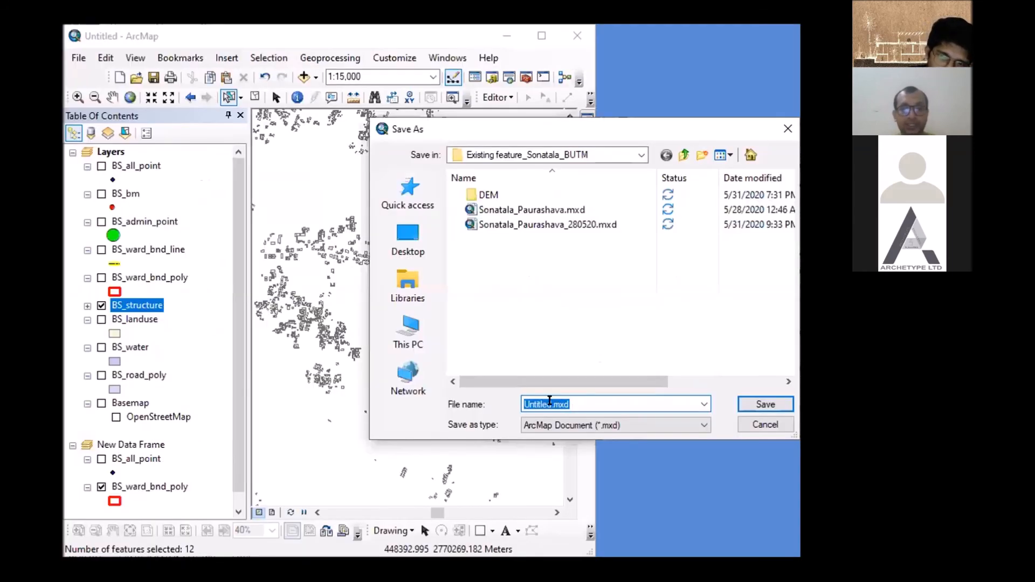
click(550, 404)
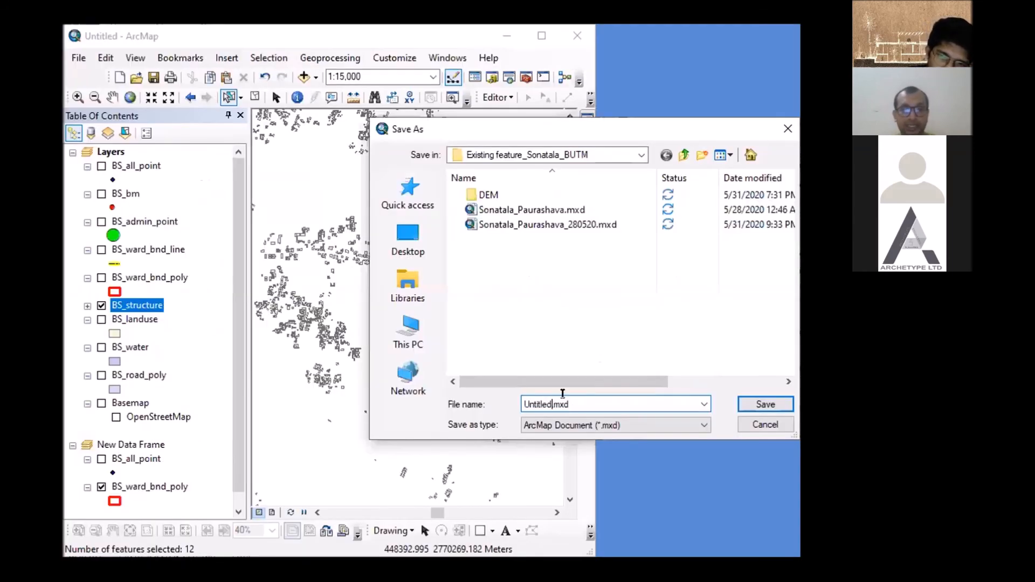
key(BackSpace)
key(BackSpace)
key(BackSpace)
key(BackSpace)
key(BackSpace)
key(BackSpace)
key(BackSpace)
key(BackSpace)
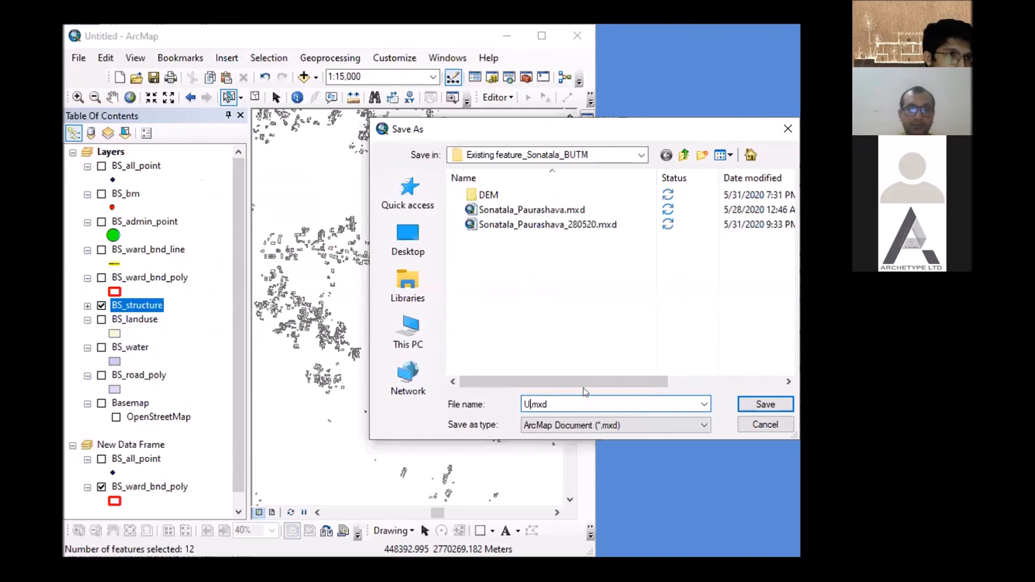
text(ABC)
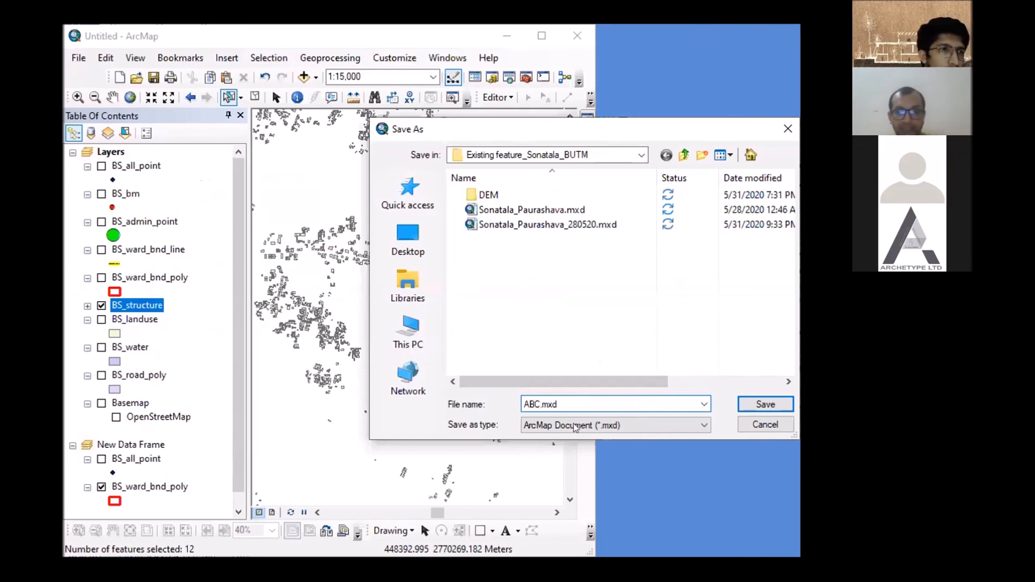
click(750, 403)
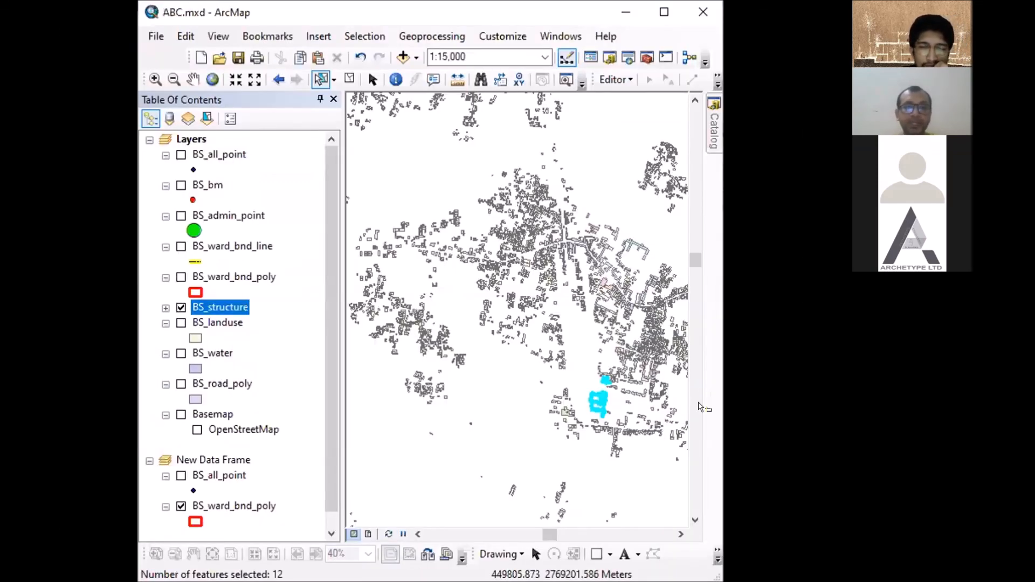
- Save a copy of the map document named ABC1.mxd in the ArcMap 10.0 Document format
click(156, 36)
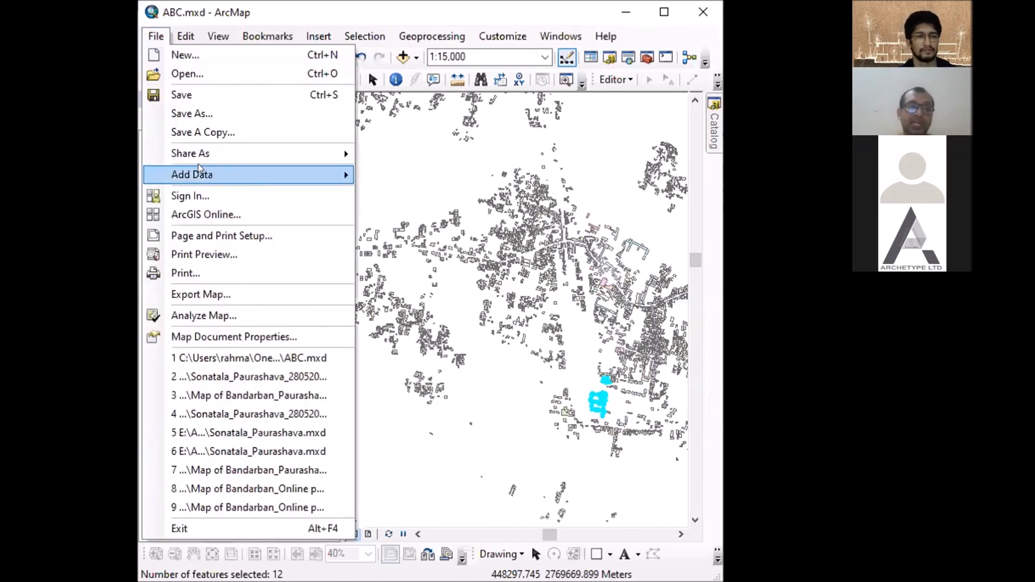
click(210, 132)
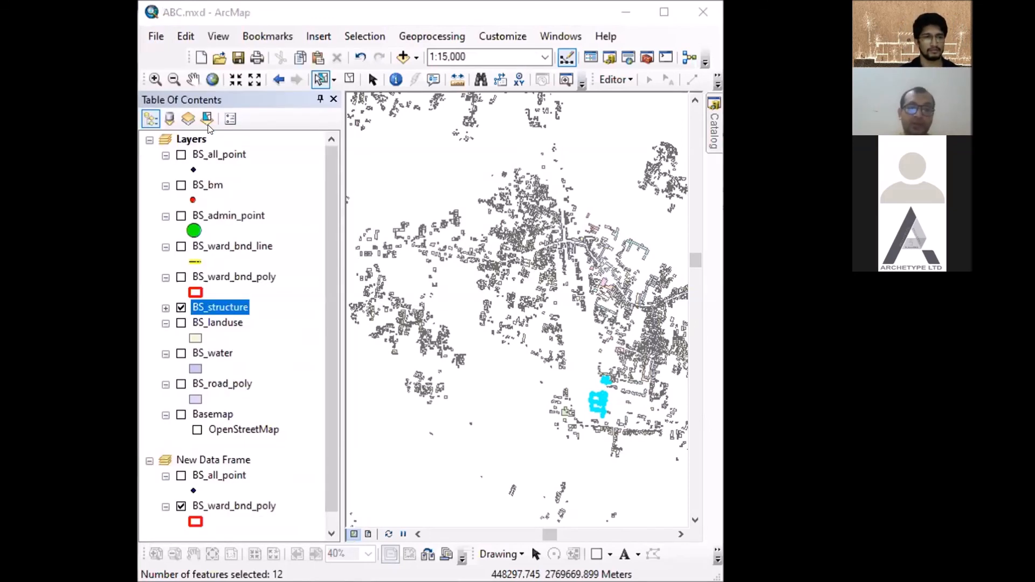
click(385, 428)
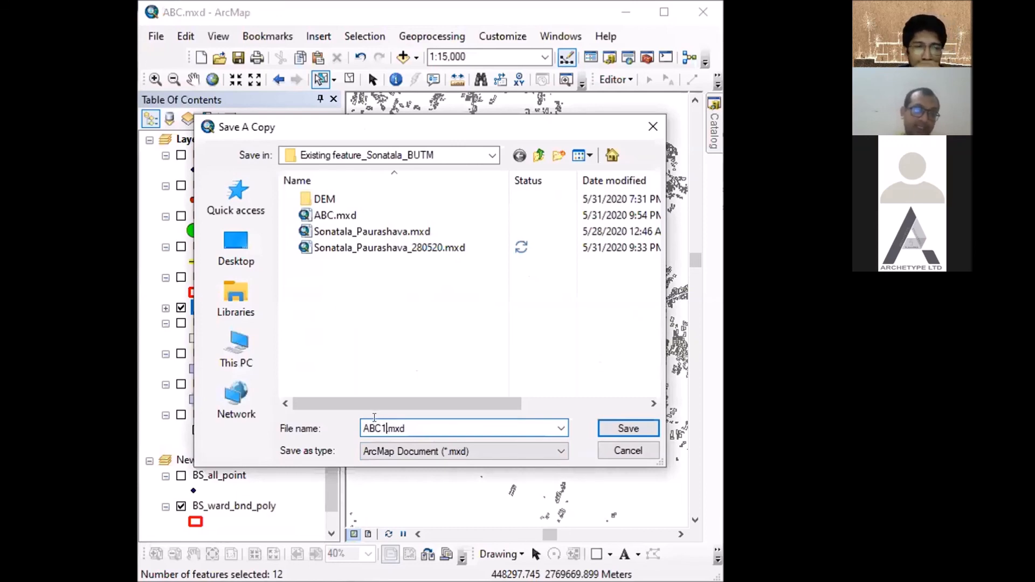
click(397, 452)
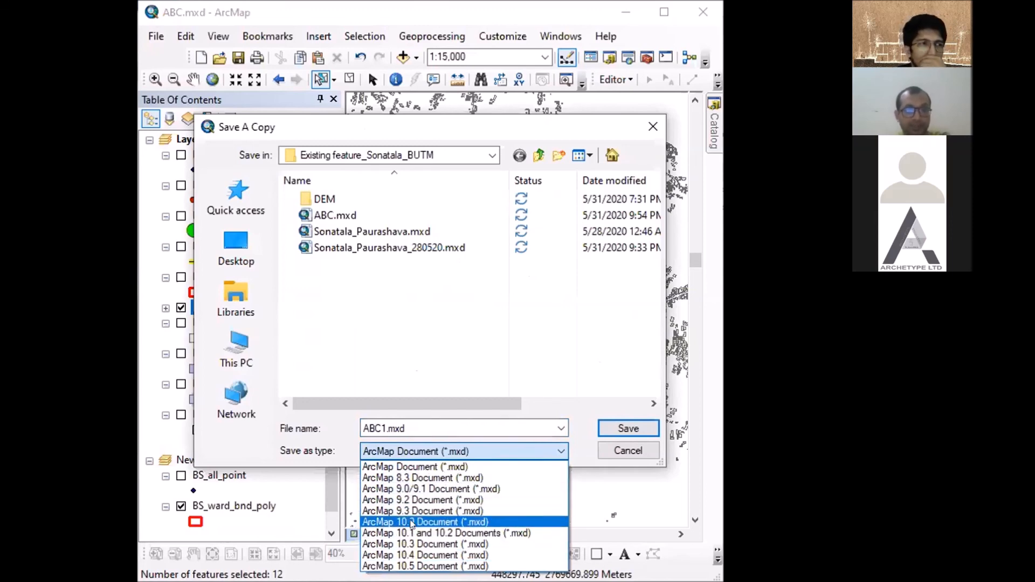
click(411, 522)
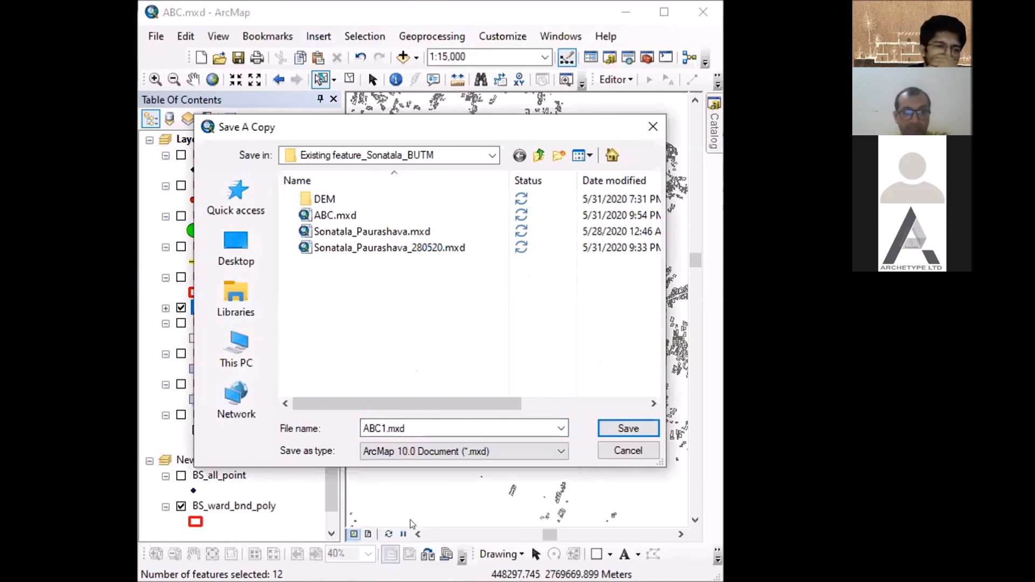
click(623, 430)
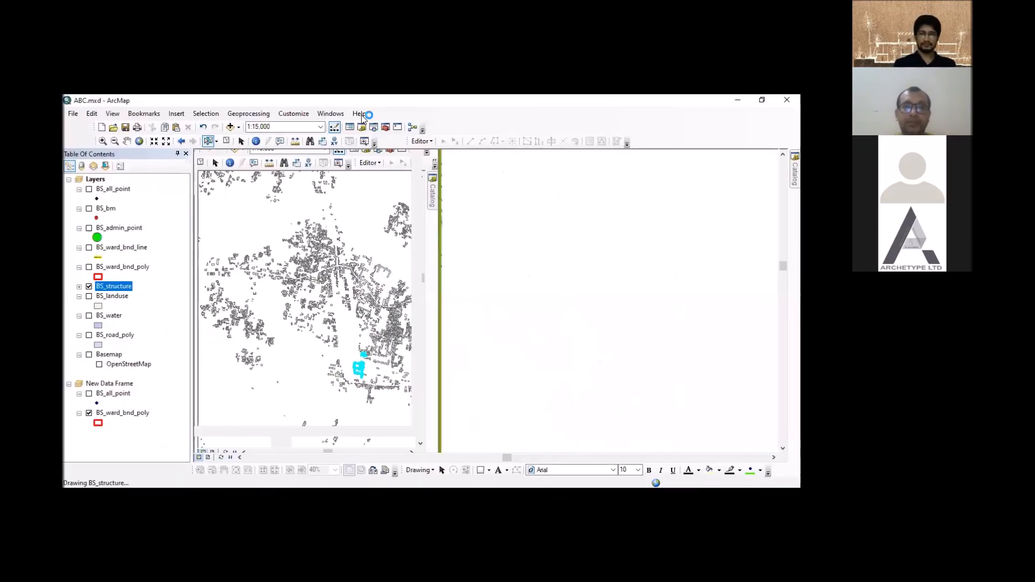
click(361, 114)
click(697, 308)
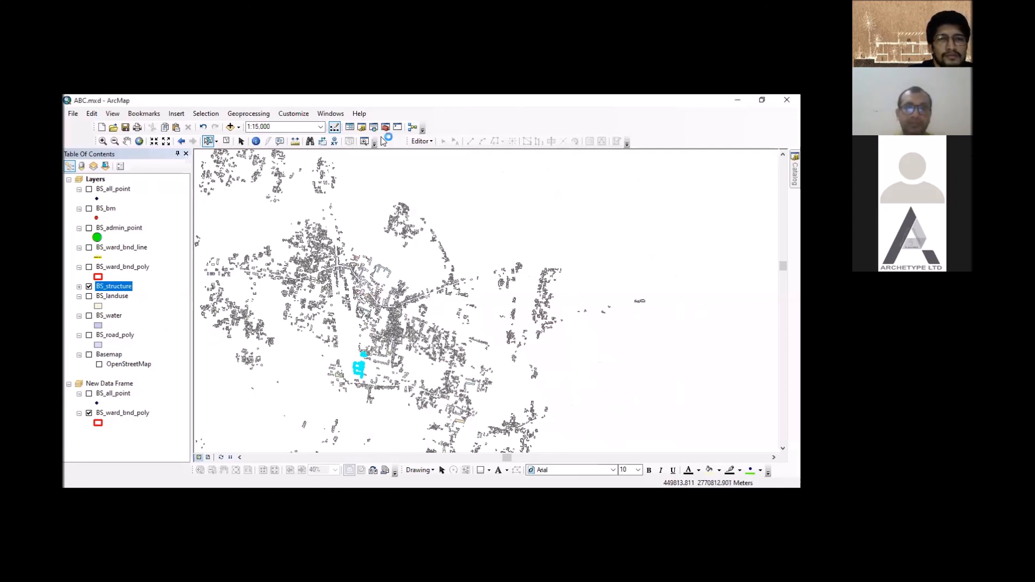
click(359, 114)
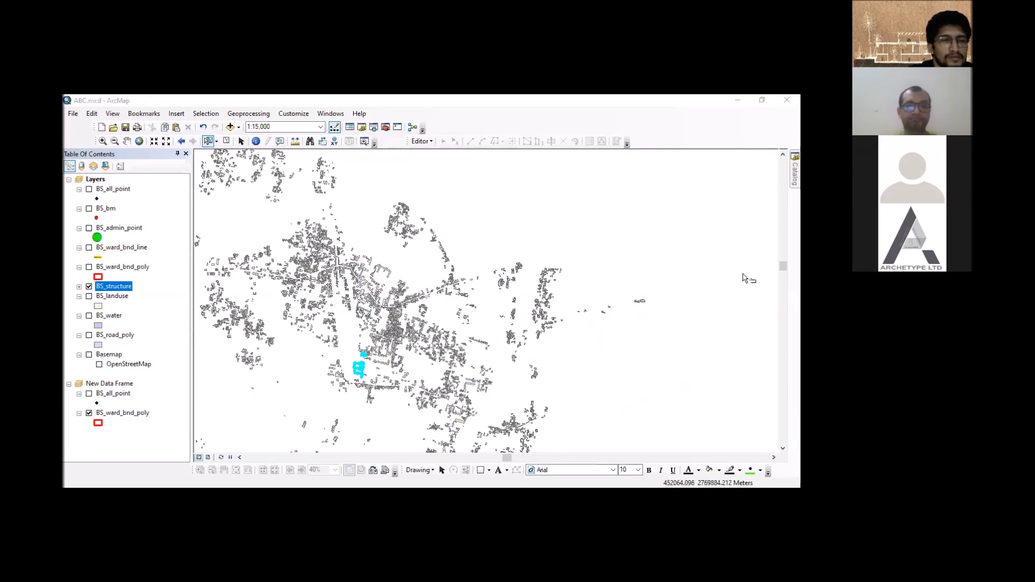
click(361, 114)
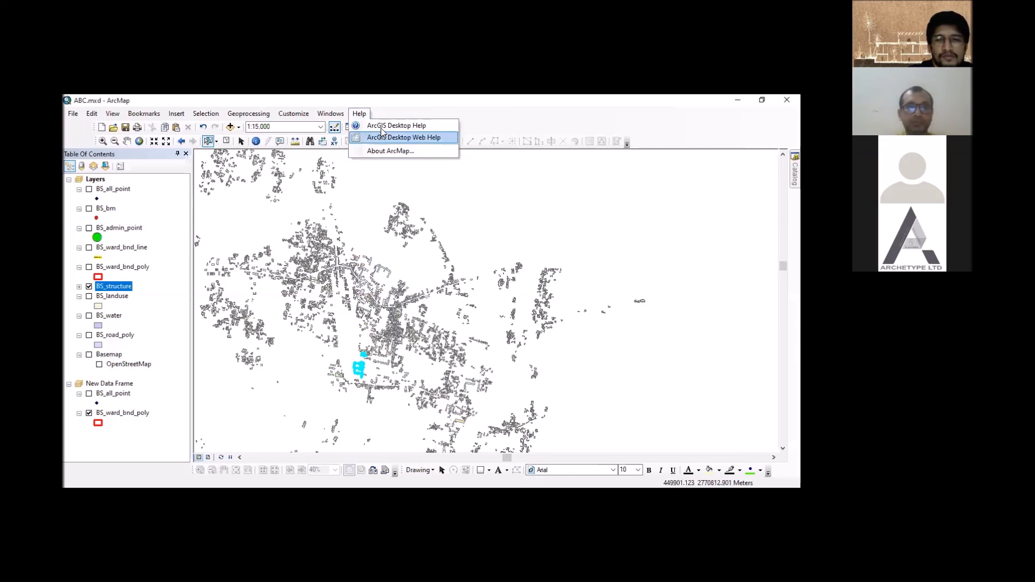
click(371, 193)
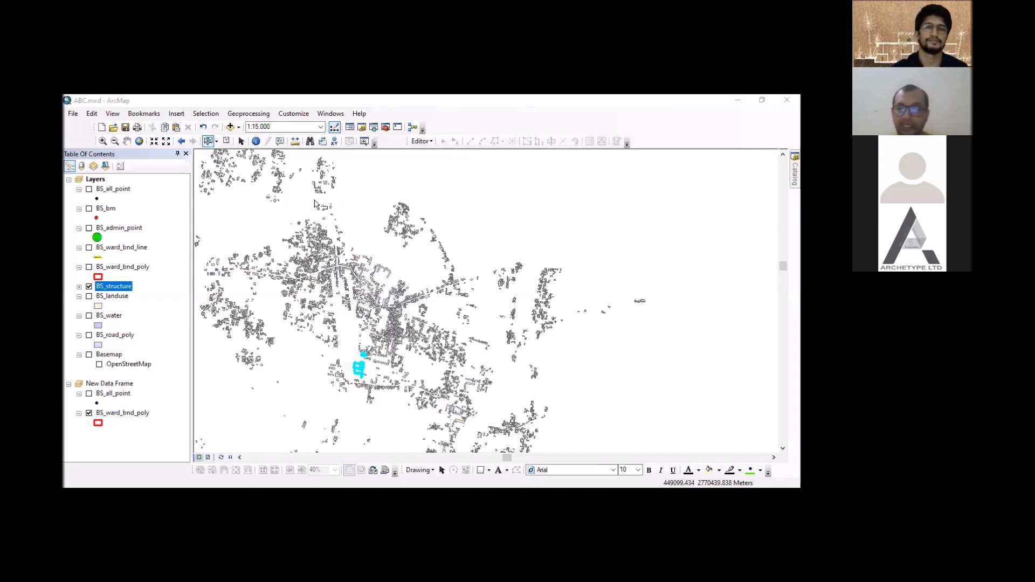
click(695, 115)
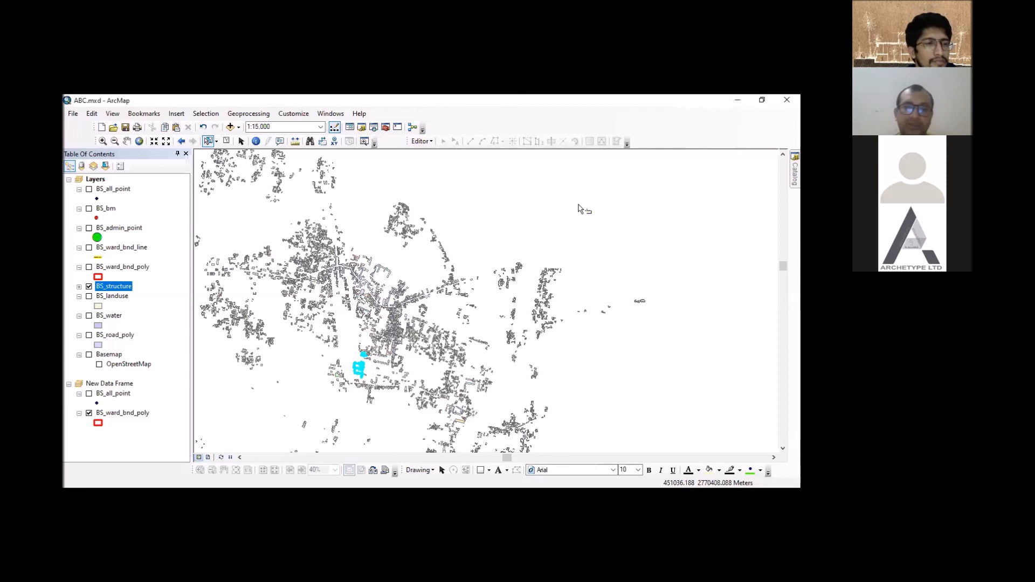